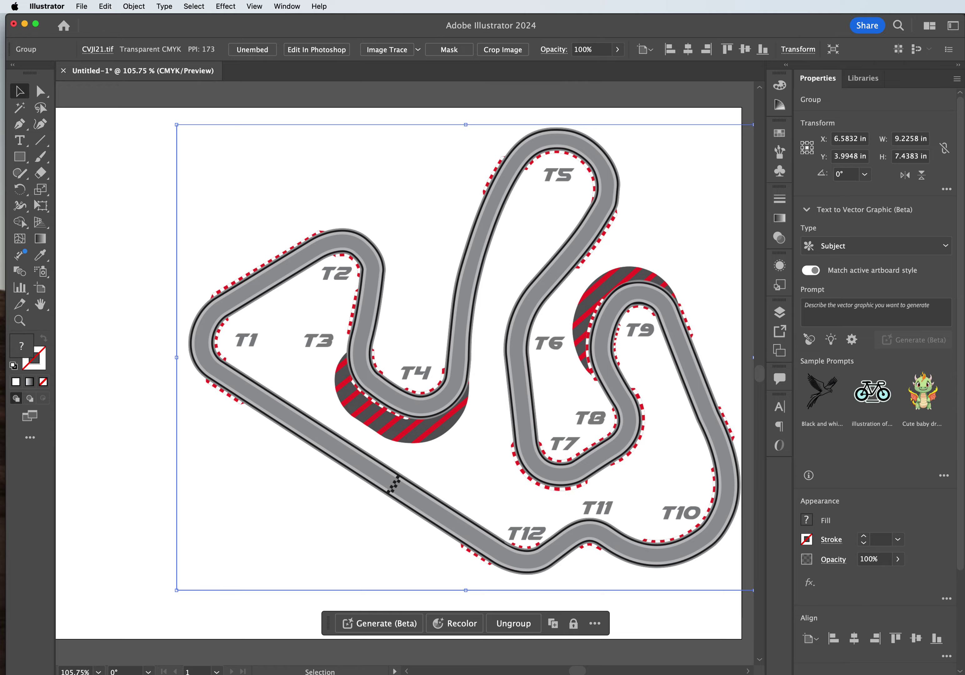
Switch to Chrome, copy the Speedsportz Racing Park track map image from the image results, and return to Illustrator.
key(super+Tab)
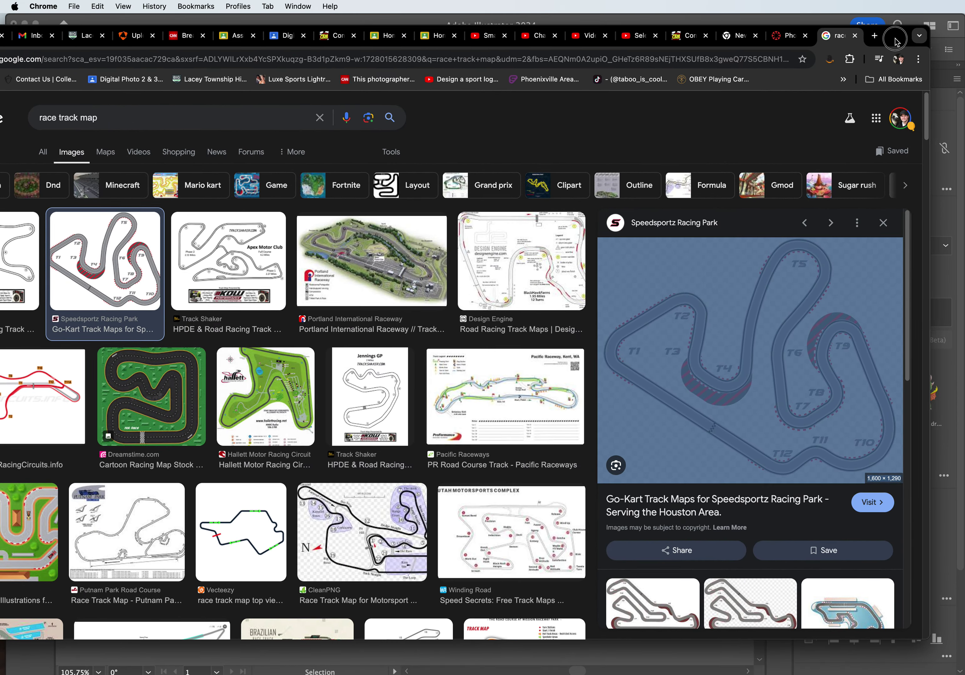
click(703, 384)
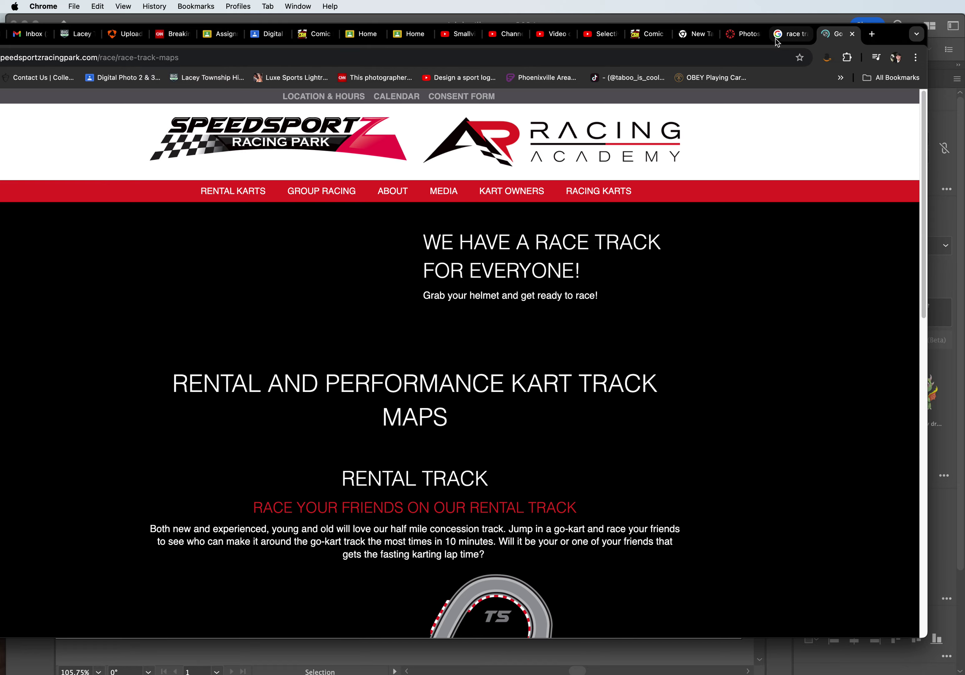
click(776, 39)
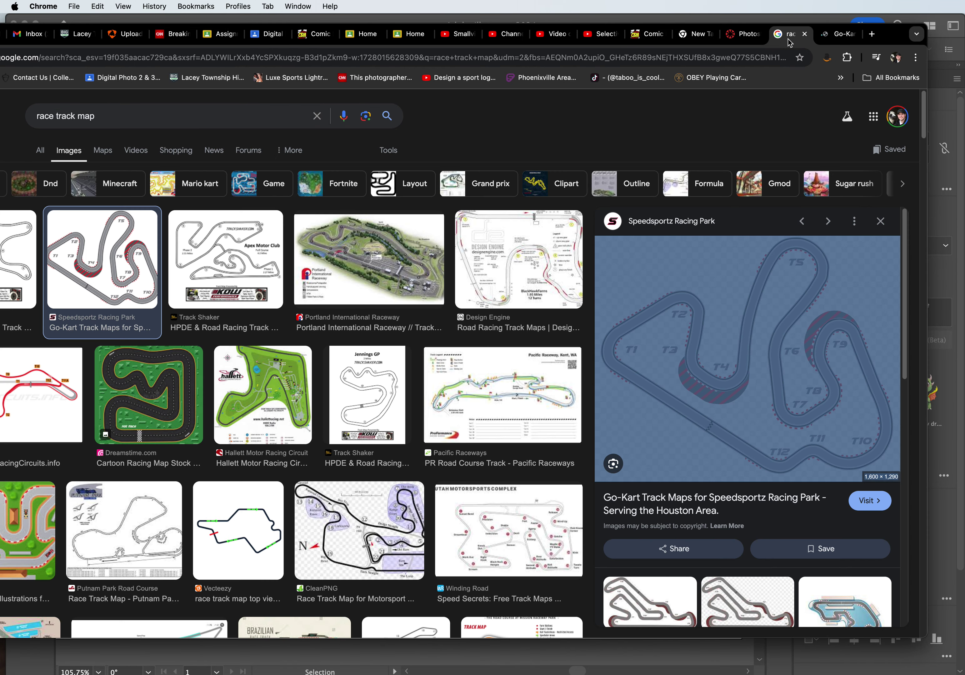
right_click(742, 375)
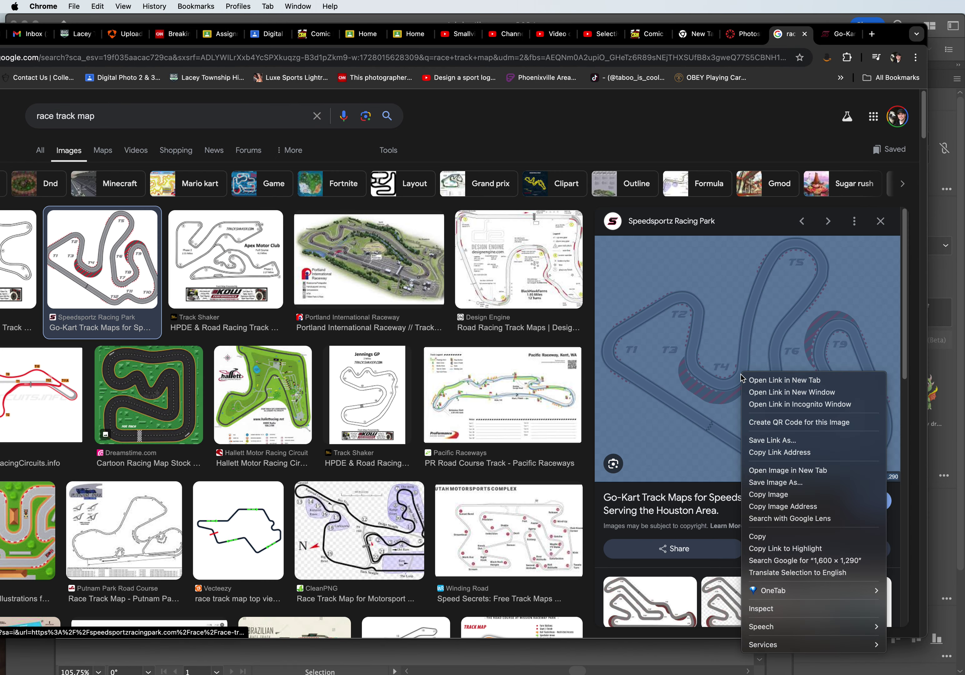
click(778, 496)
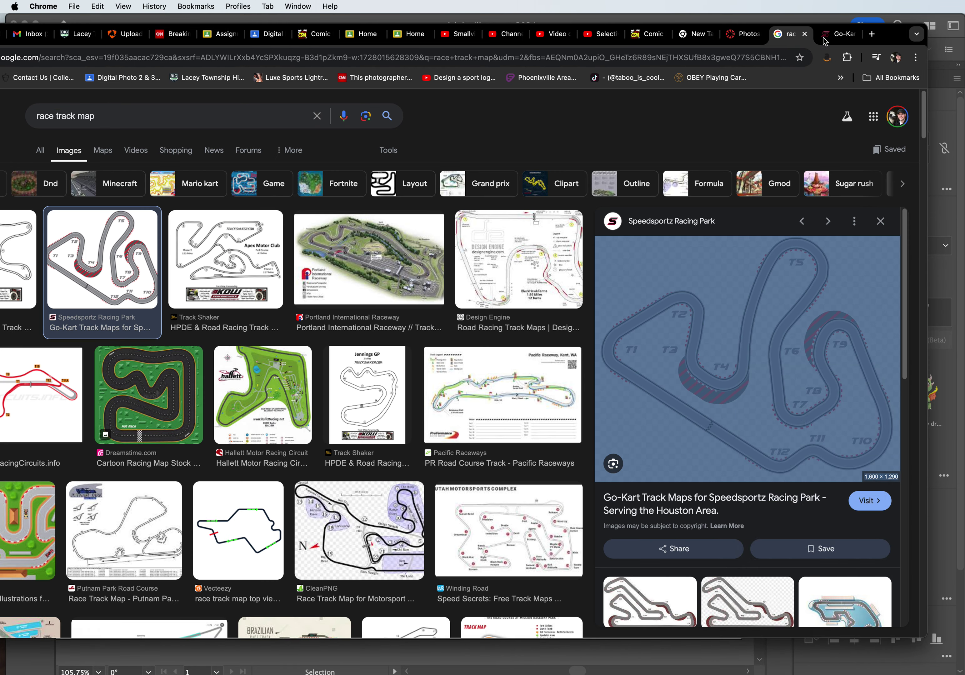
drag(887, 41, 956, 418)
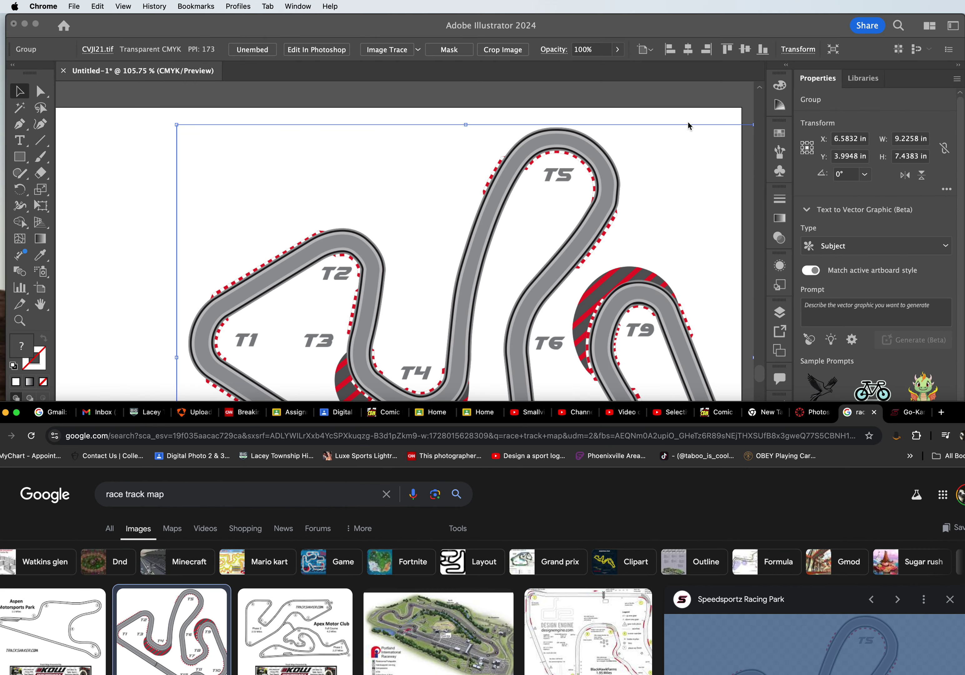
click(652, 27)
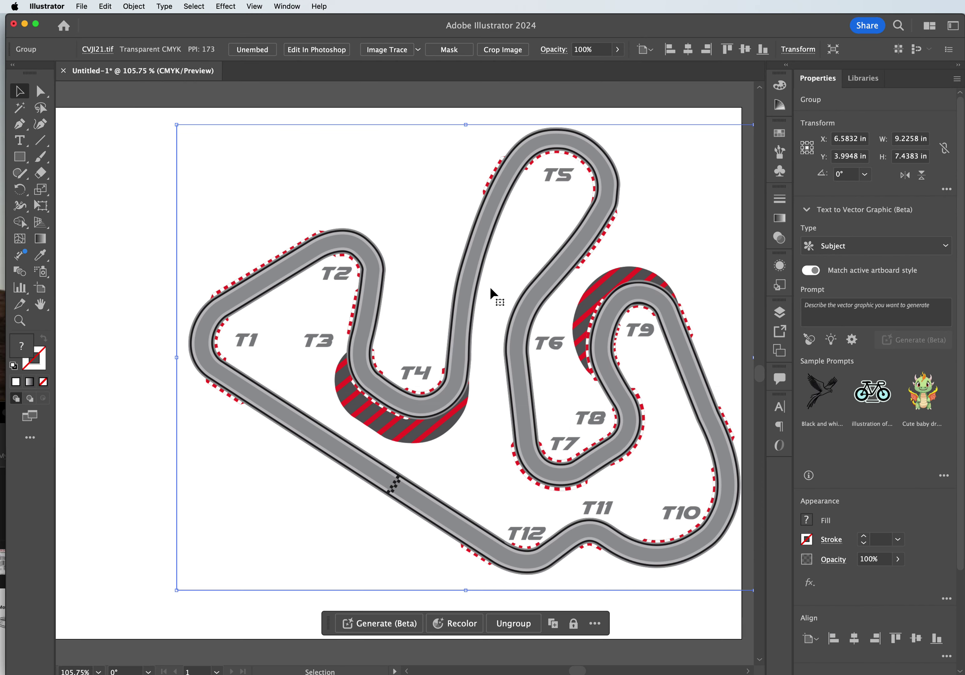
Move the track map fully inside the artboard and lower its opacity to 40%.
drag(455, 298, 398, 315)
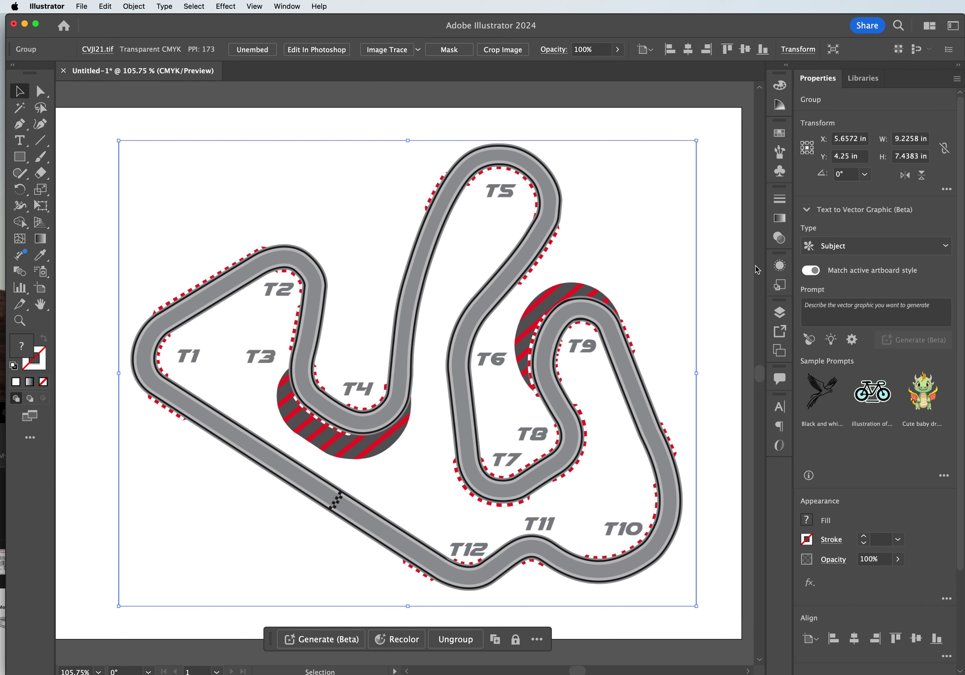
click(780, 238)
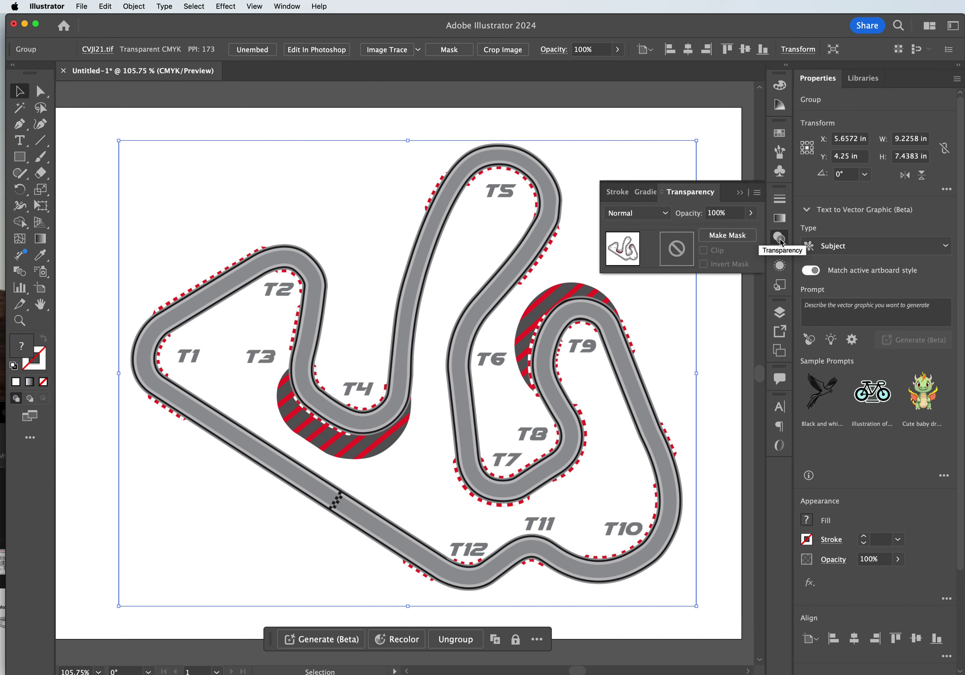
click(750, 213)
drag(751, 228, 718, 233)
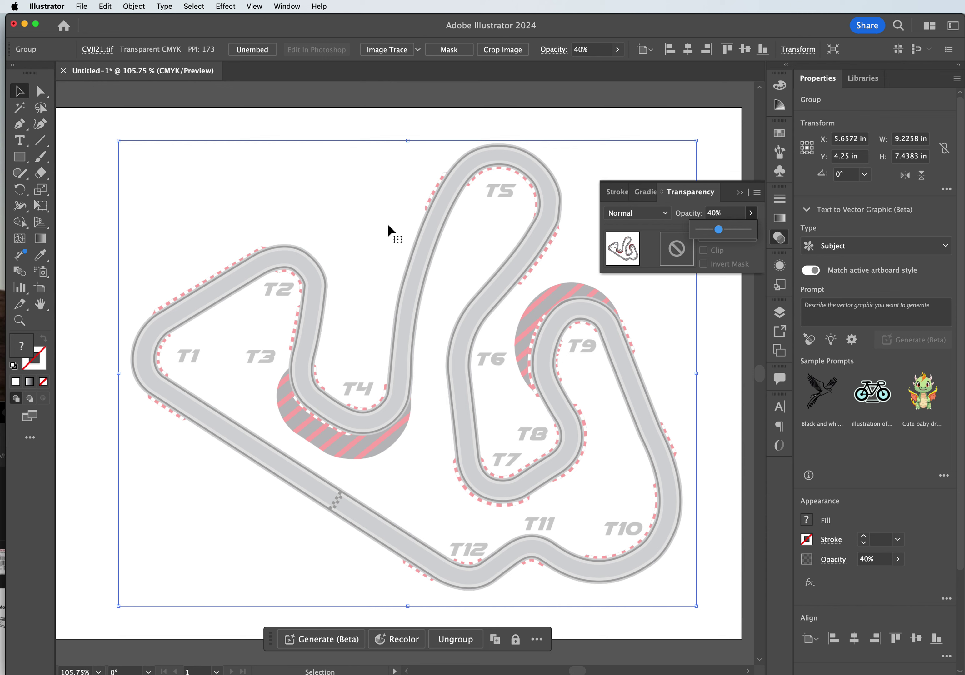
click(743, 195)
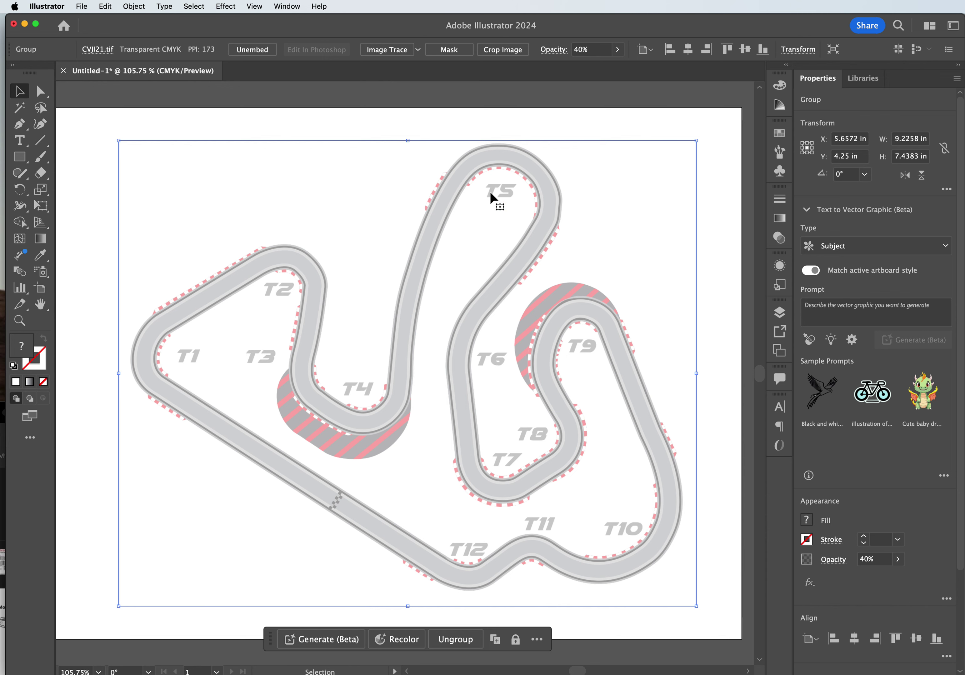
Lock the faded track map in place on the artboard.
click(139, 9)
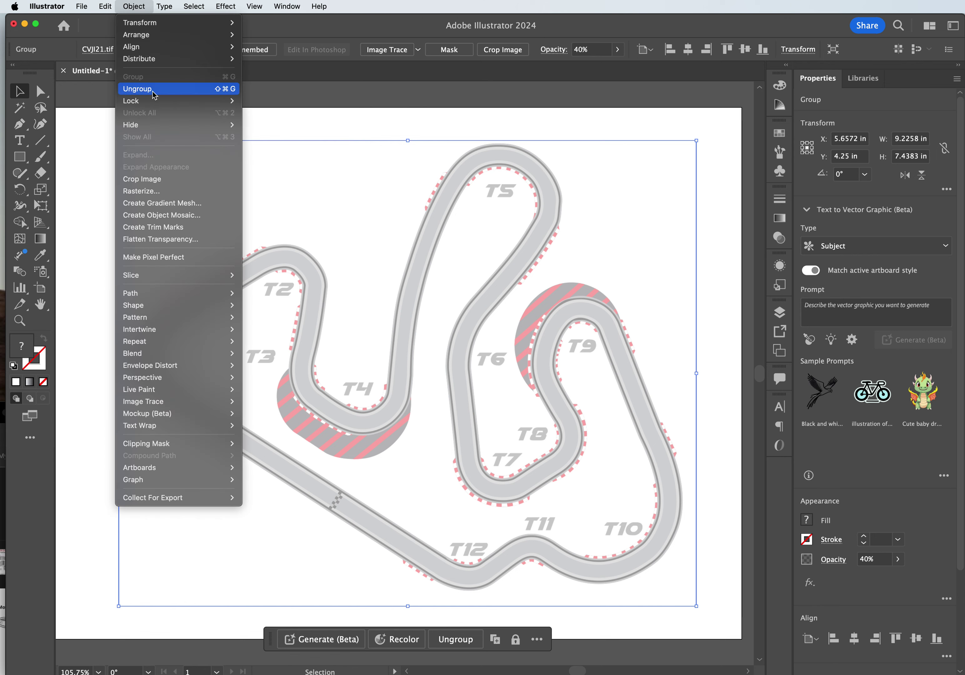
mouse_move(155, 104)
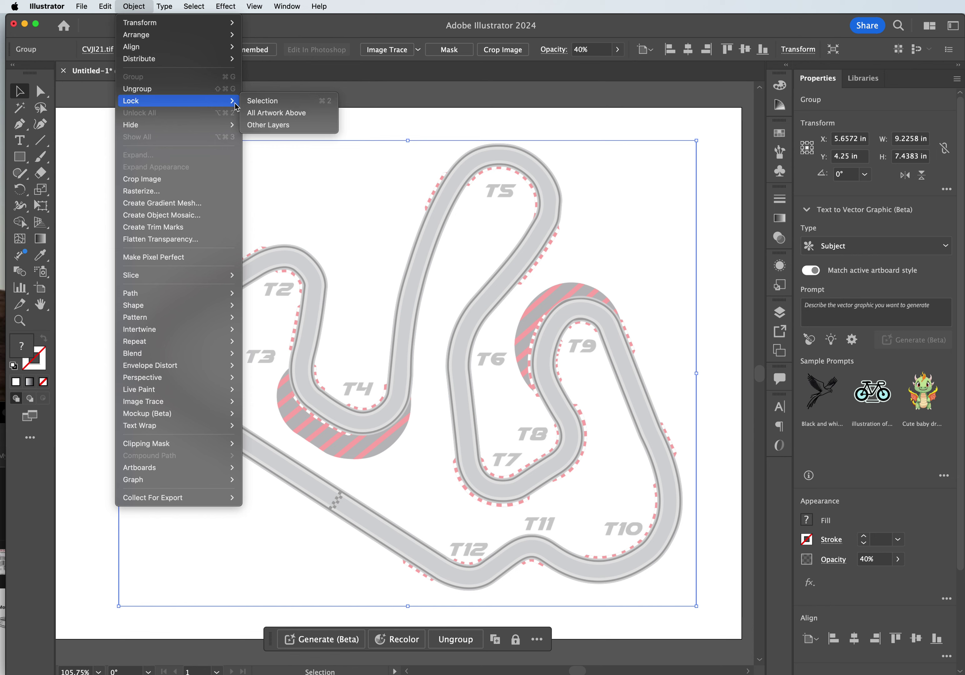
click(283, 101)
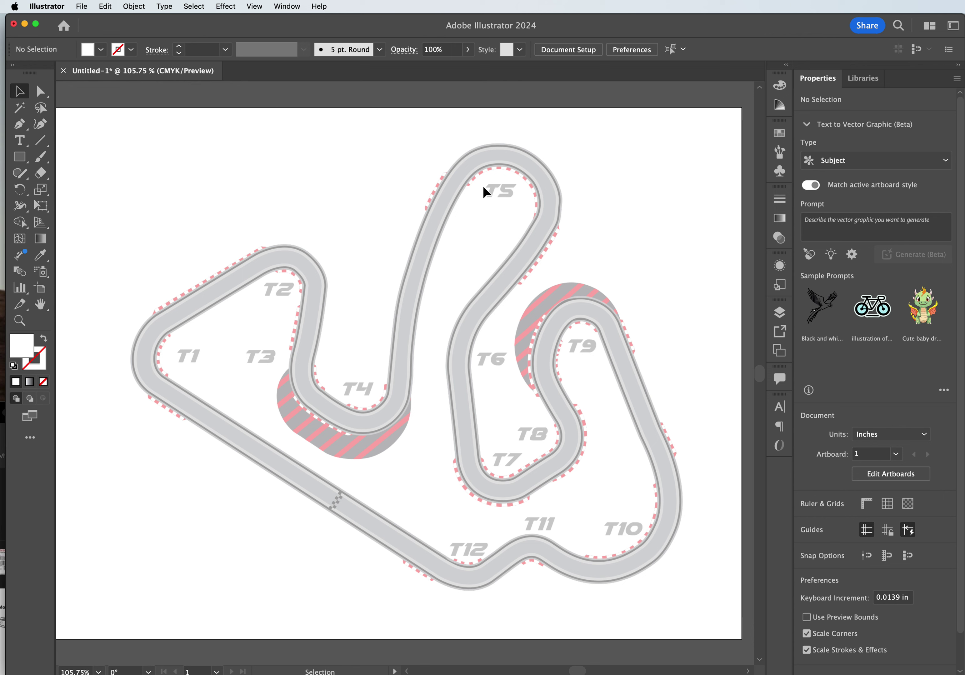
With the Pen tool, draw a straight line about 2.4 in long in the blank area above turn T2.
click(19, 125)
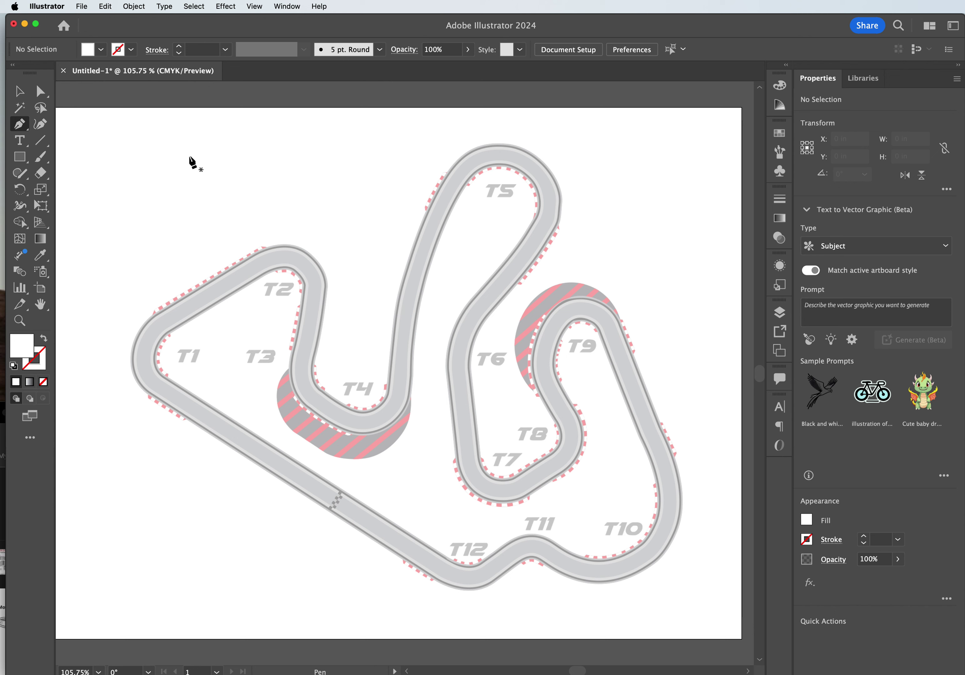
click(190, 146)
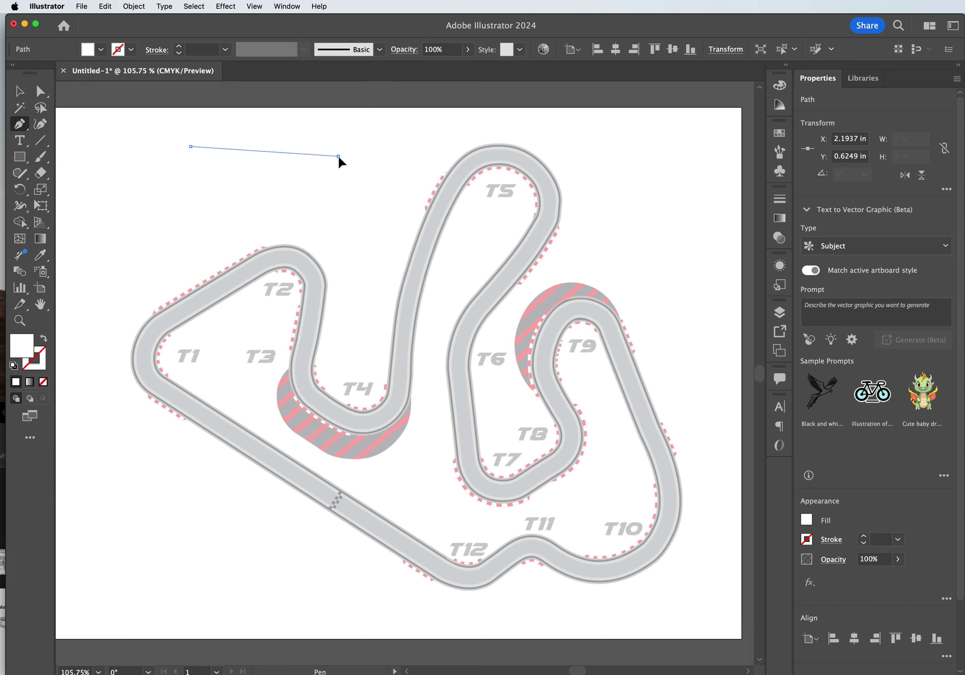
click(339, 156)
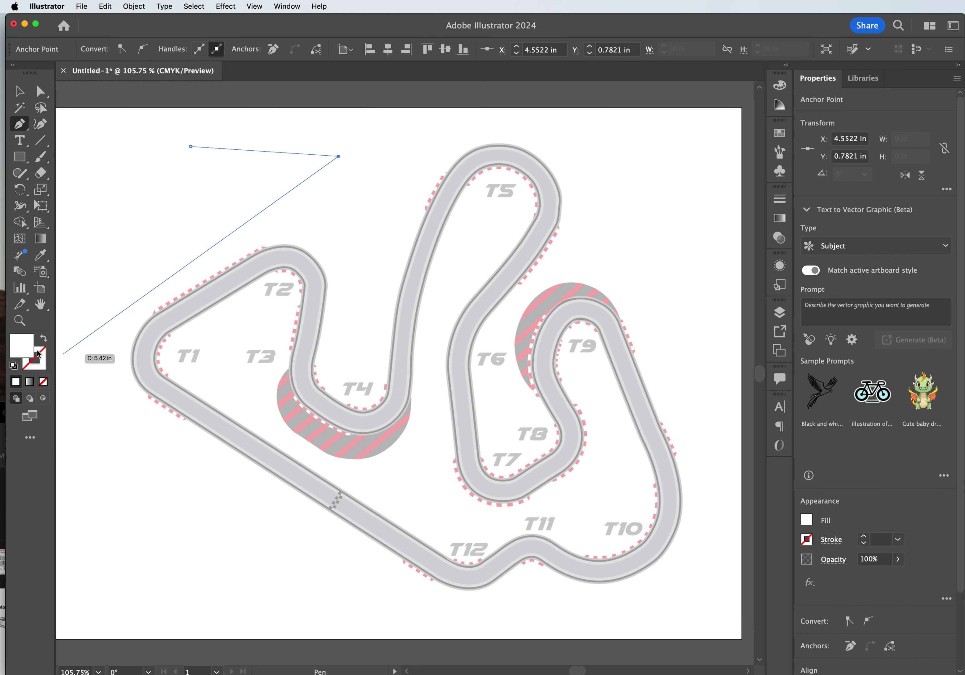
Give the straight line no fill and a black stroke, leaving the stroke colour active.
click(15, 365)
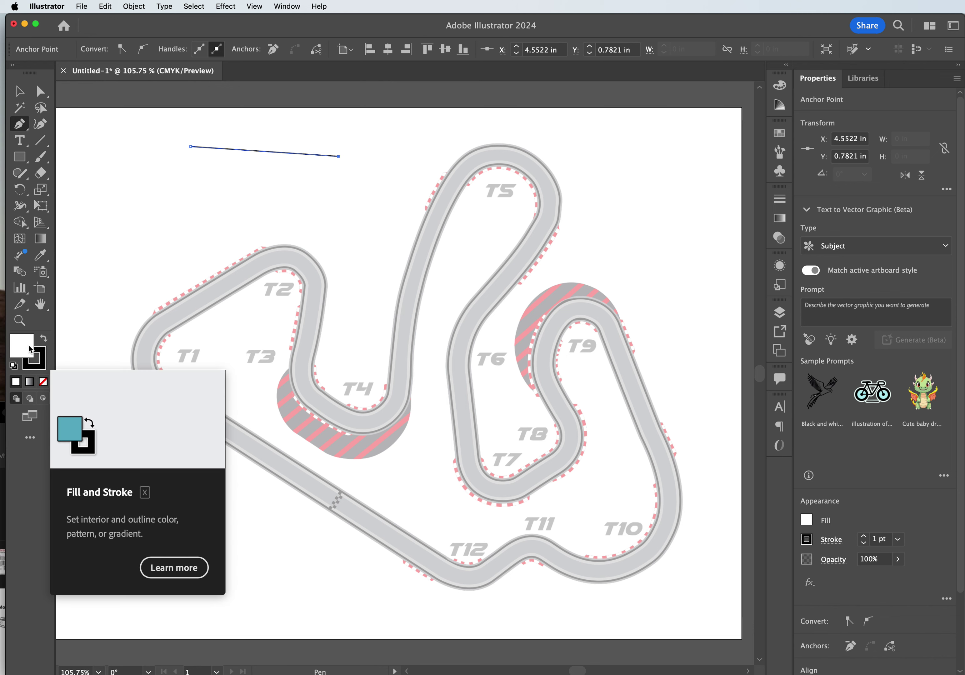
click(44, 381)
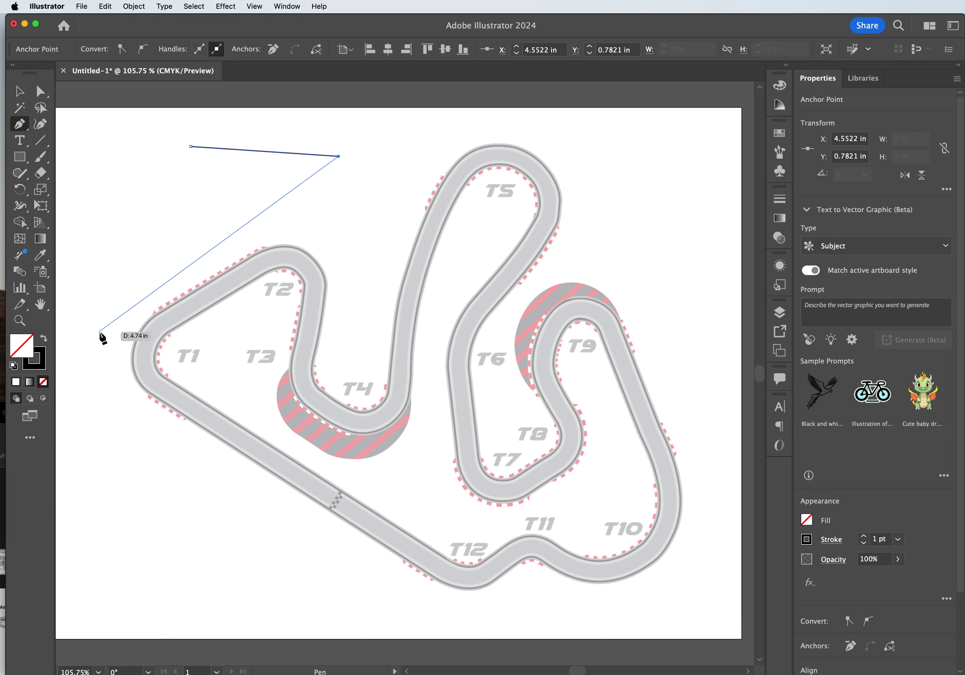
click(44, 364)
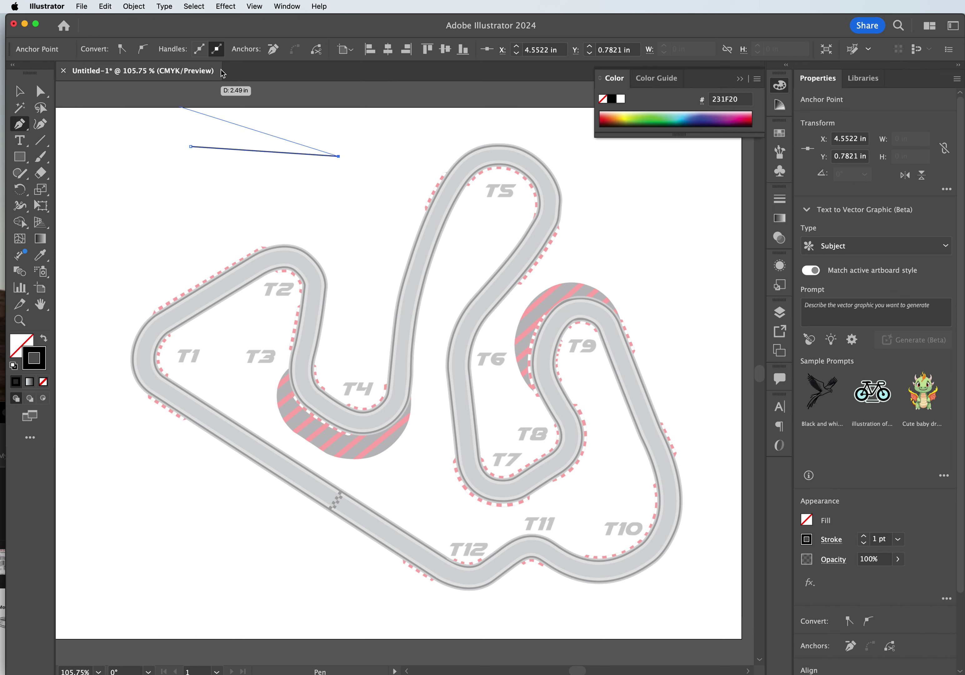
Show the full stroke options, raise the line's stroke weight to 8 pt, and deselect the line.
click(780, 199)
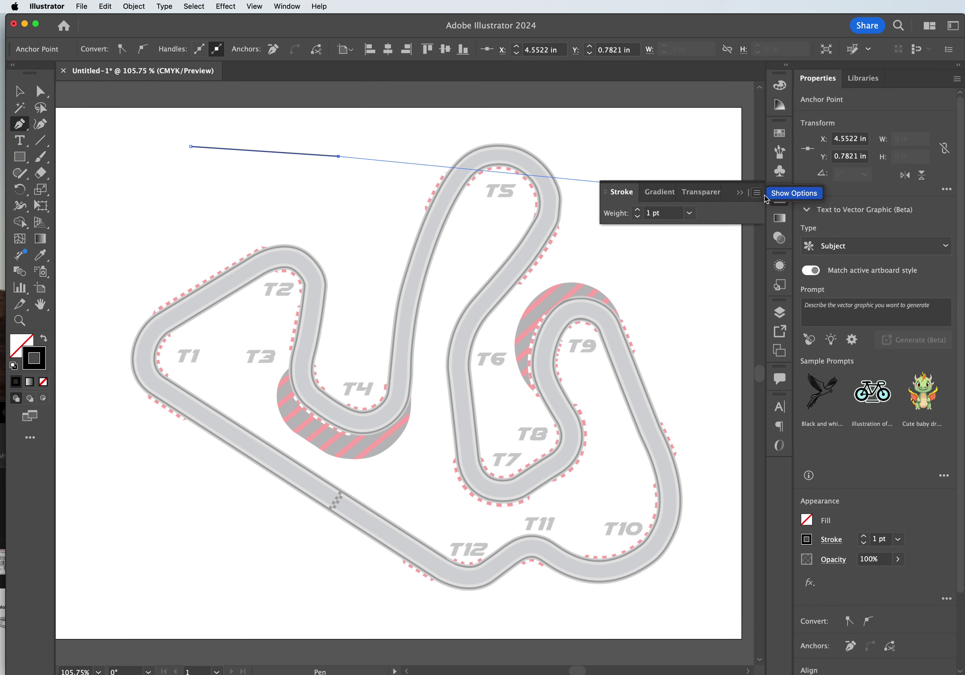
click(783, 200)
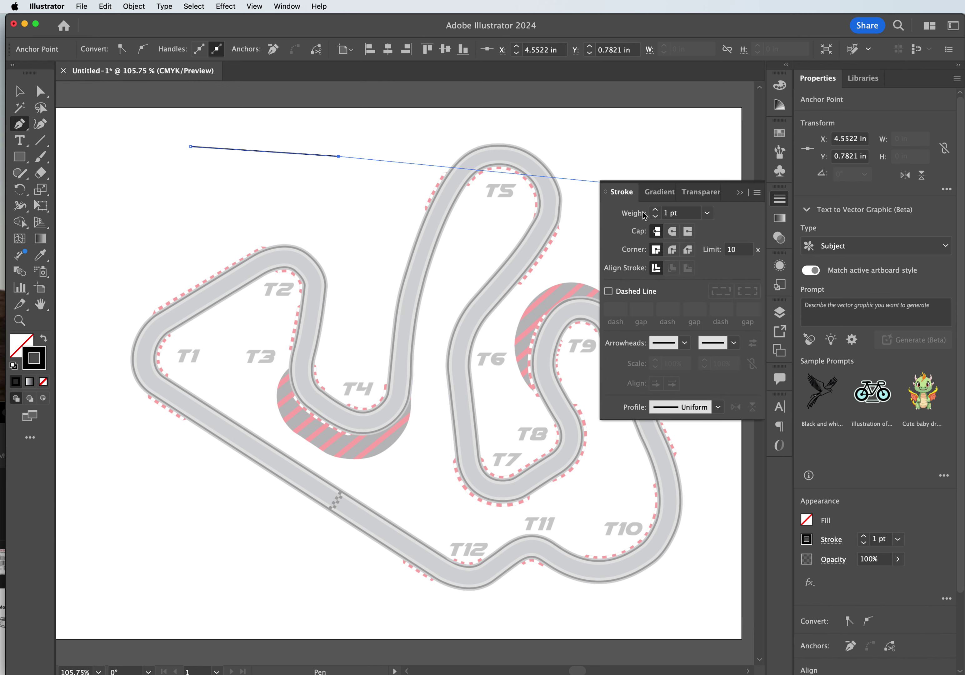
click(655, 211)
click(655, 210)
click(655, 211)
click(655, 210)
click(656, 210)
click(655, 211)
click(655, 210)
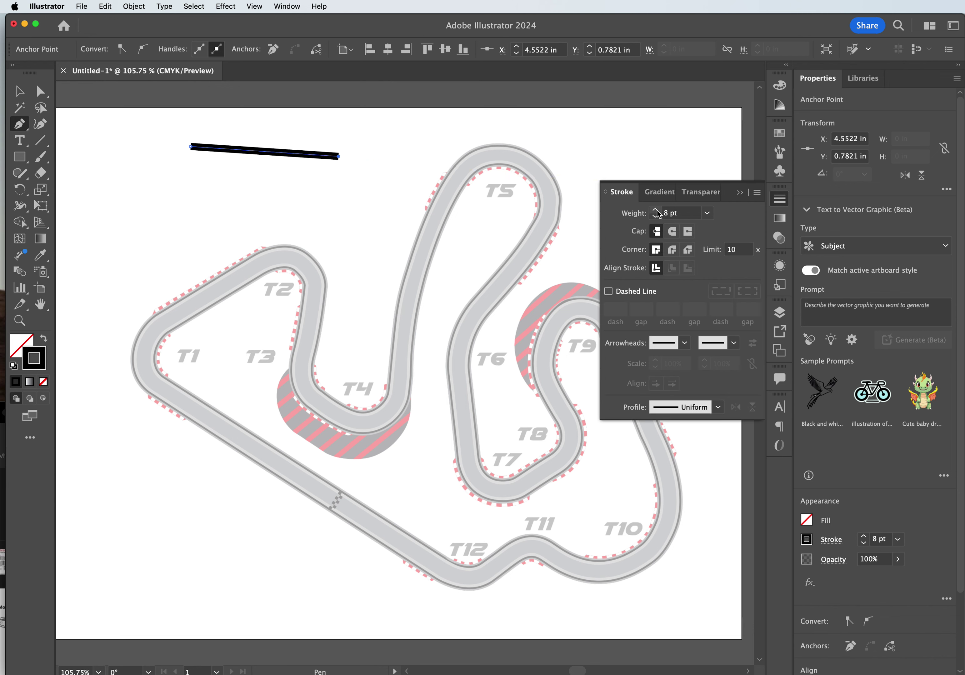
click(19, 91)
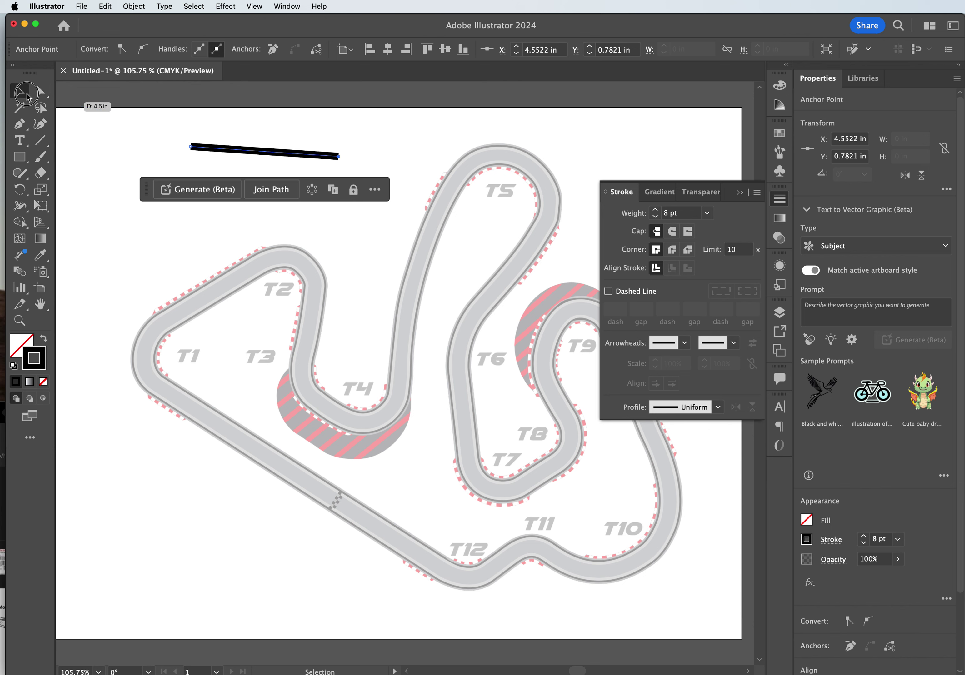
click(229, 127)
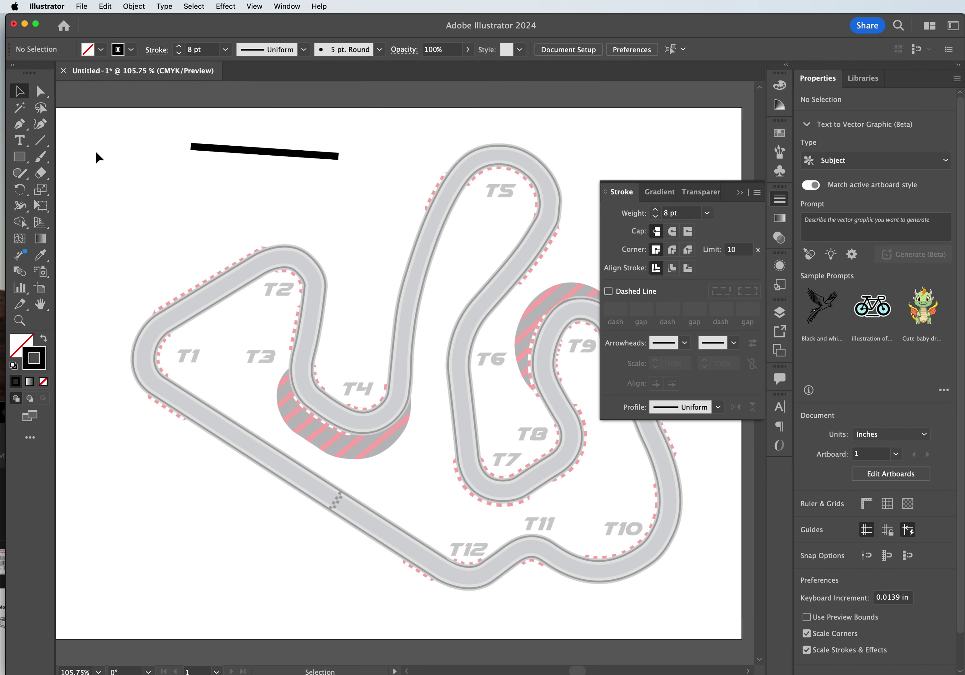
Draw a second straight line about 2.4 in long with the Pen tool below the first, and end the path.
click(20, 123)
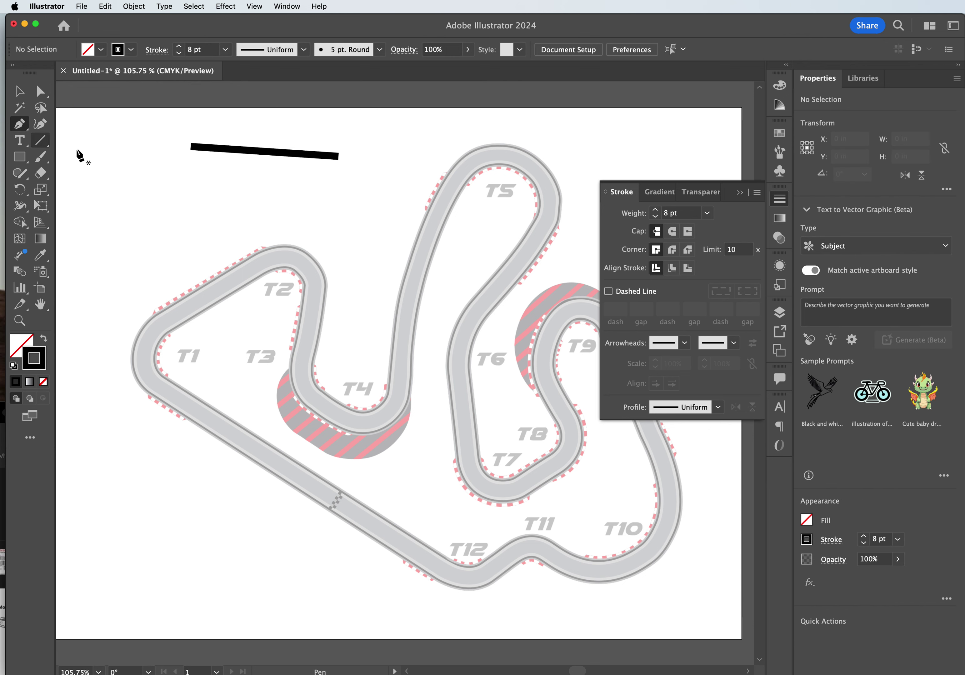
click(146, 178)
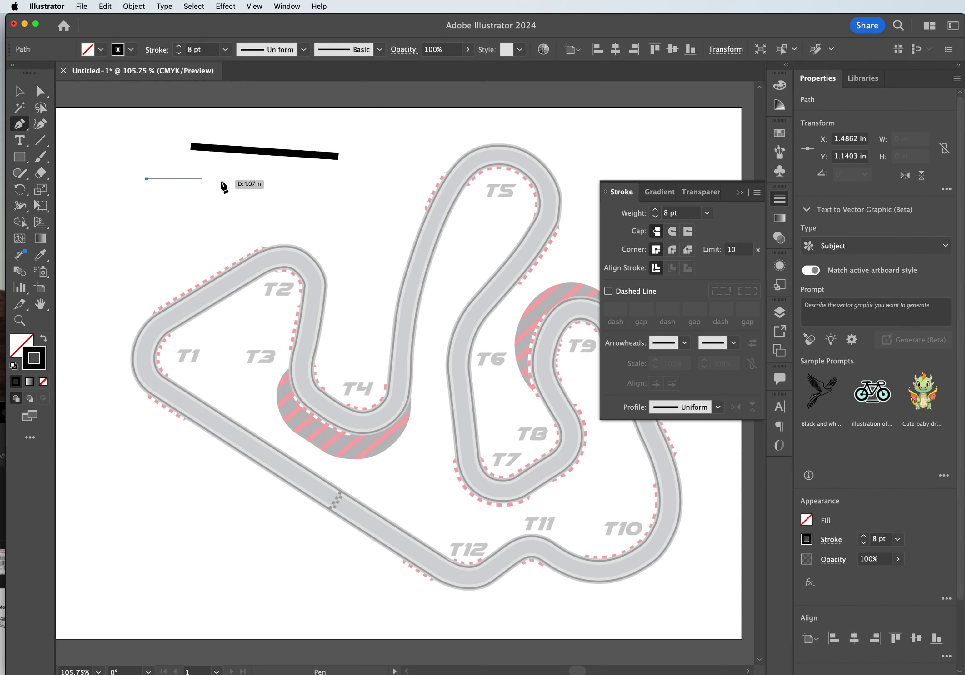
click(294, 183)
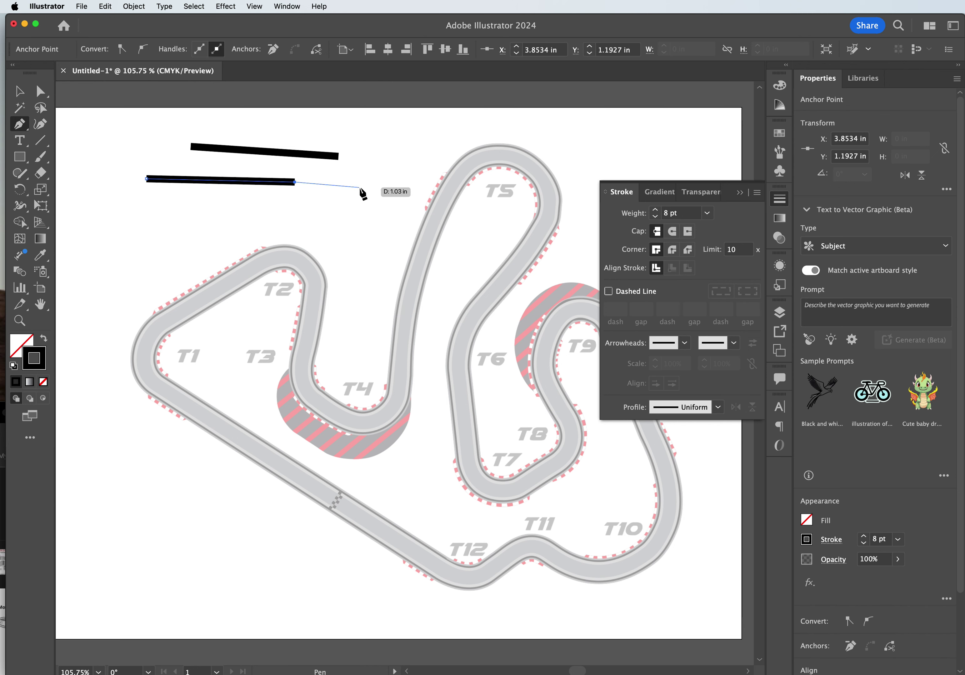
key(Escape)
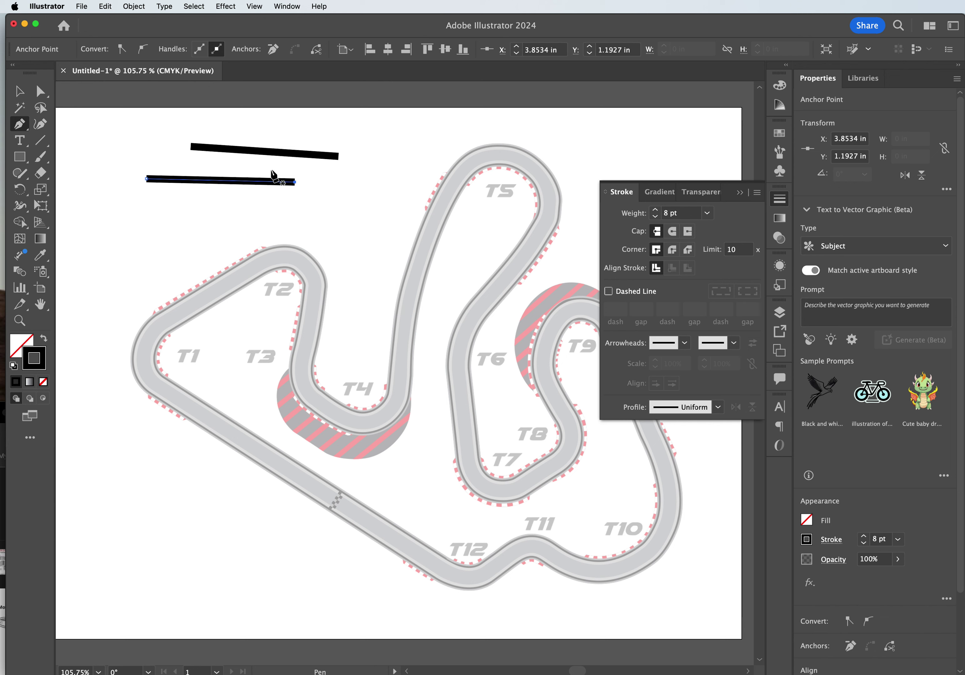
click(19, 91)
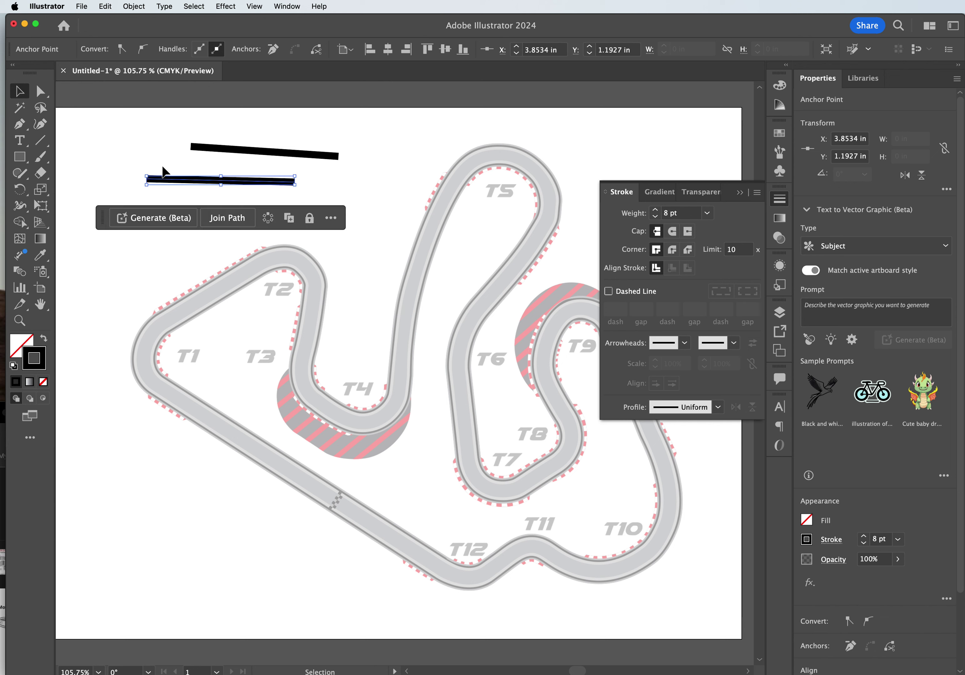
drag(102, 218, 121, 387)
Draw an arched curve segment with the Pen tool in the blank area below the two straight lines.
key(p)
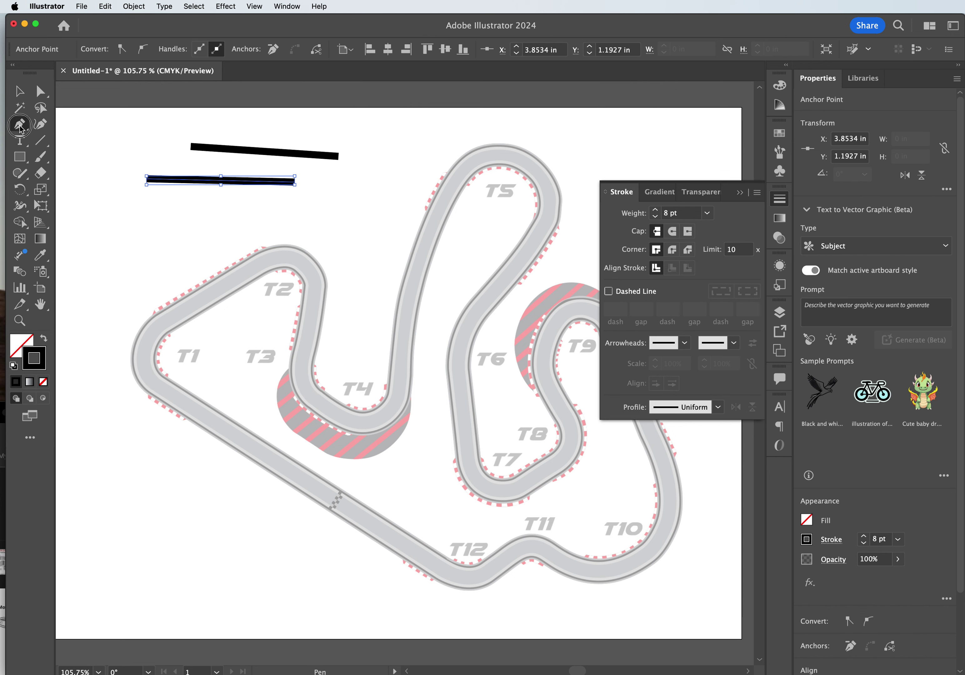
click(146, 228)
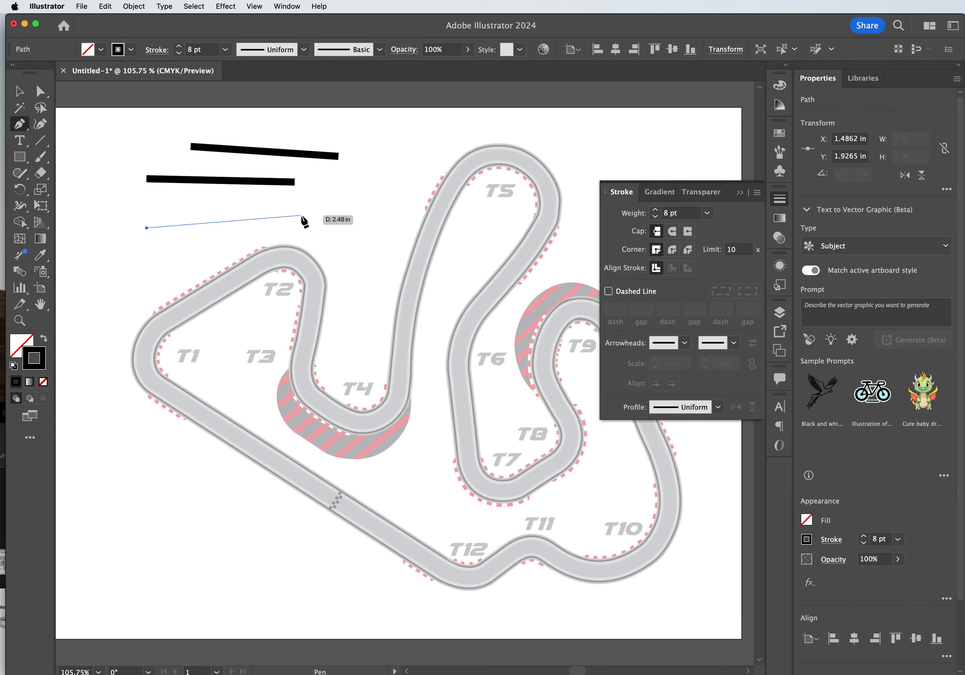
click(267, 218)
mouse_move(268, 218)
mouse_down()
mouse_move(340, 269)
mouse_move(315, 153)
mouse_move(296, 203)
mouse_move(305, 154)
mouse_move(336, 156)
mouse_move(367, 252)
mouse_move(301, 257)
mouse_move(277, 213)
mouse_move(304, 253)
mouse_move(329, 271)
mouse_move(345, 268)
mouse_move(338, 259)
mouse_move(343, 278)
mouse_up()
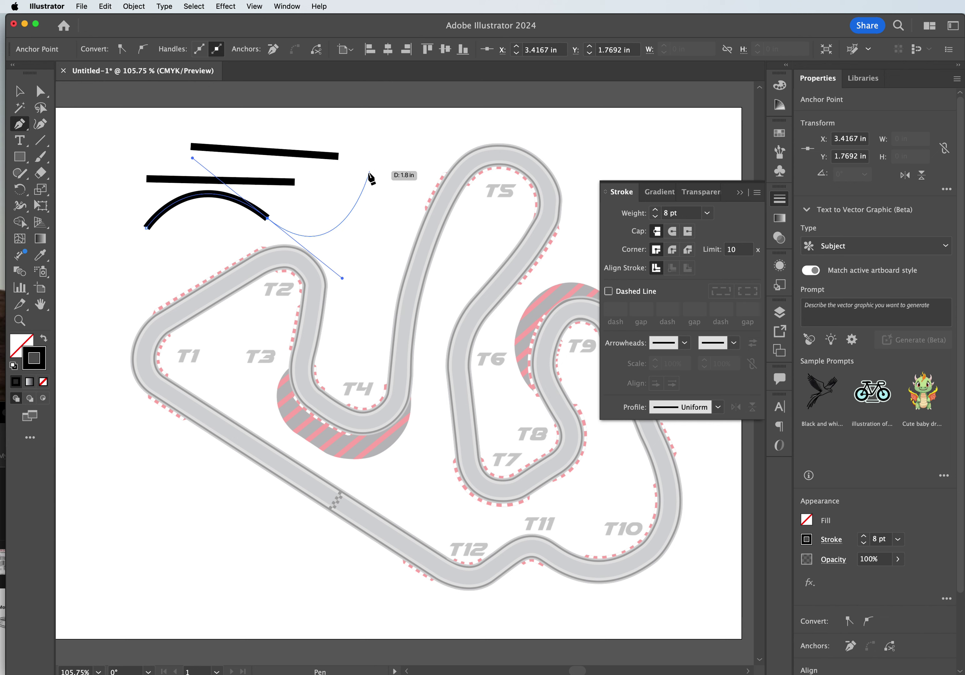
Try extending the arch into an S-shaped curve up past the ends of the straight lines, and undo that segment.
click(384, 159)
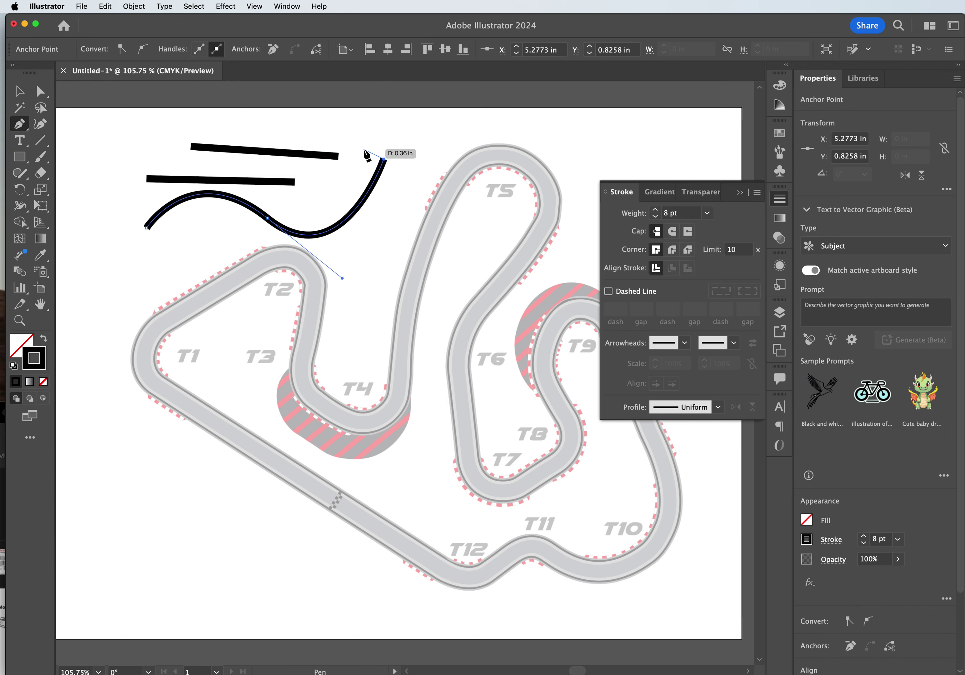
key(super)
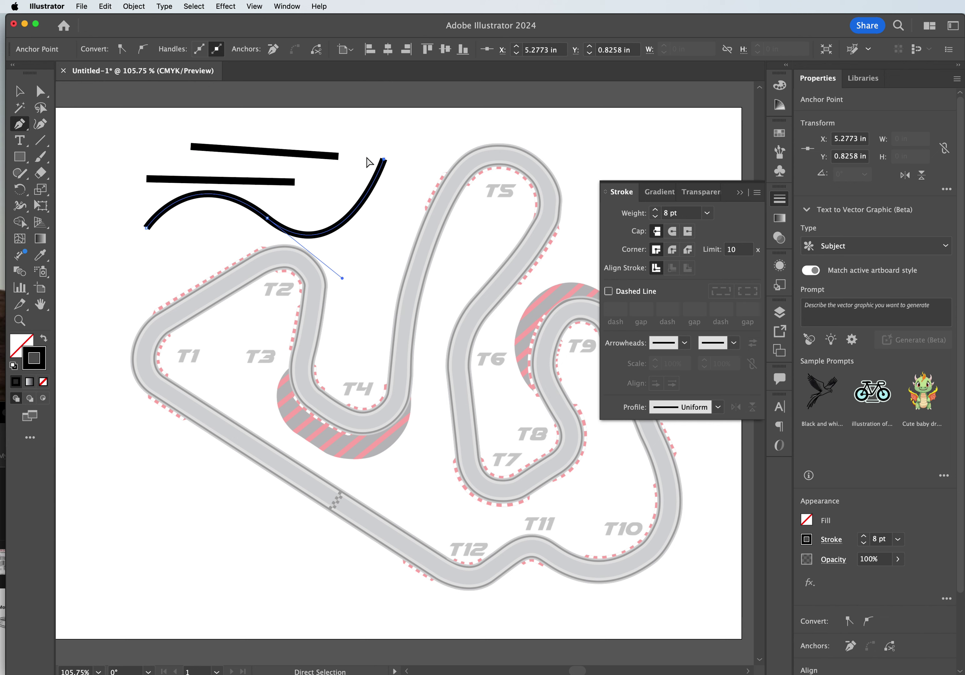
key(super+z)
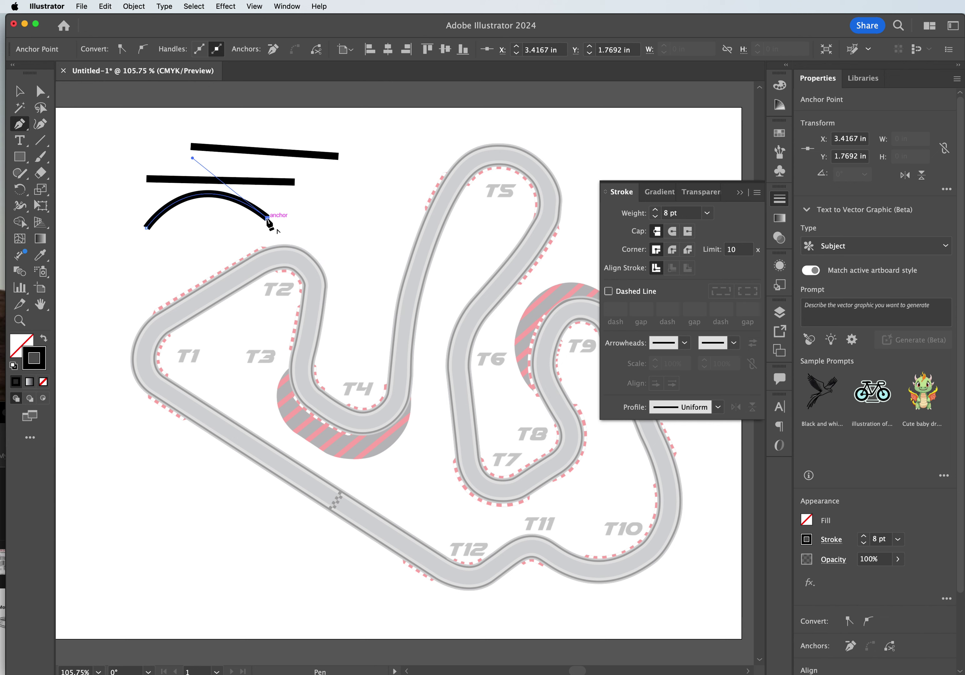
Make the arch's end point a corner and continue the path with a straight zigzag, a tight curve and a straight downstroke.
drag(267, 218, 326, 233)
click(325, 232)
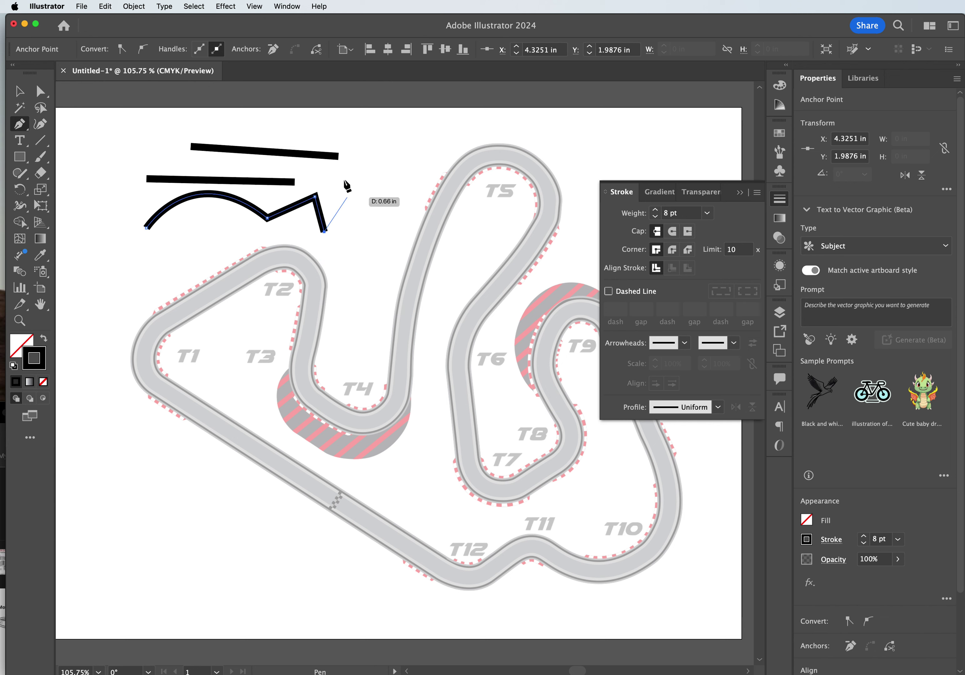
drag(365, 178, 409, 194)
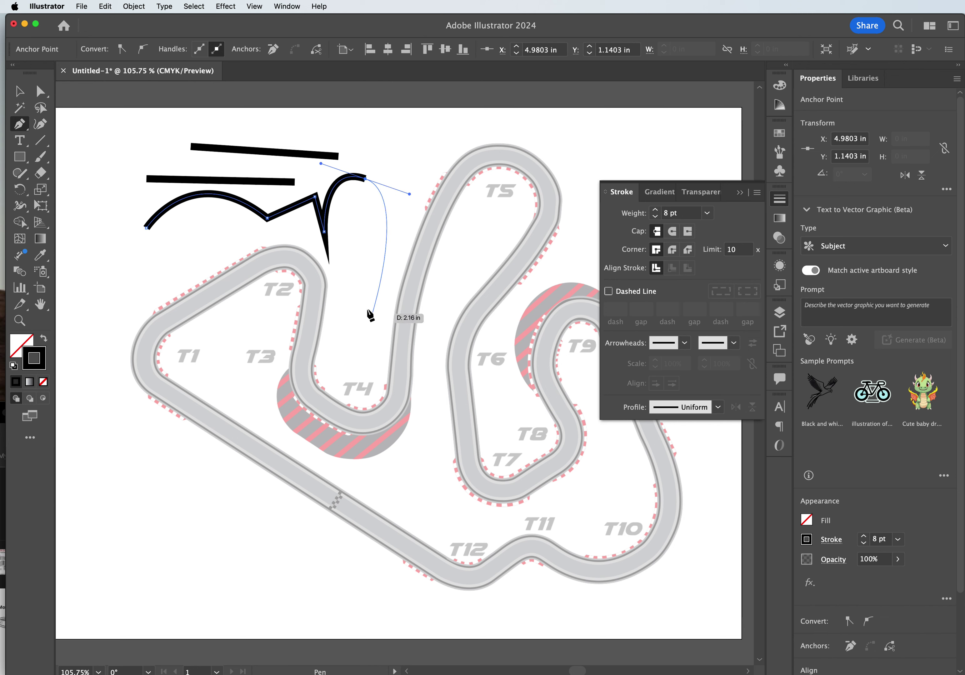
click(365, 179)
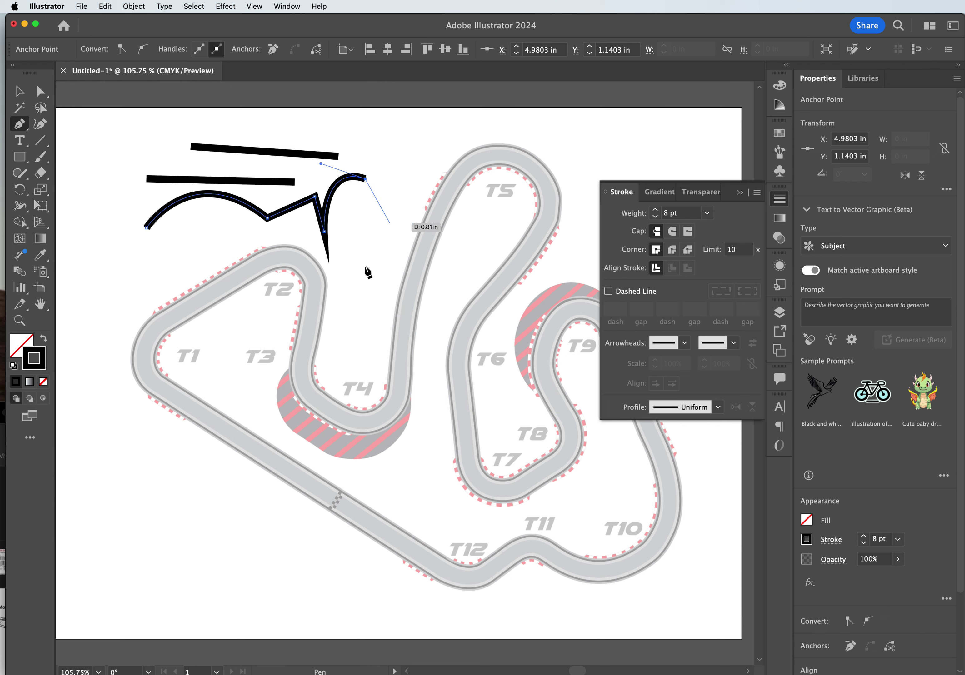
click(356, 244)
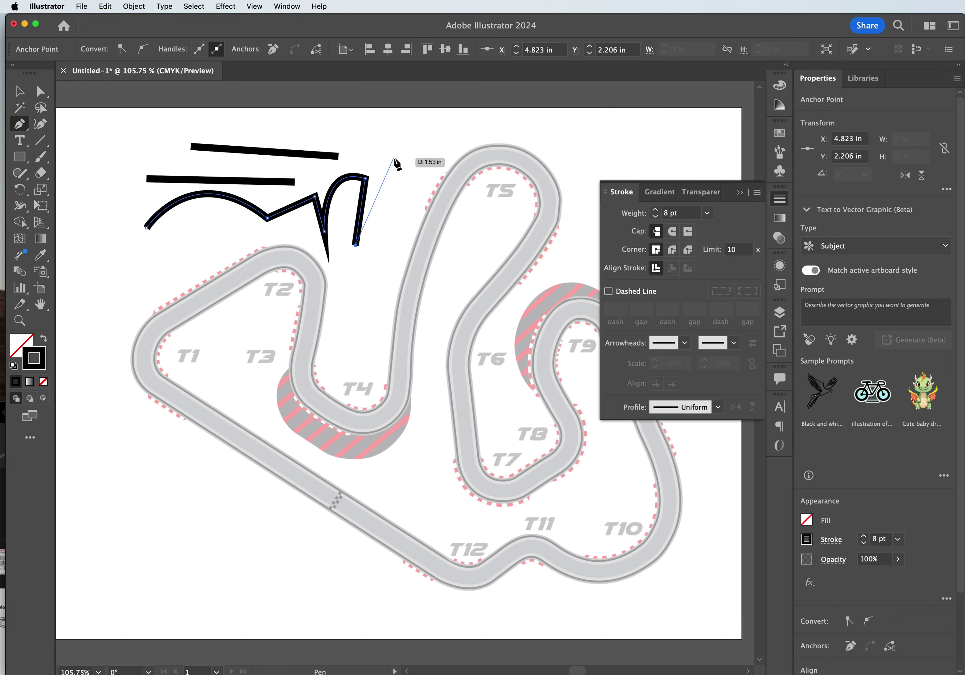
Sweep the path in smooth curves around both straight lines to above turn T2, and finish with a corner and short straight segment.
drag(395, 158, 335, 117)
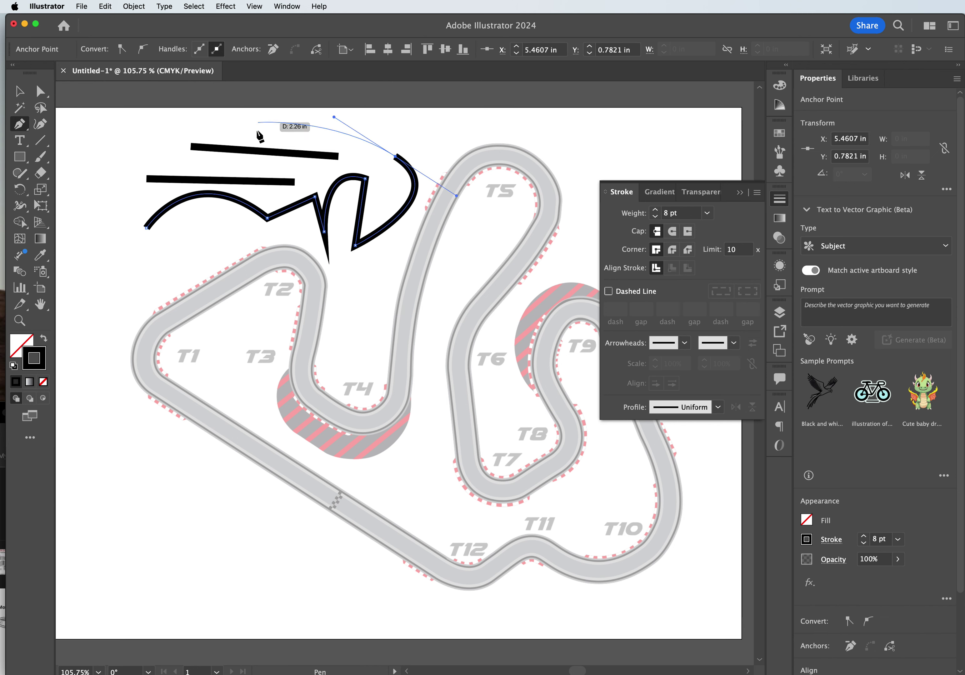
drag(138, 140, 75, 250)
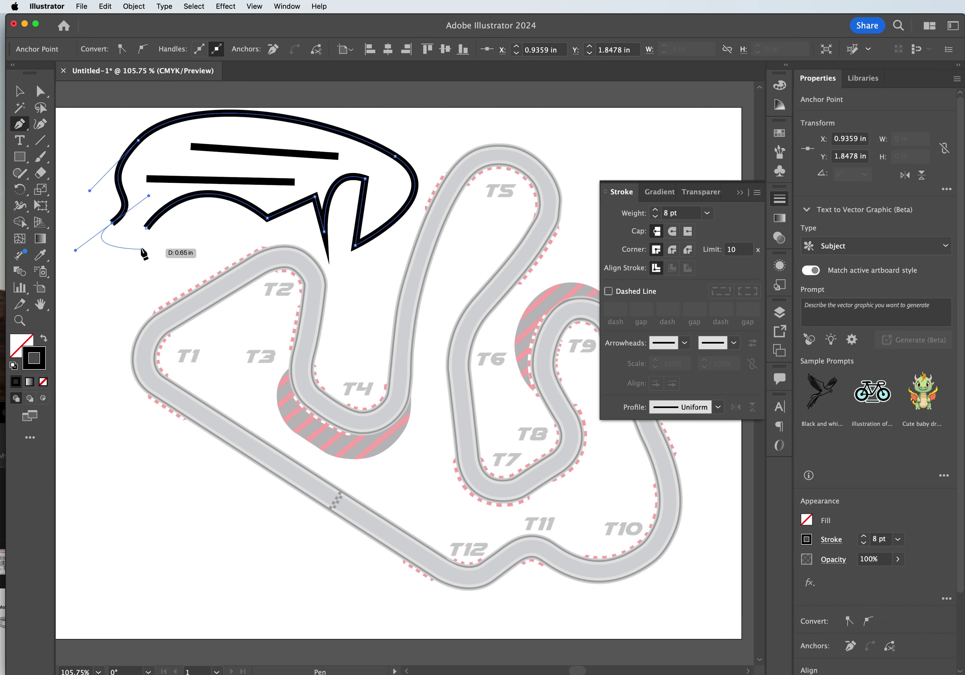
drag(138, 248, 157, 210)
mouse_move(120, 271)
mouse_down()
mouse_move(98, 286)
mouse_move(166, 250)
mouse_move(179, 219)
mouse_move(159, 219)
mouse_move(160, 265)
mouse_move(171, 278)
mouse_up()
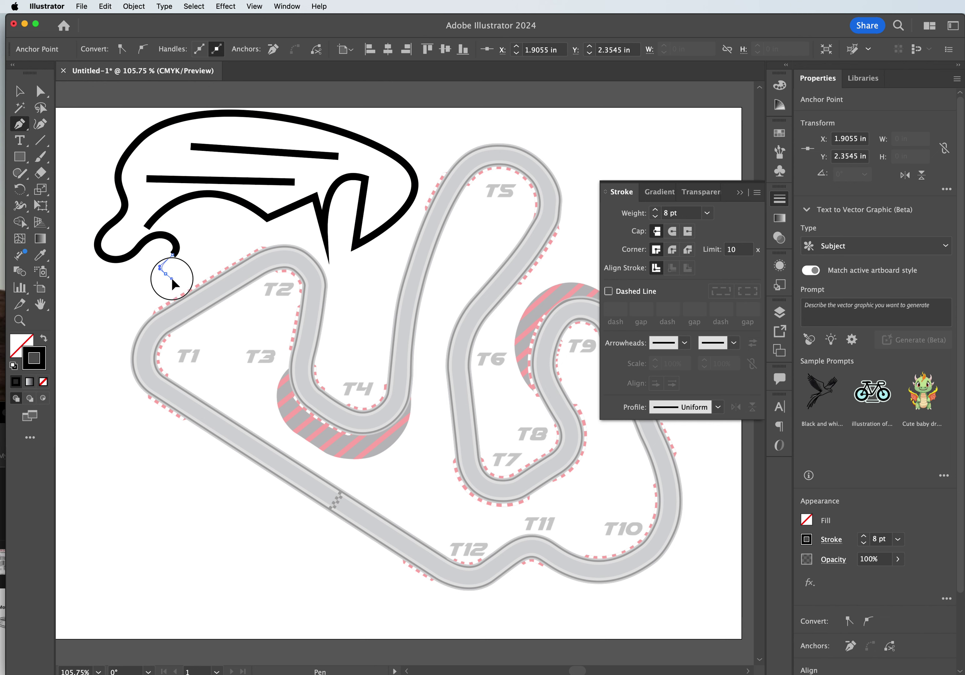
drag(193, 224, 186, 160)
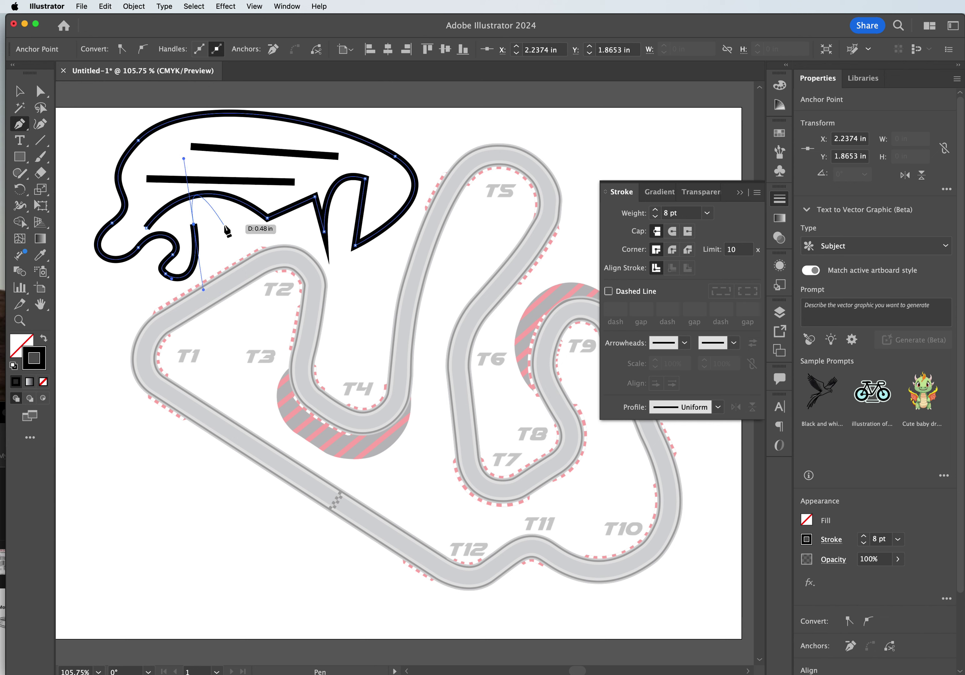
click(194, 224)
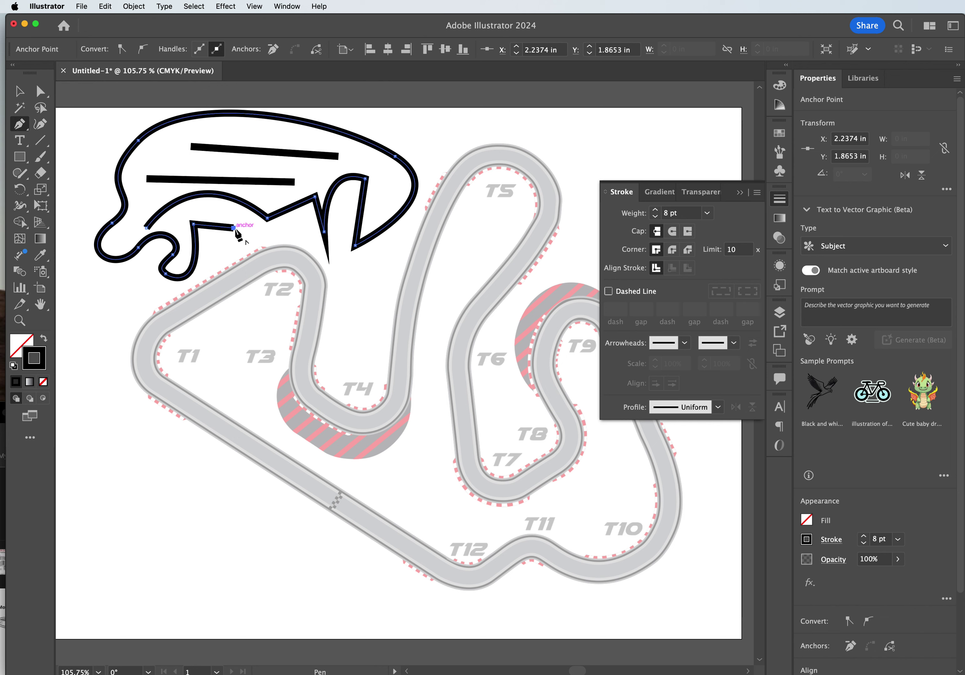
click(232, 228)
Delete the entire freeform practice path, keeping only the two straight lines.
click(20, 92)
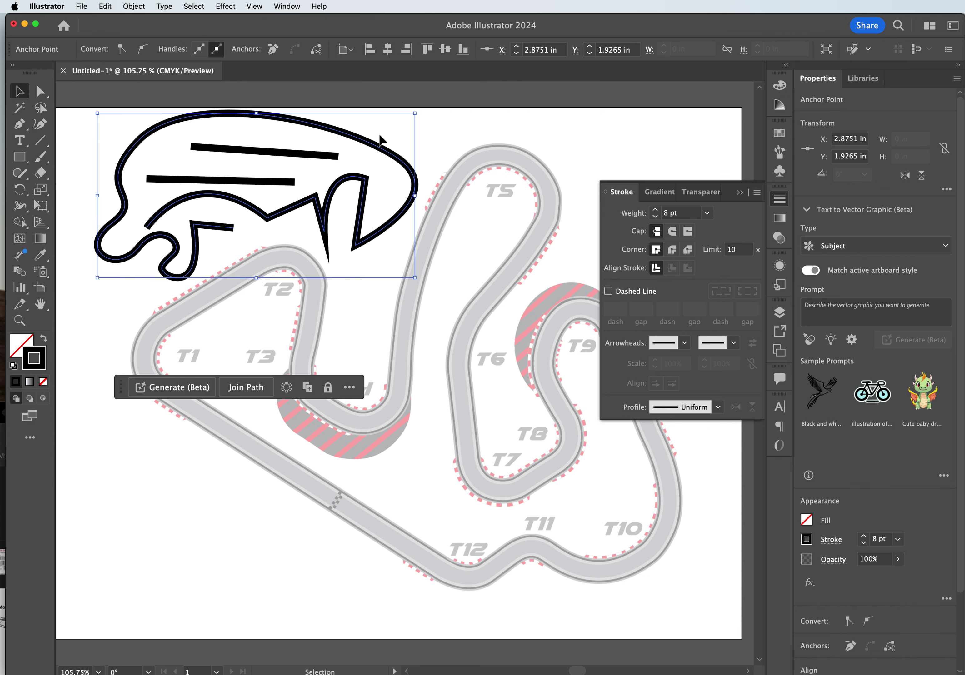
key(Delete)
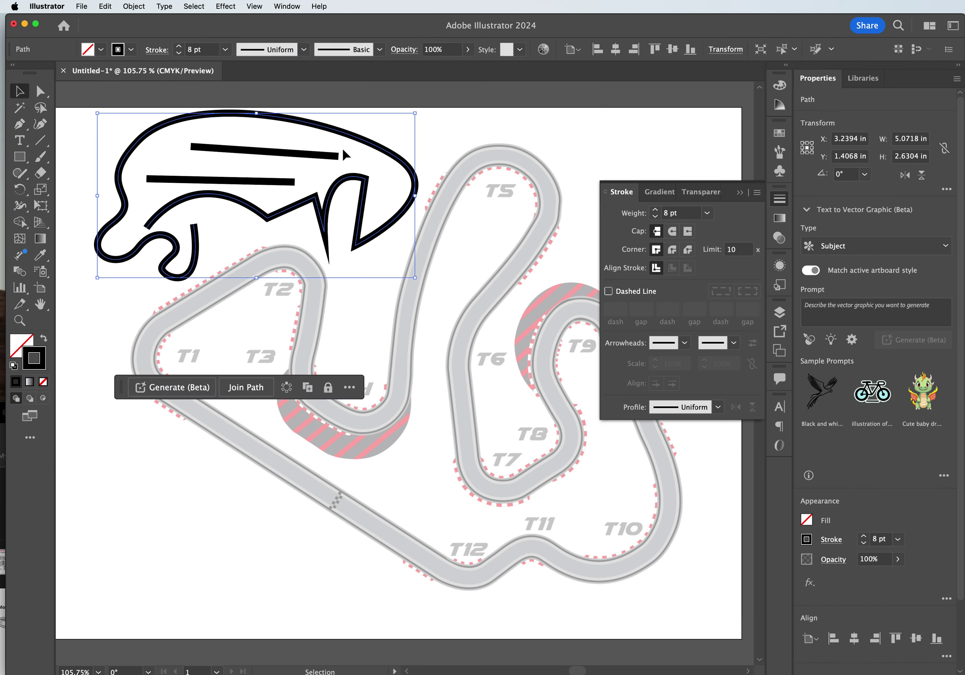
click(348, 137)
click(366, 142)
key(Delete)
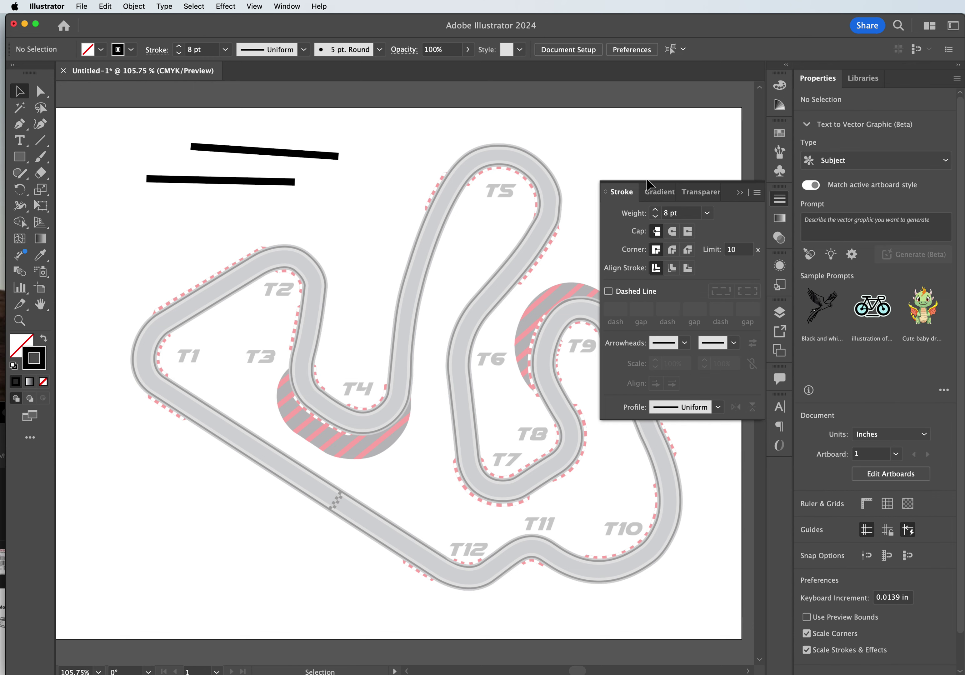
Collapse the stroke options and trace the straight track section between turns T1 and T2 with the Pen tool.
click(738, 193)
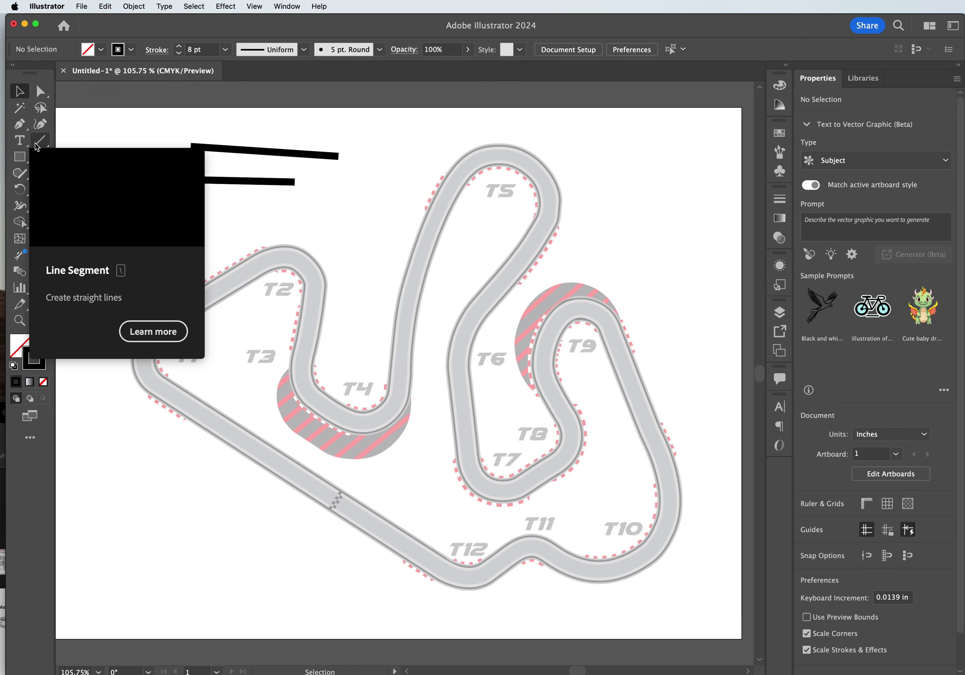
click(19, 124)
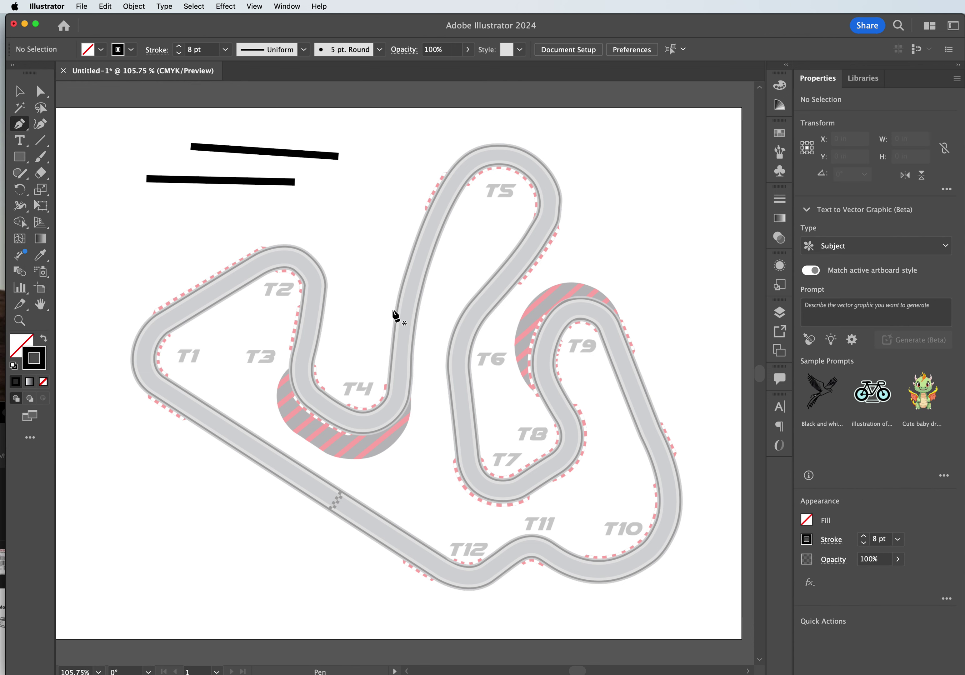
click(164, 323)
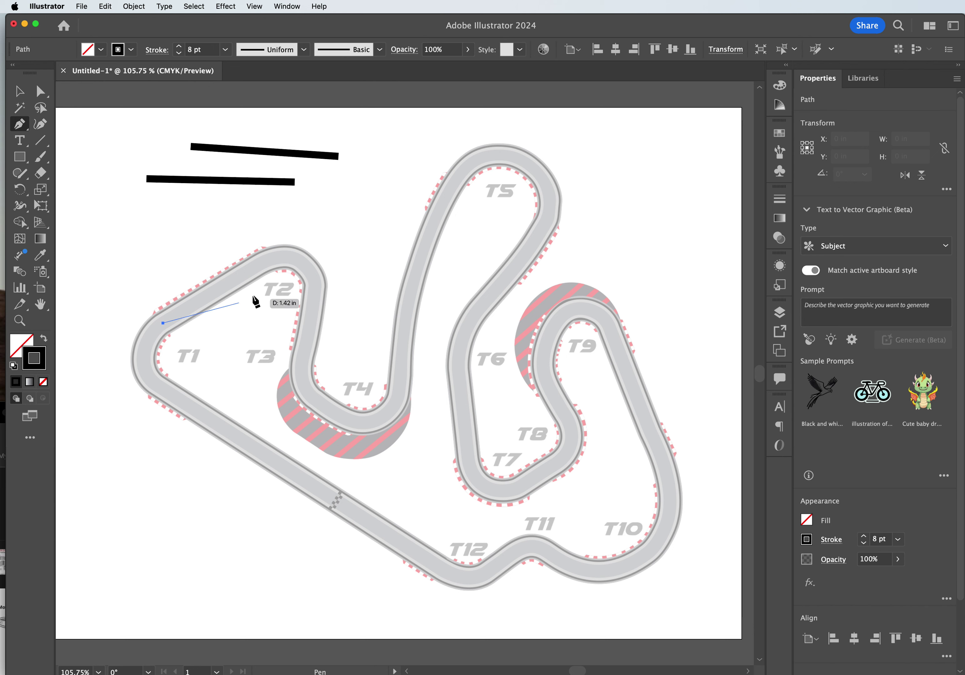
click(260, 265)
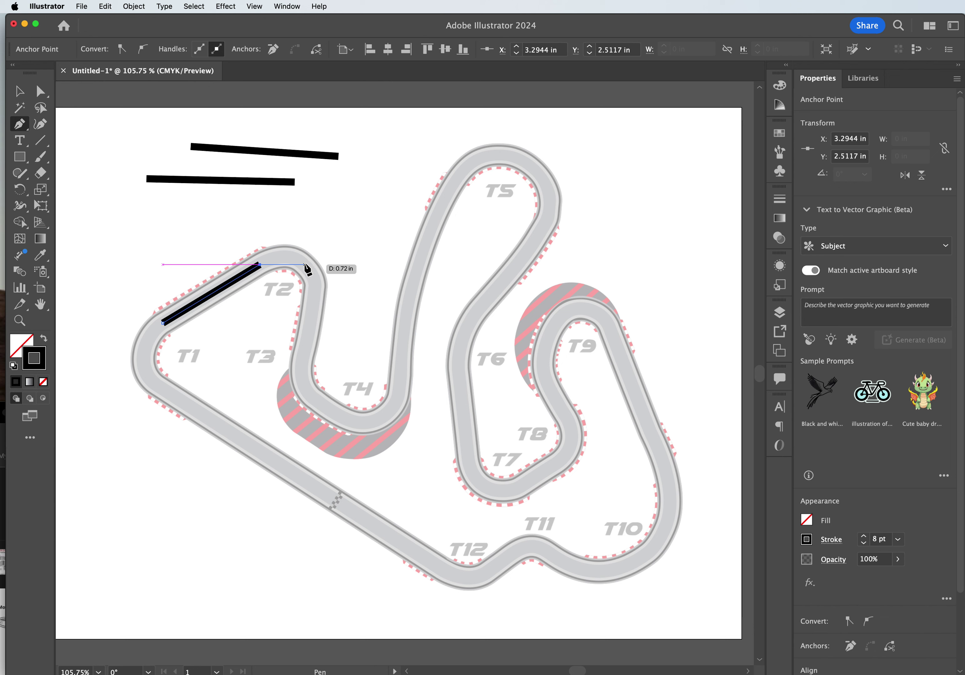
Continue the trace around turn T2 with two curved segments that follow the centre of the track.
drag(303, 264, 322, 279)
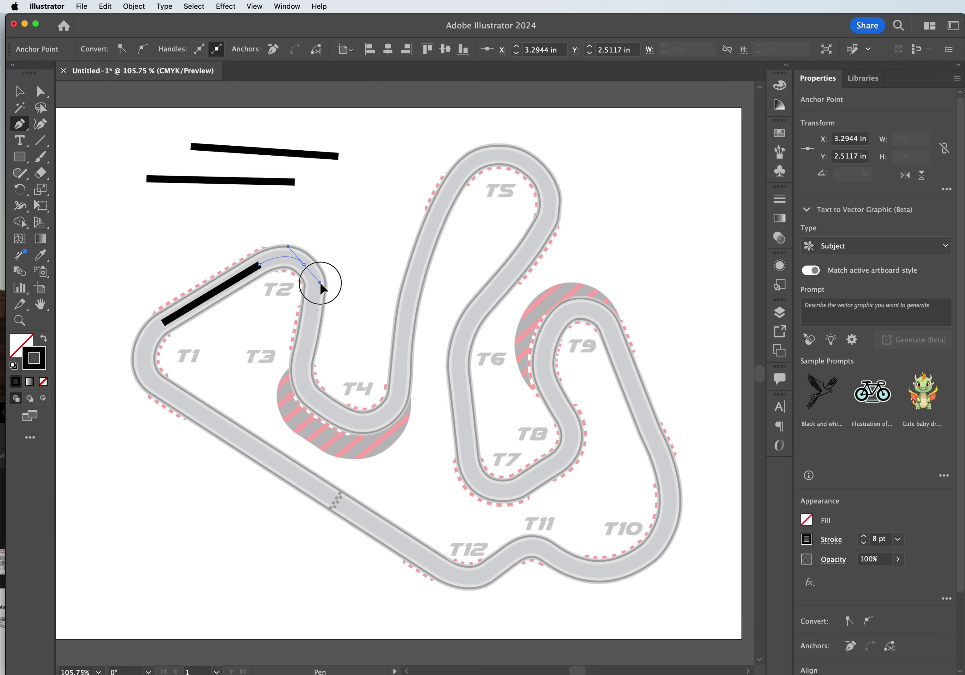
drag(320, 281, 320, 282)
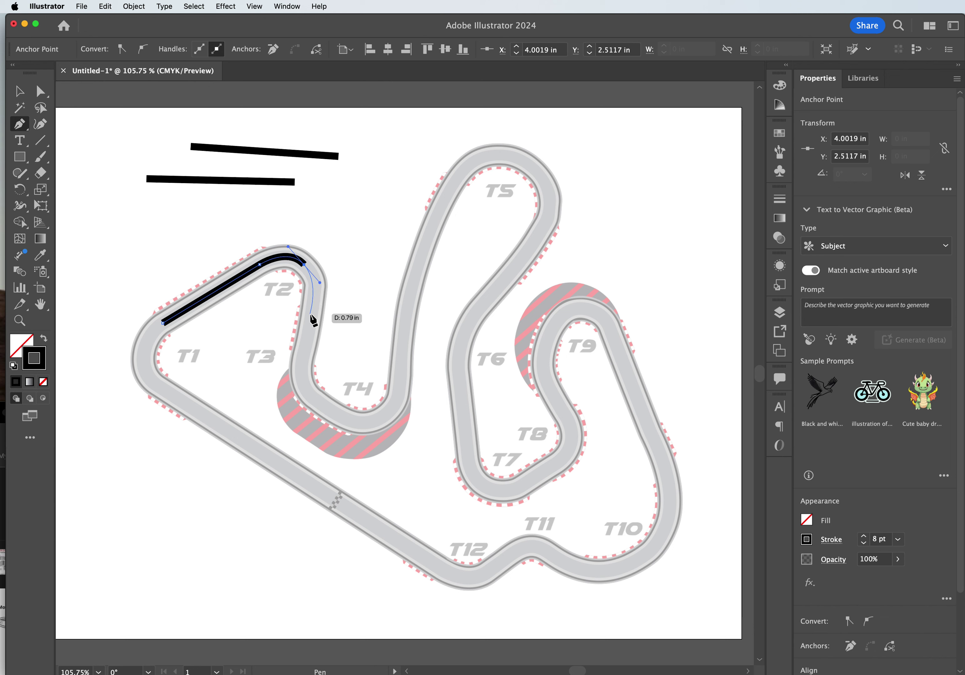
click(304, 264)
drag(312, 309, 303, 342)
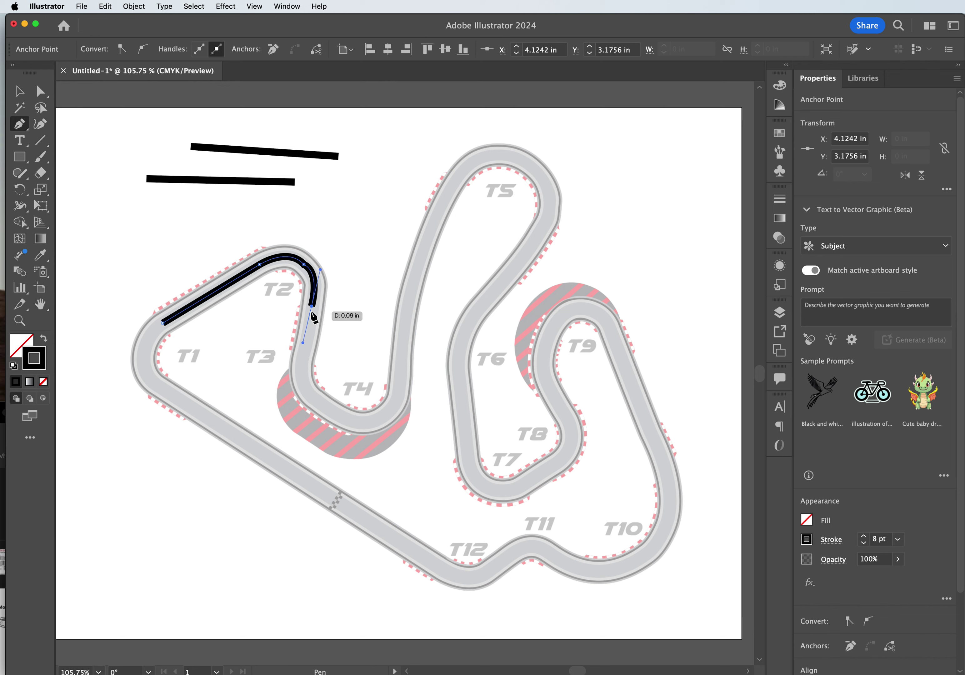
Extend the trace straight down to turn T3 and curve it through T3 to the bottom of turn T4.
click(302, 361)
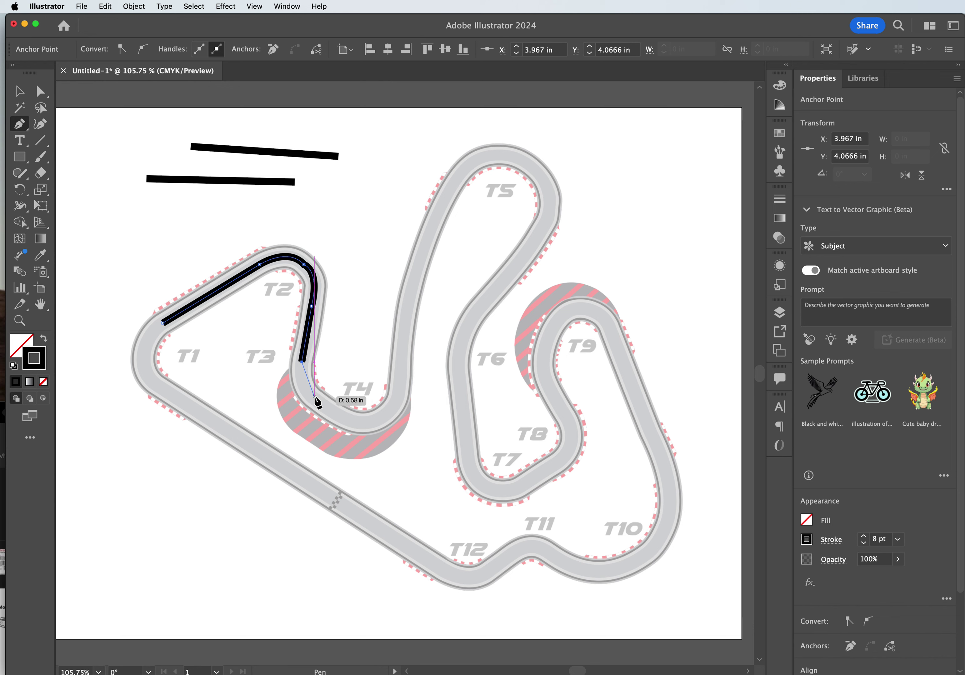
drag(316, 398, 336, 413)
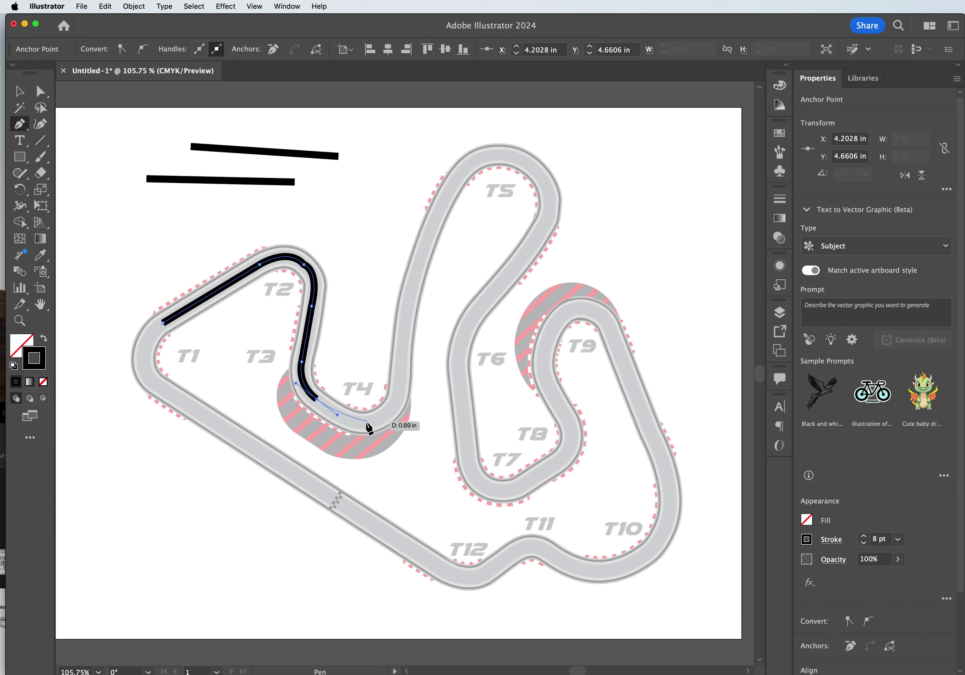
drag(379, 416, 403, 404)
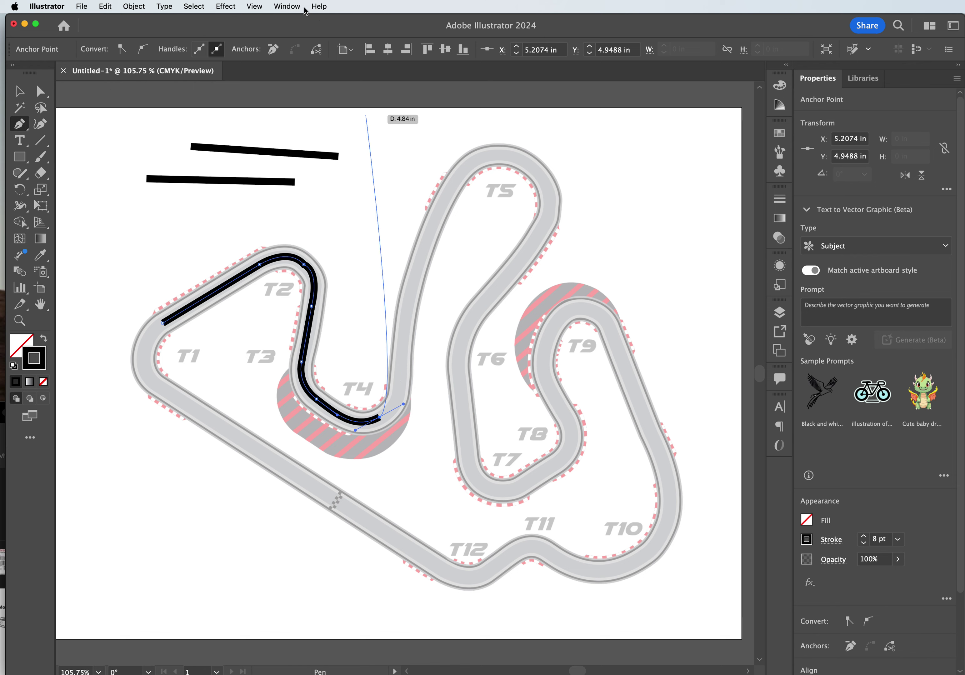
Turn off Smart Guides and continue the trace out of turn T4 along the track toward turn T5.
click(255, 6)
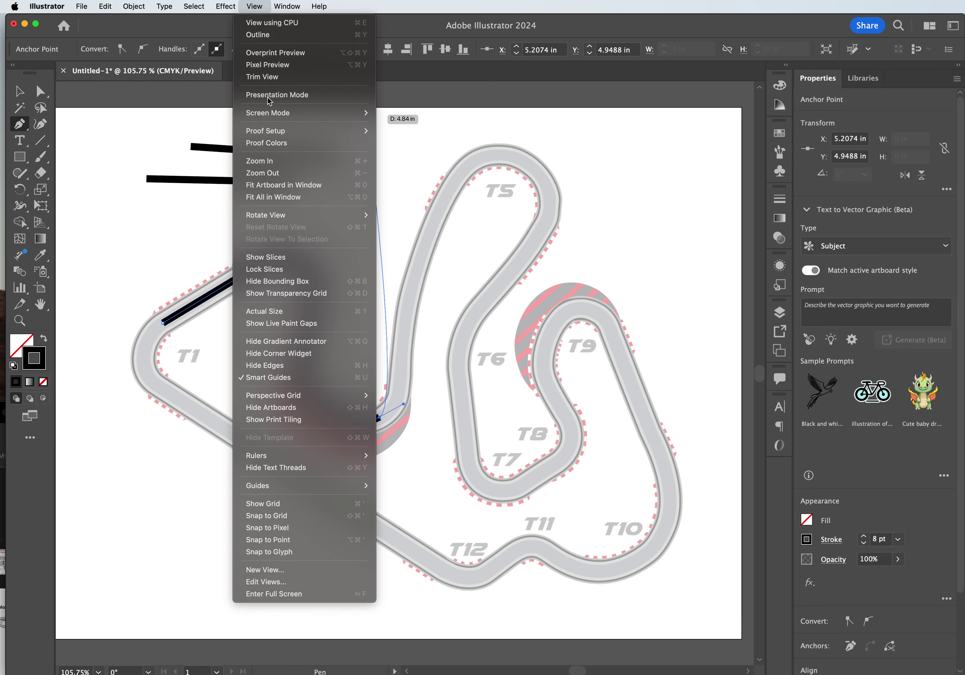
click(280, 378)
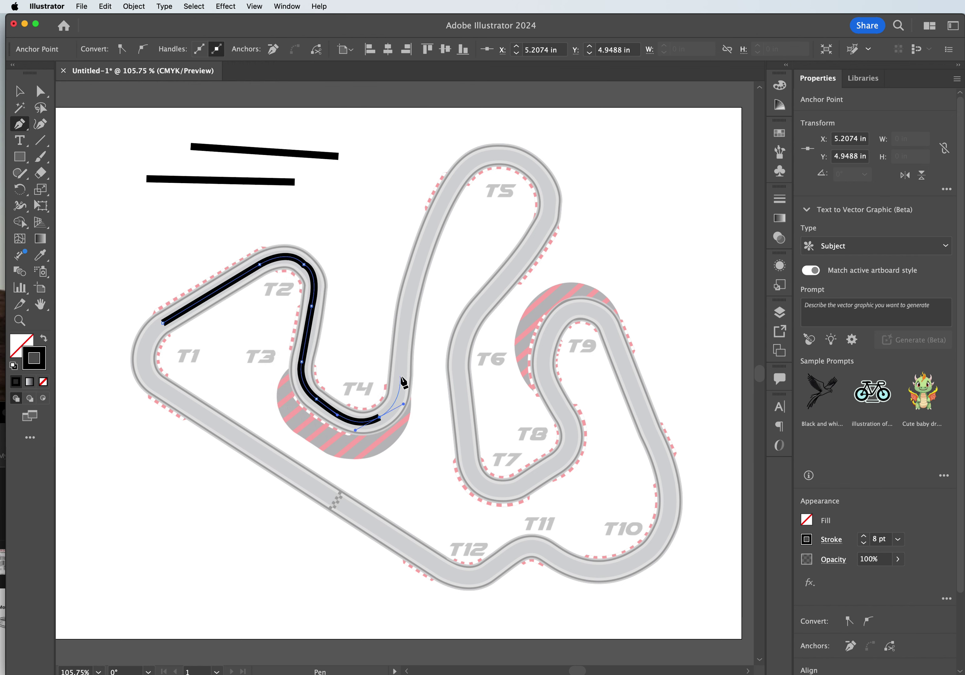
drag(400, 377, 418, 268)
drag(418, 267, 431, 237)
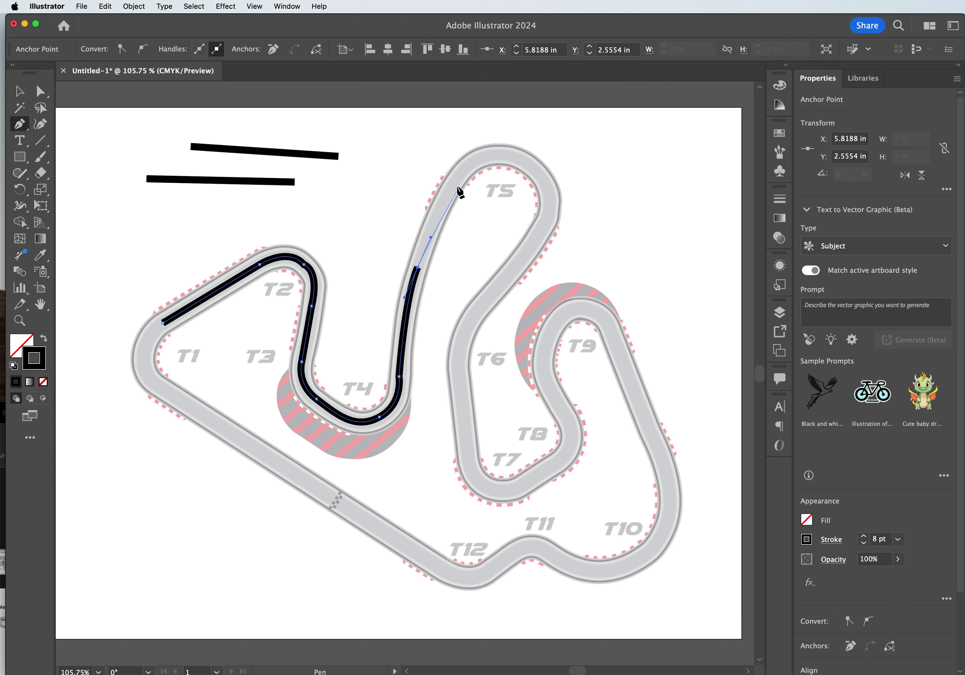
Undo the misplaced points before turn T5, and trace the track around T5 to the start of the section toward T6.
drag(456, 180, 481, 152)
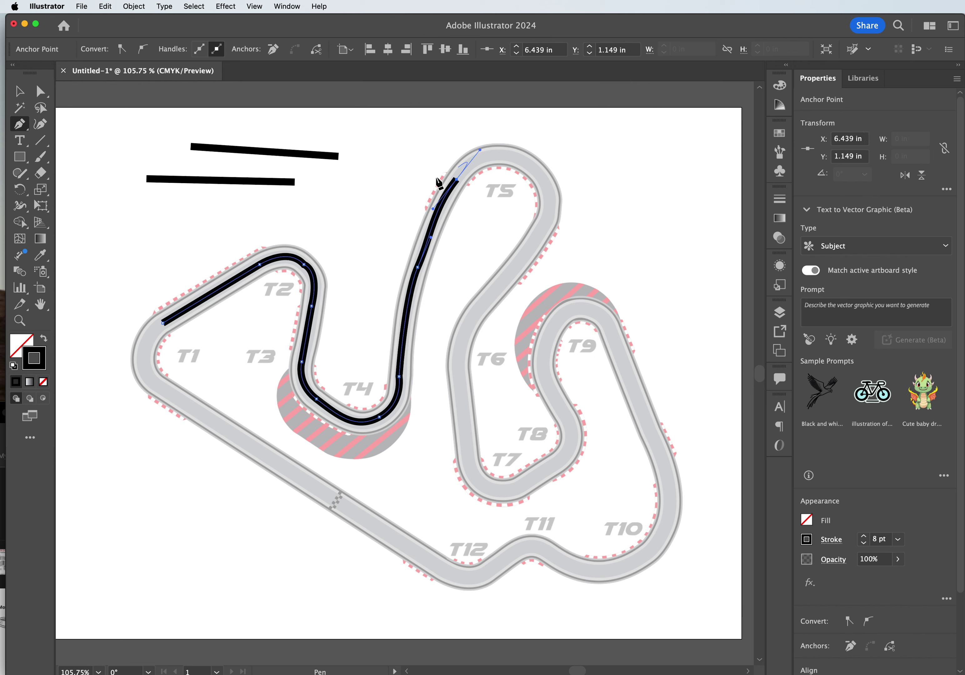
key(super+z)
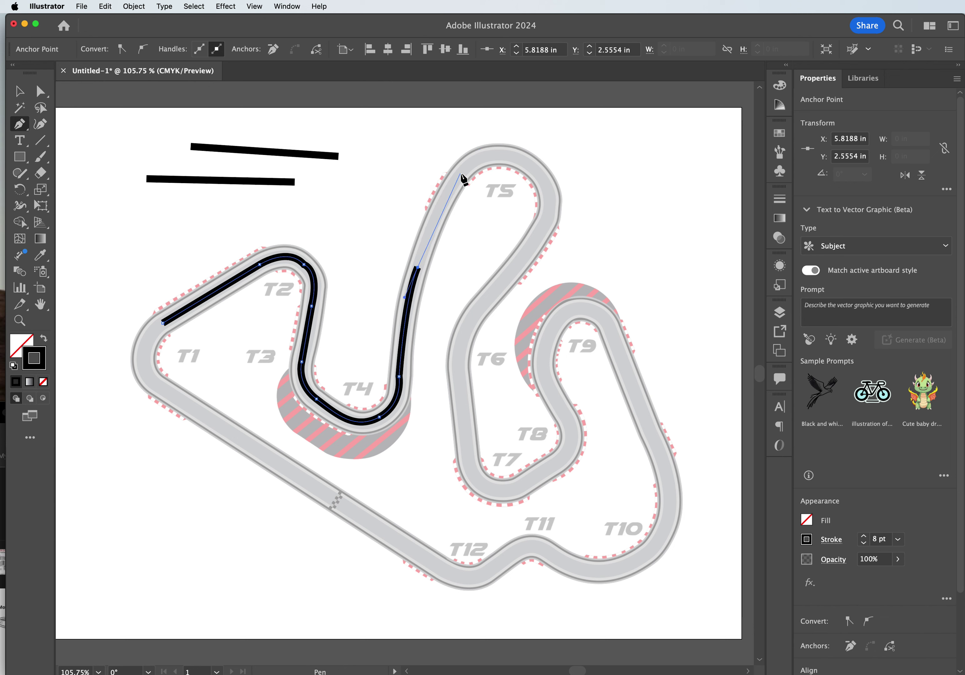
drag(460, 173, 544, 176)
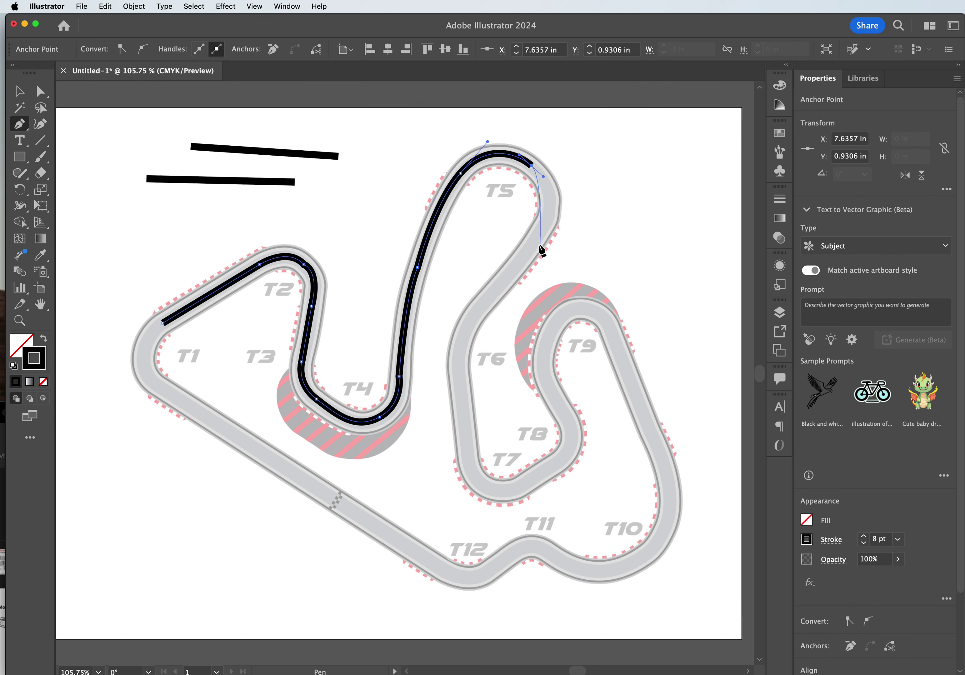
drag(532, 244, 502, 280)
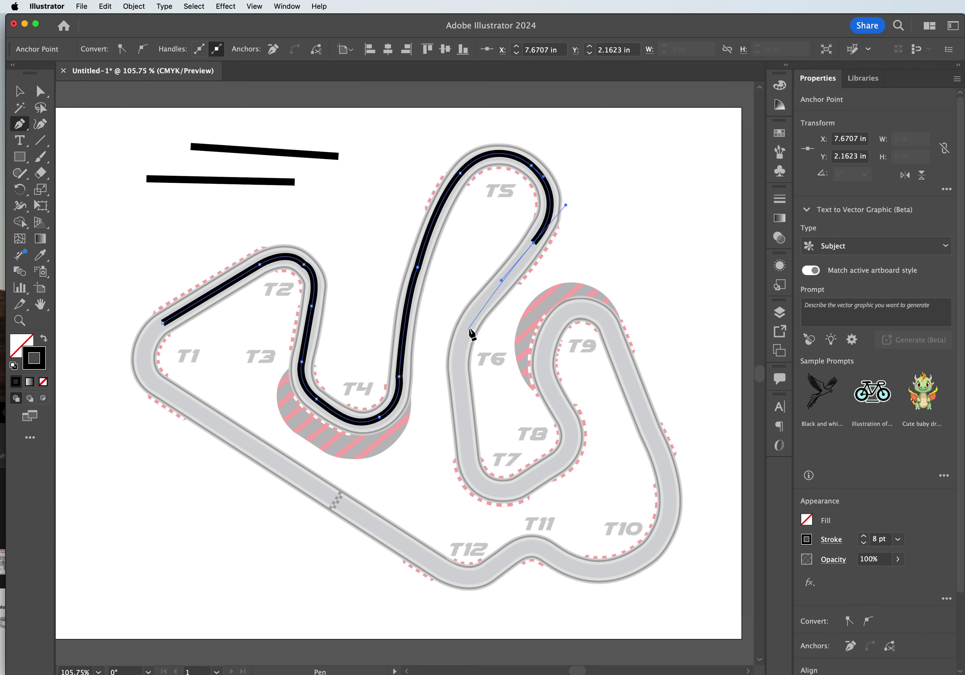
Trace the track through turn T6 with a curved segment and run the path straight down to turn T7.
click(479, 308)
drag(458, 382, 464, 427)
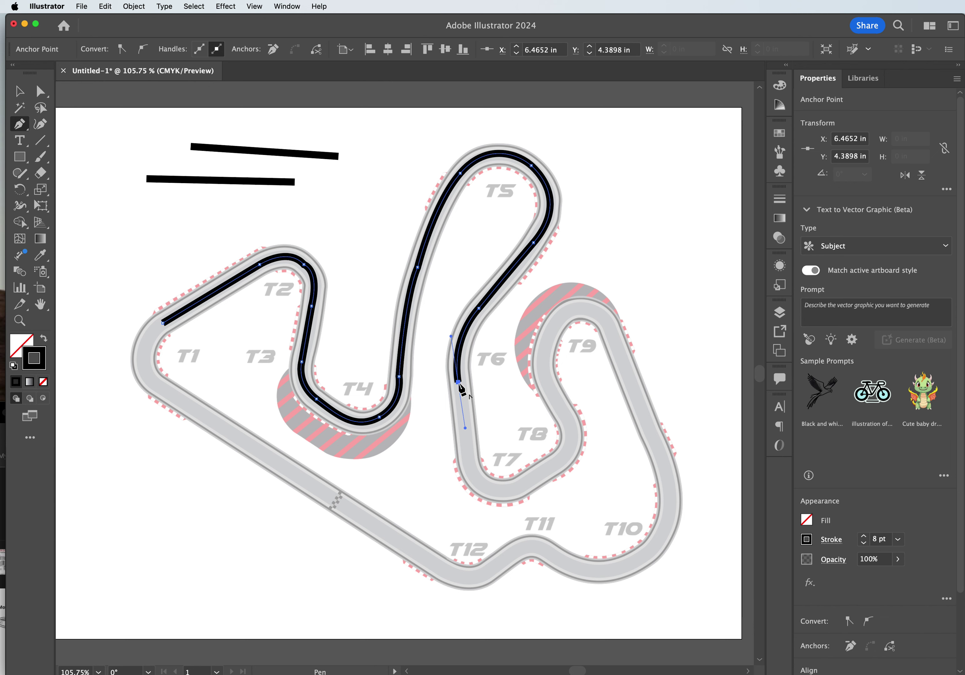
mouse_move(460, 384)
mouse_down()
mouse_move(469, 460)
mouse_move(518, 495)
mouse_up()
click(467, 455)
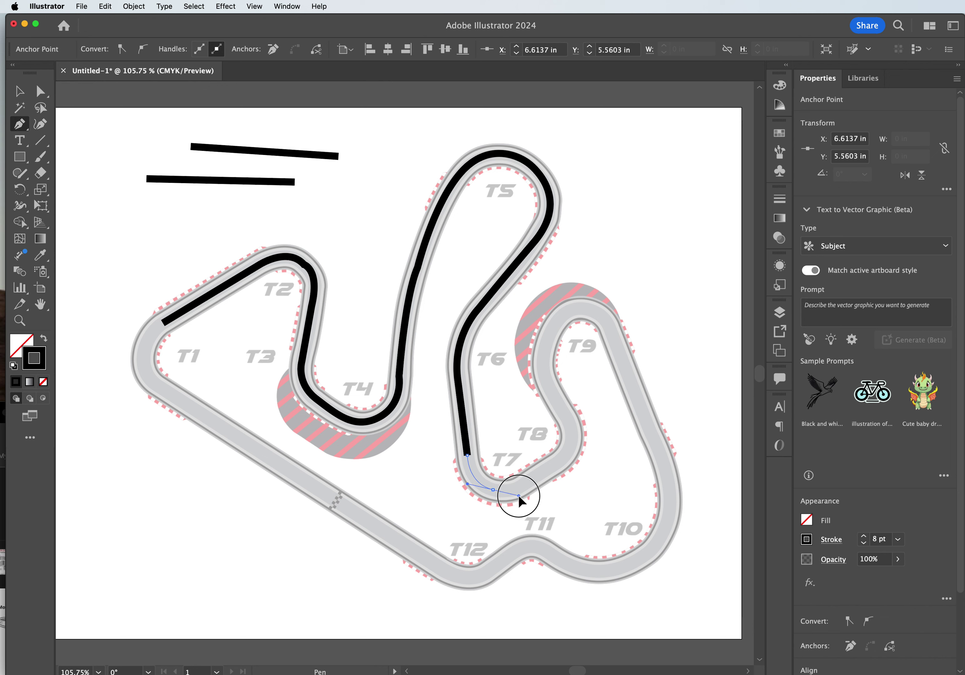
click(537, 476)
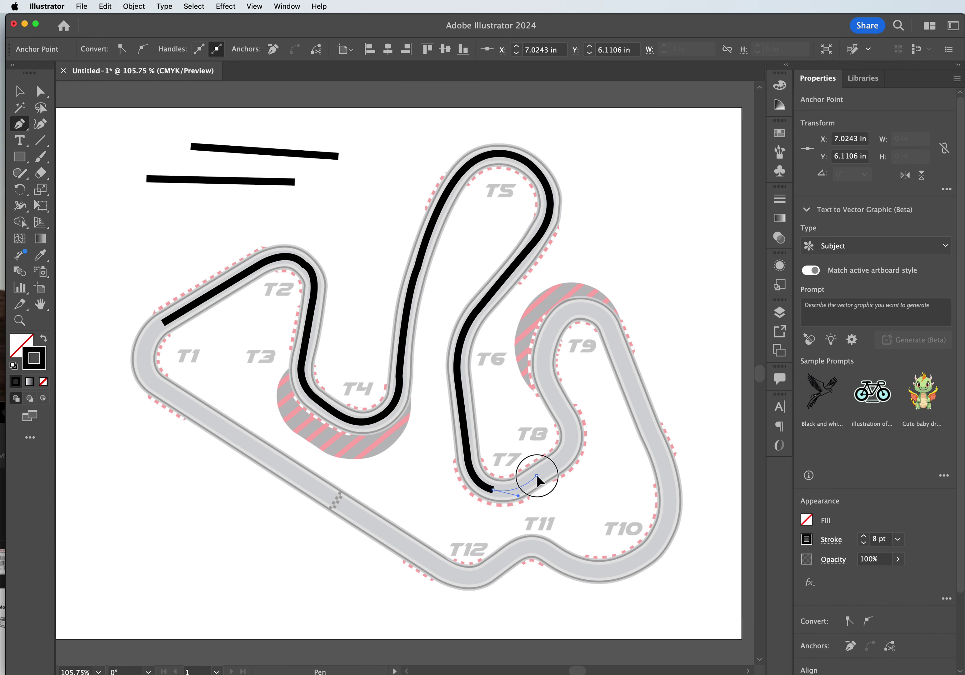
drag(571, 440, 573, 420)
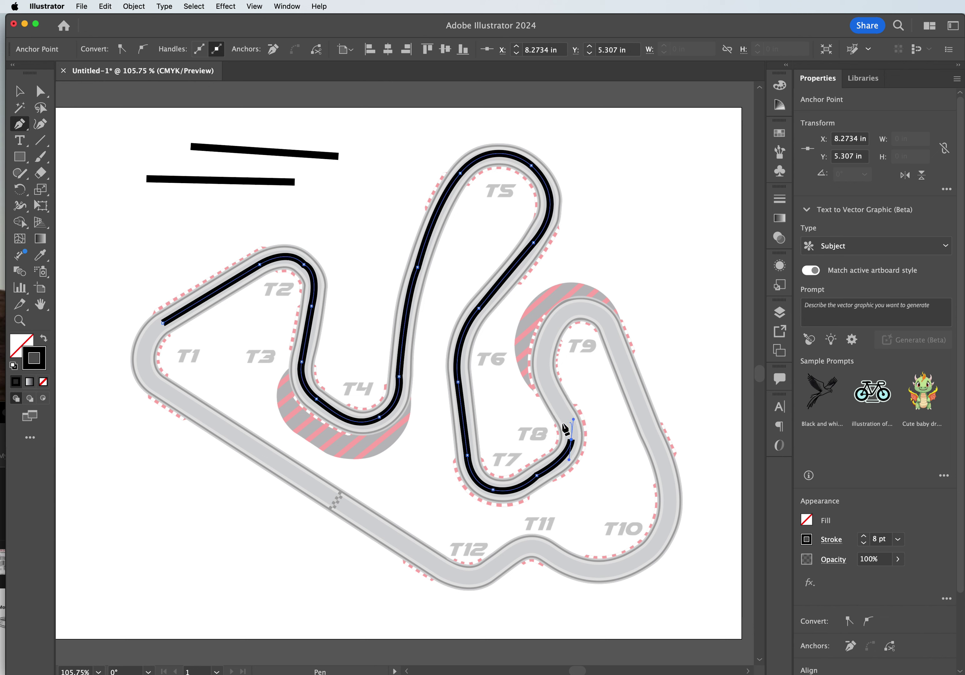
key(super+z)
key(super+z)
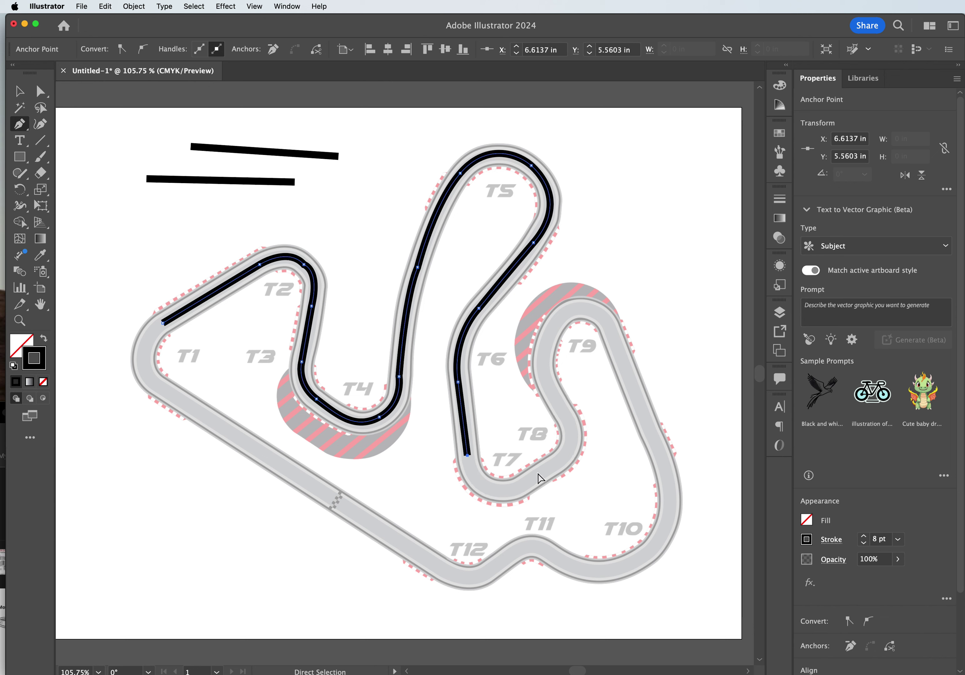
Trace the track around turns T7 and T8 with curved and straight segments, up to the start of turn T9.
click(493, 489)
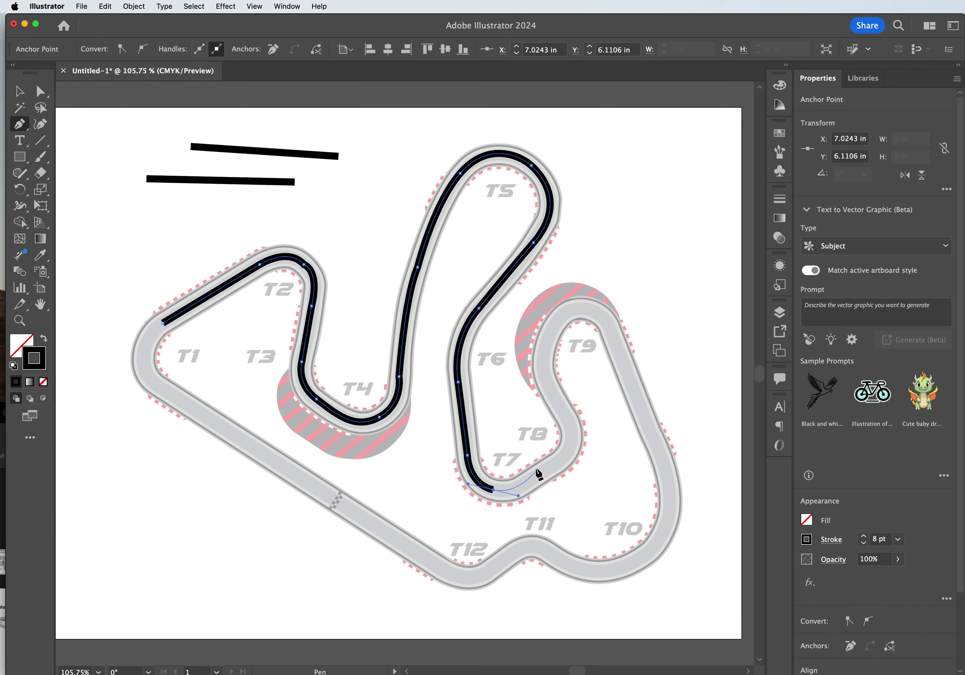
click(494, 490)
drag(531, 479, 554, 459)
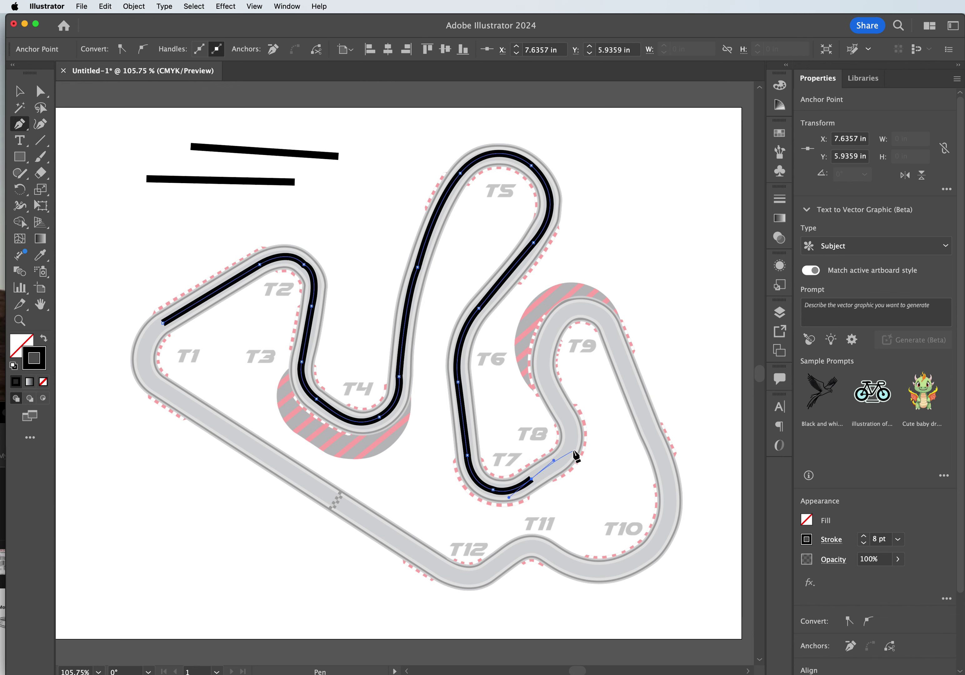
click(531, 478)
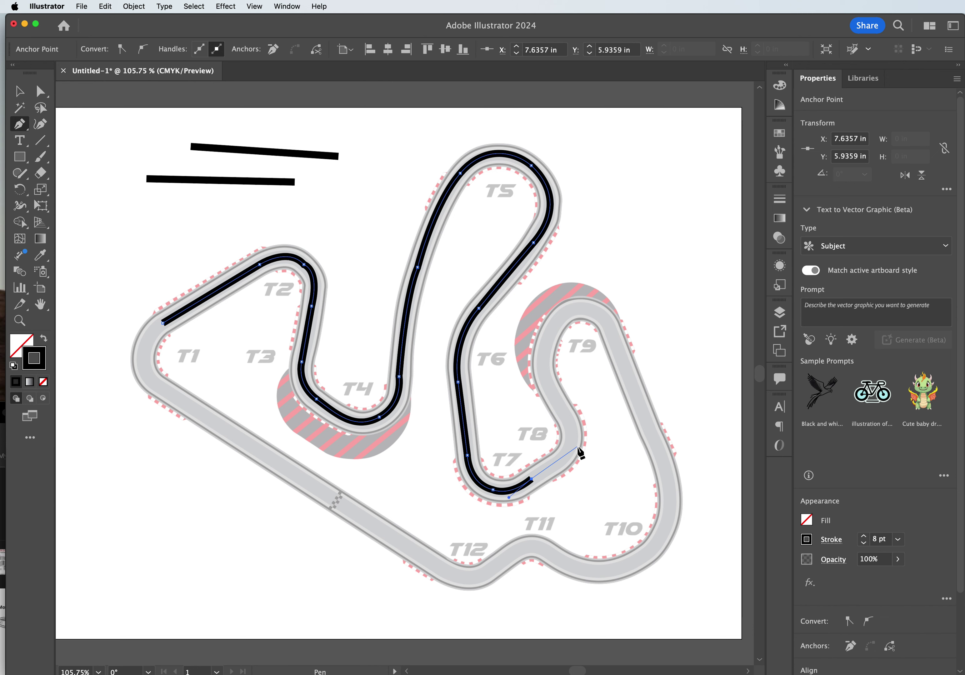
click(562, 458)
drag(565, 417, 541, 357)
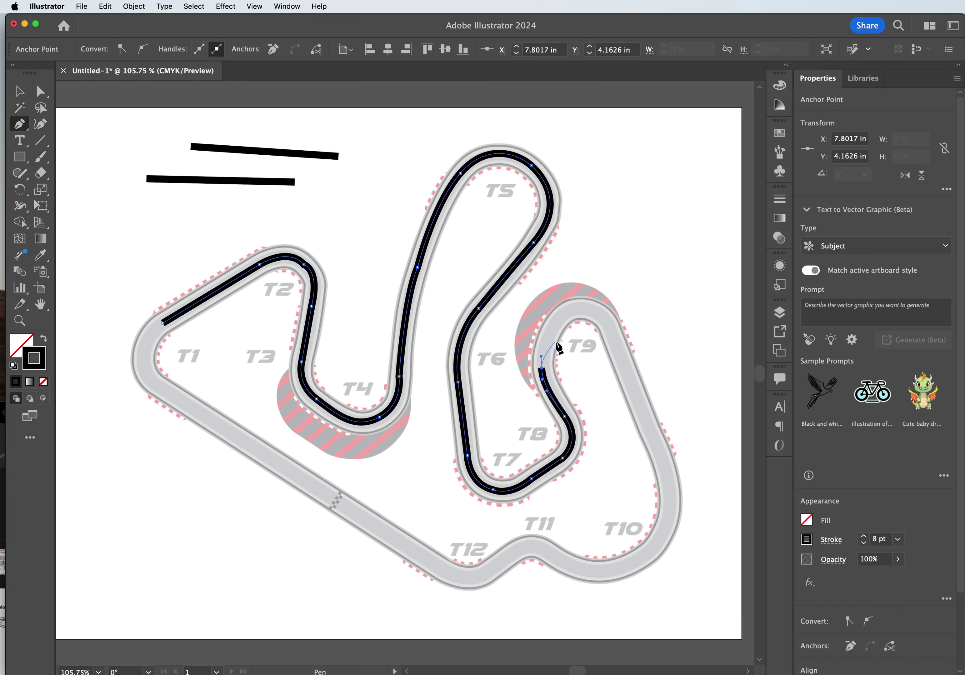
Curve the trace over turn T9 and continue it straight down the track toward turn T10.
drag(581, 309, 609, 311)
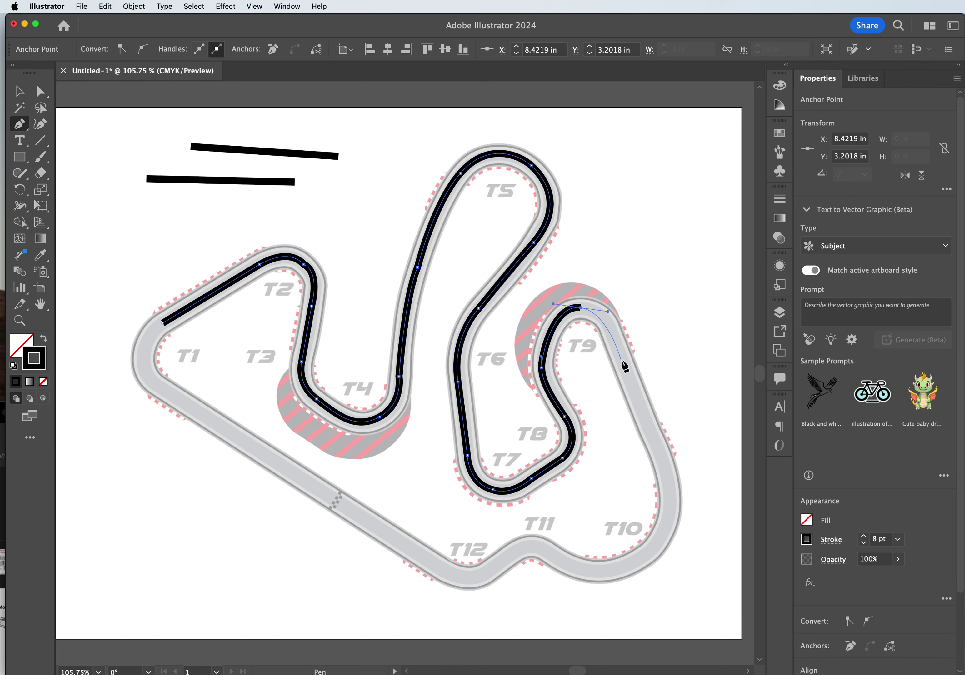
drag(622, 360, 632, 388)
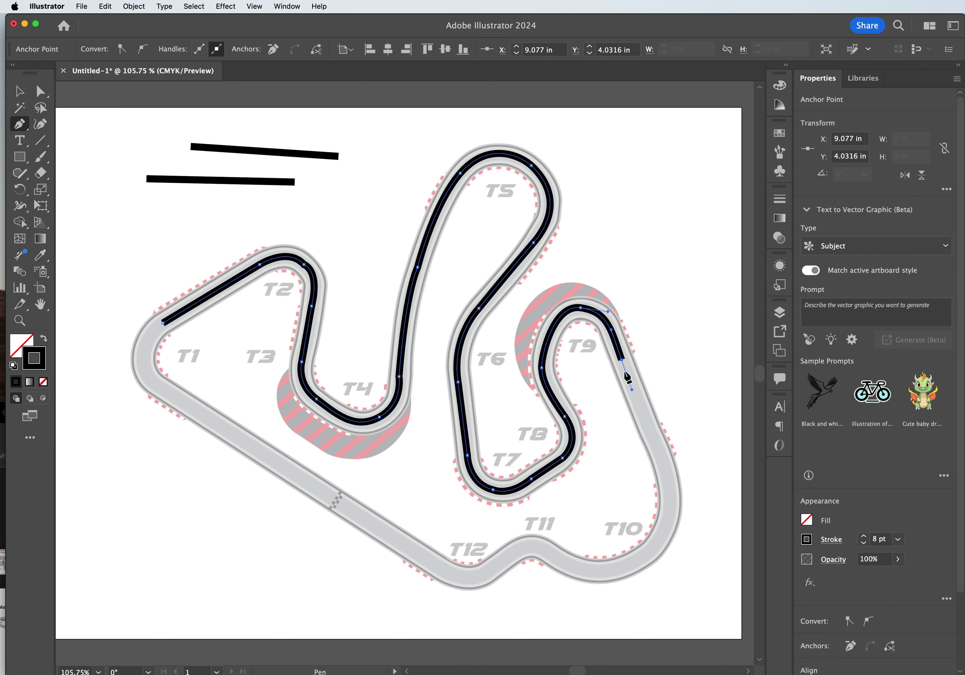
drag(622, 360, 656, 444)
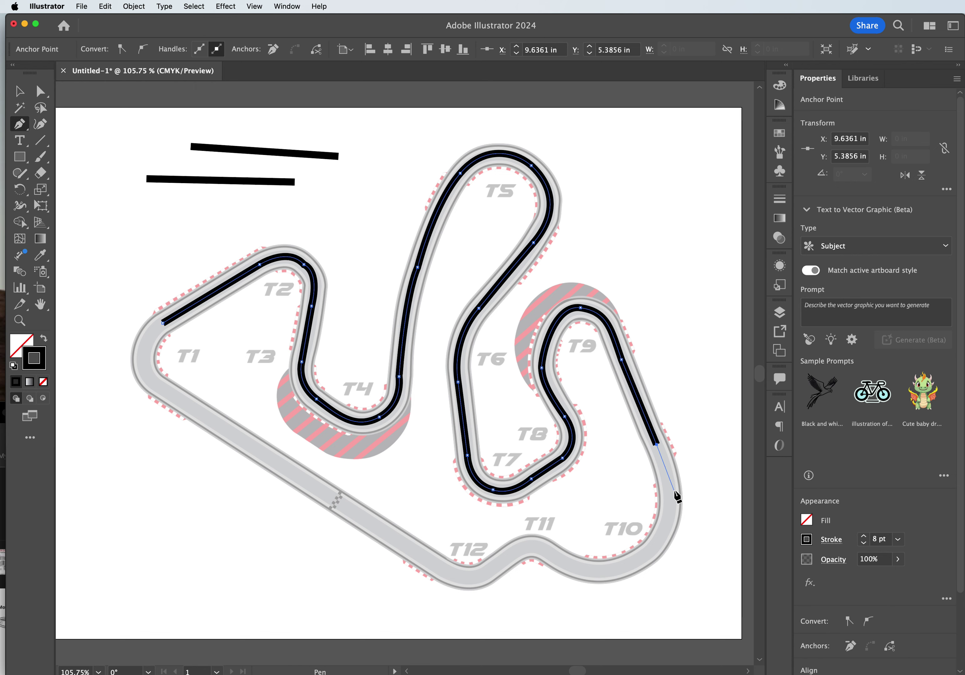
Trace the track around turn T10, over the bend at T11 and through turn T12 with curved segments.
drag(654, 547, 619, 582)
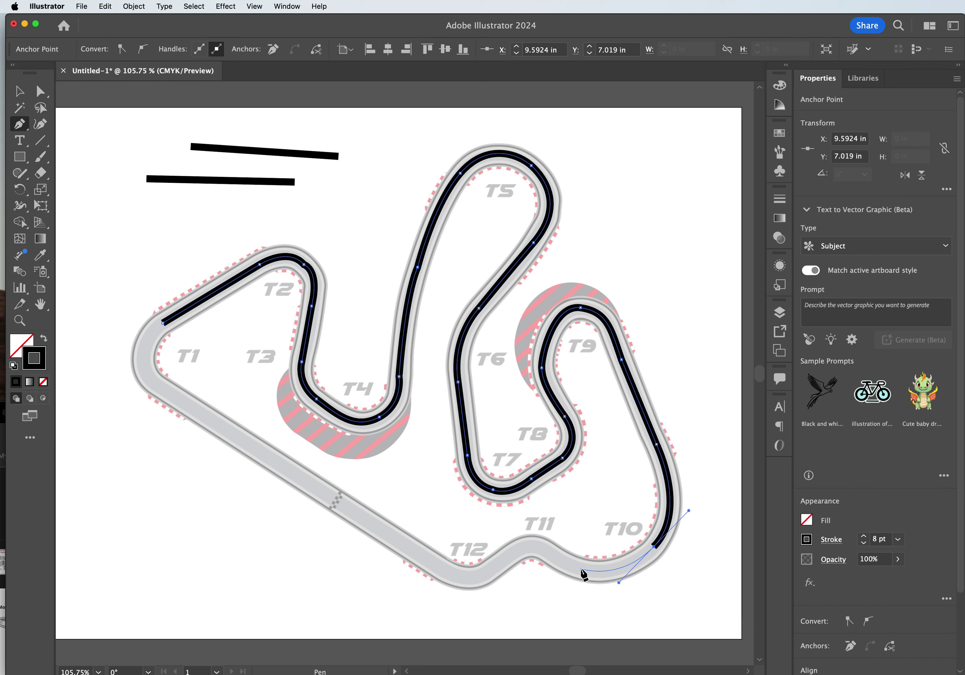
click(581, 569)
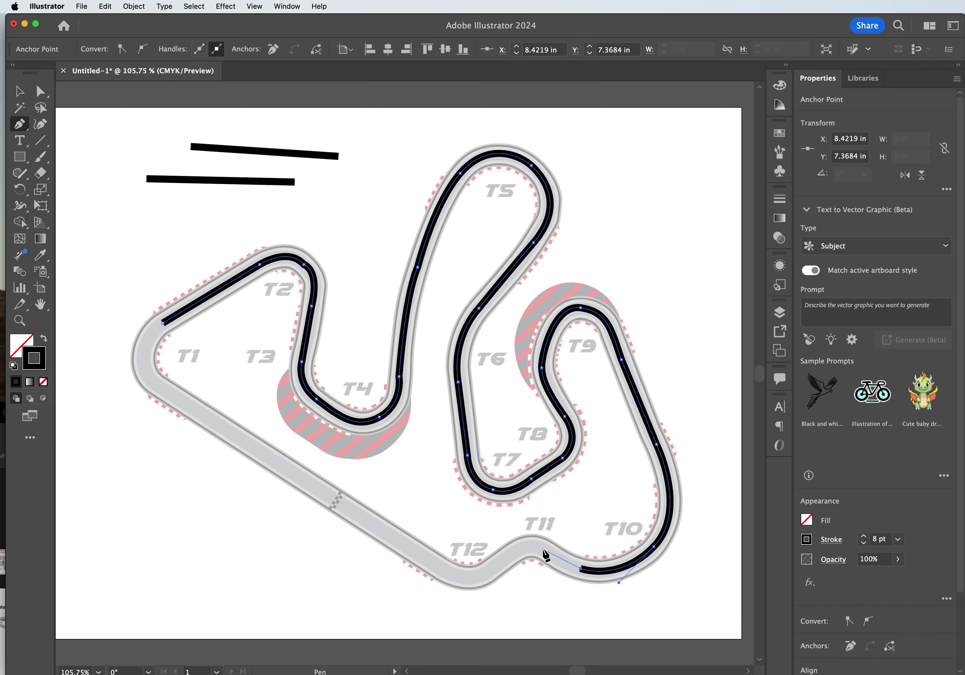
drag(549, 553, 487, 571)
click(486, 571)
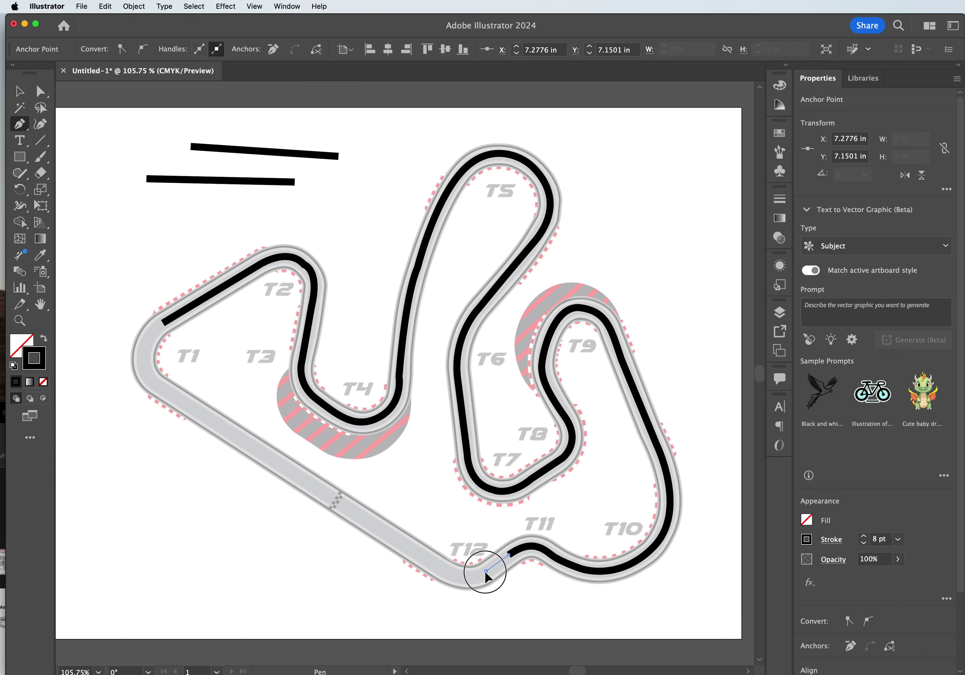
drag(437, 569, 407, 550)
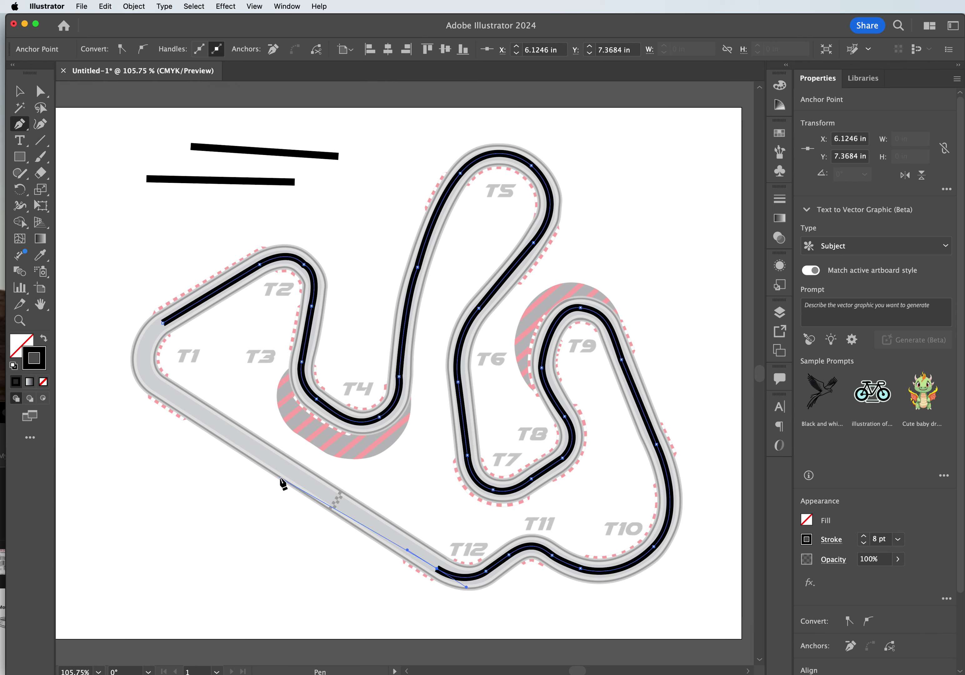
Run the trace straight along the start/finish section to turn T1 and close the path with a curve at its starting point.
click(147, 380)
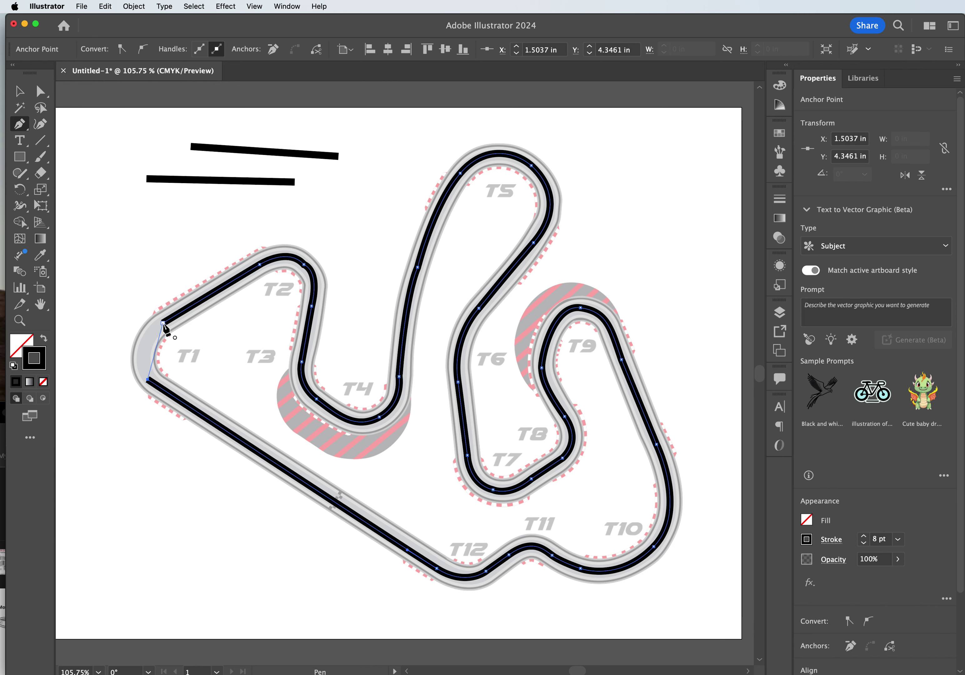
mouse_move(163, 323)
mouse_down()
mouse_move(204, 291)
mouse_move(205, 301)
mouse_move(197, 298)
mouse_up()
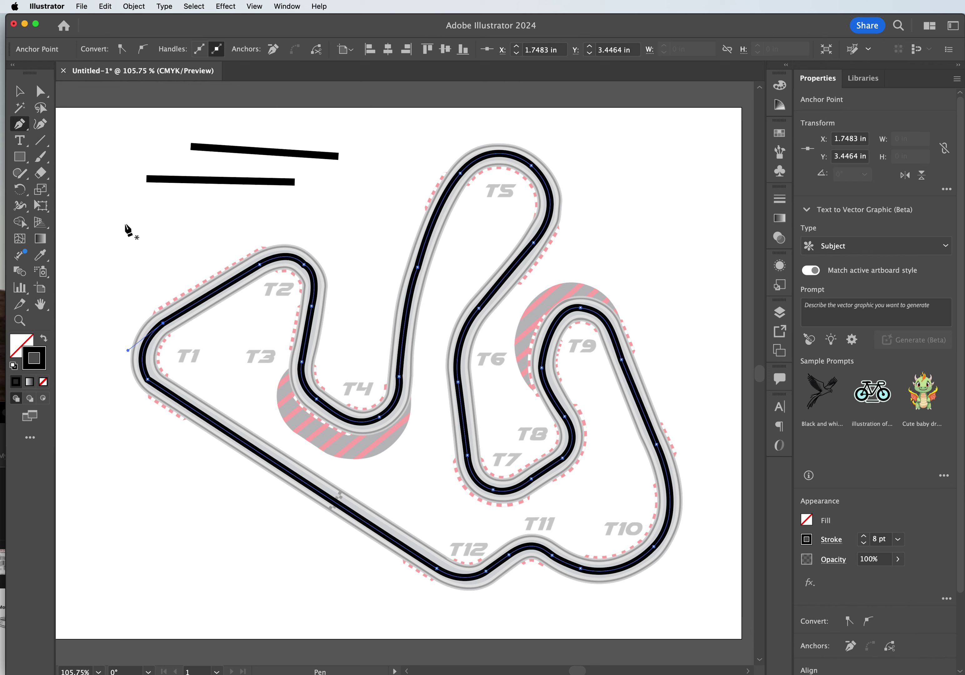
click(17, 97)
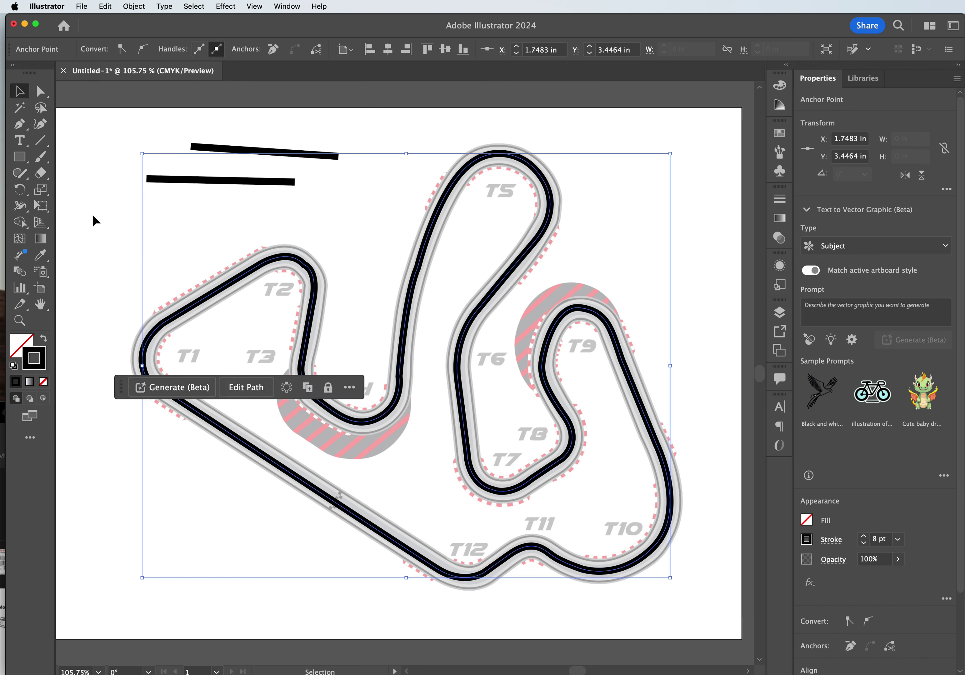
click(154, 262)
Round the sharp lower corner of the closed path at turn T1 to a radius of about 0.58 in, and deselect the path.
click(167, 327)
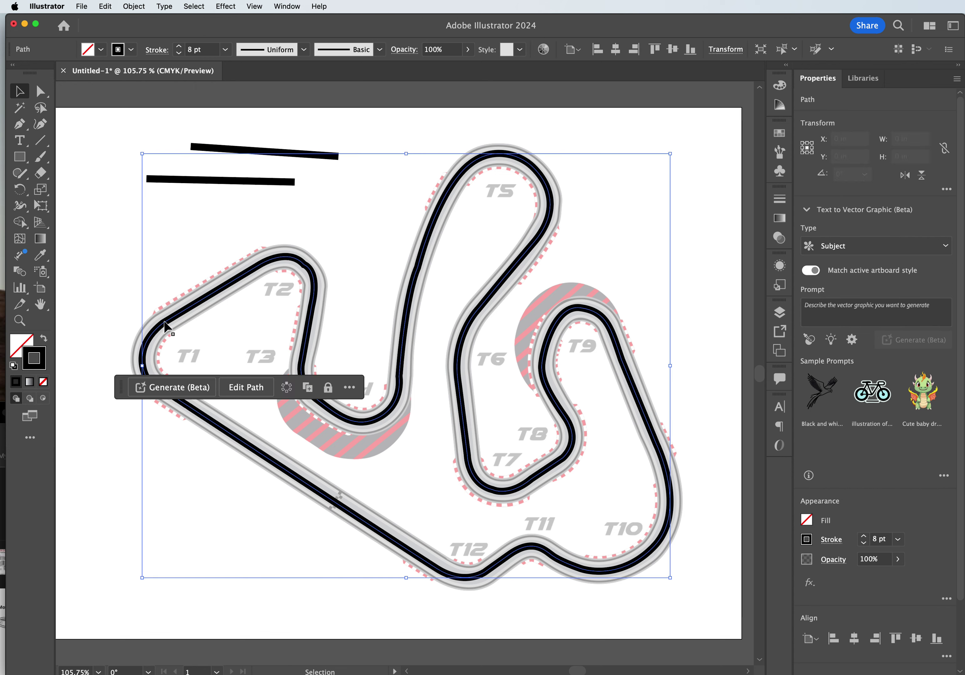
click(41, 92)
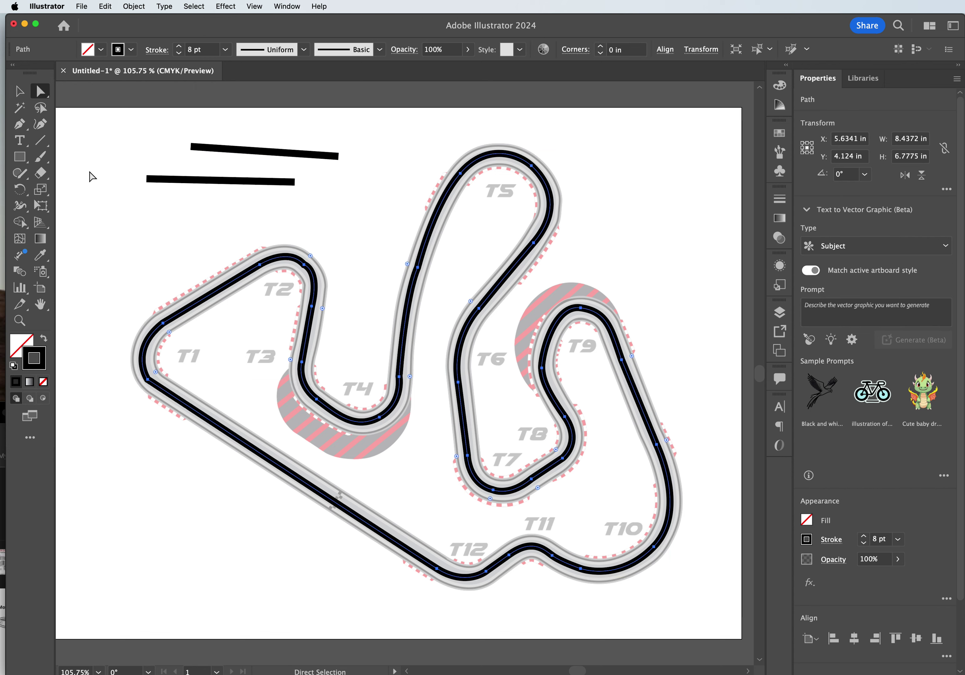
click(148, 379)
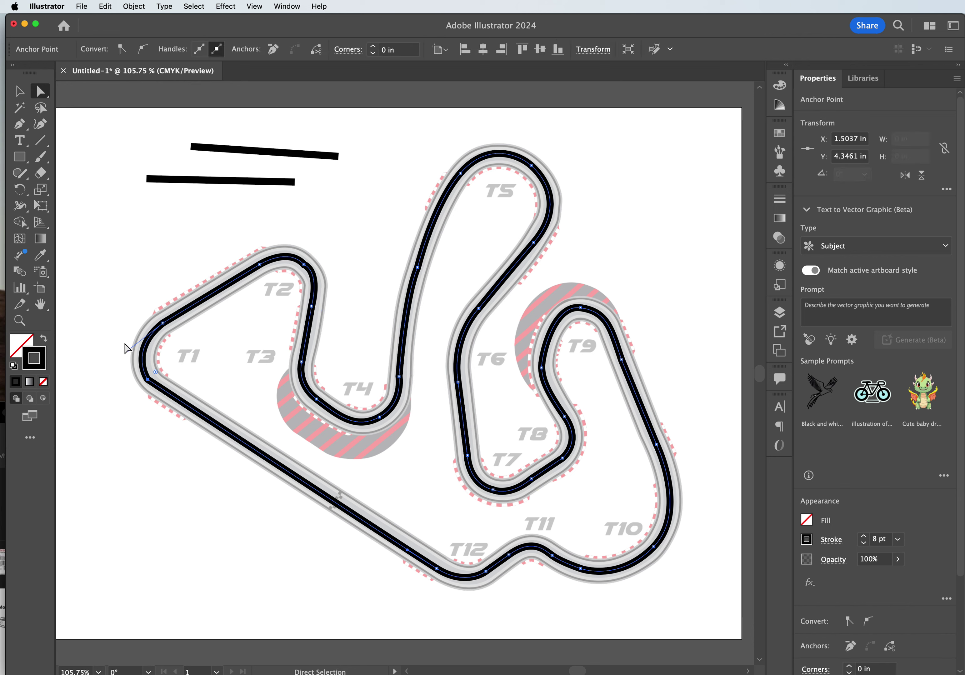
click(163, 323)
drag(128, 350, 126, 349)
key(super+equal)
key(super+equal)
key(super+equal)
key(super+equal)
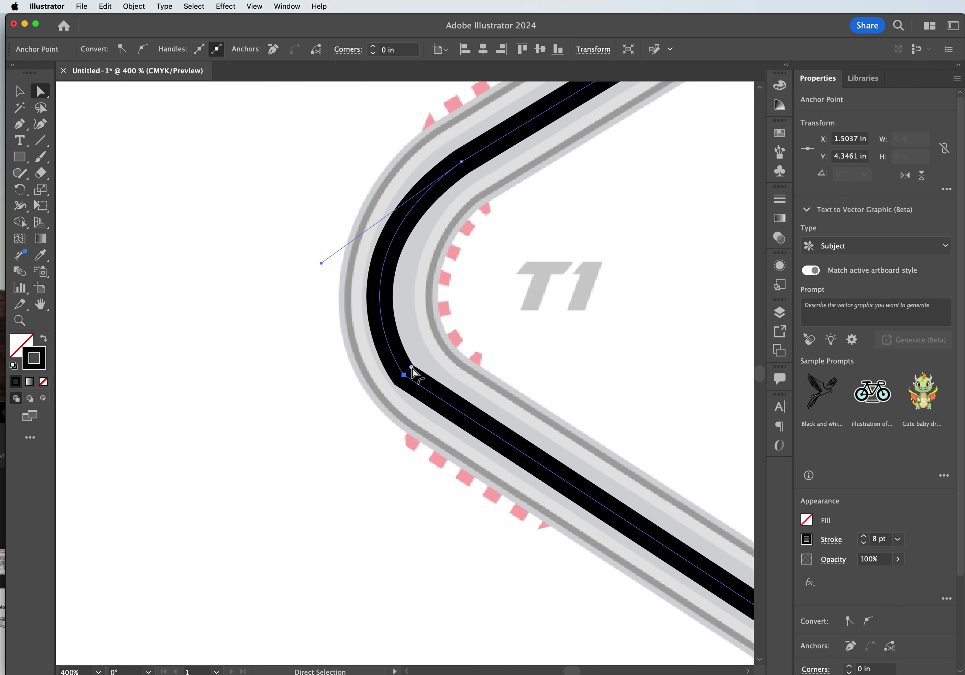
drag(412, 368, 525, 295)
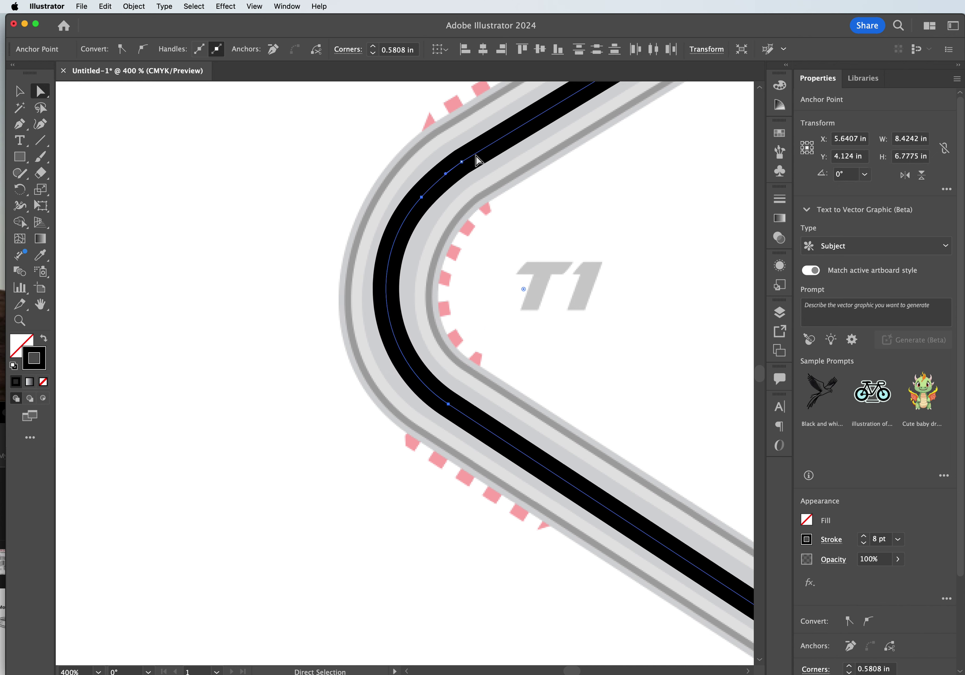
click(19, 91)
click(353, 184)
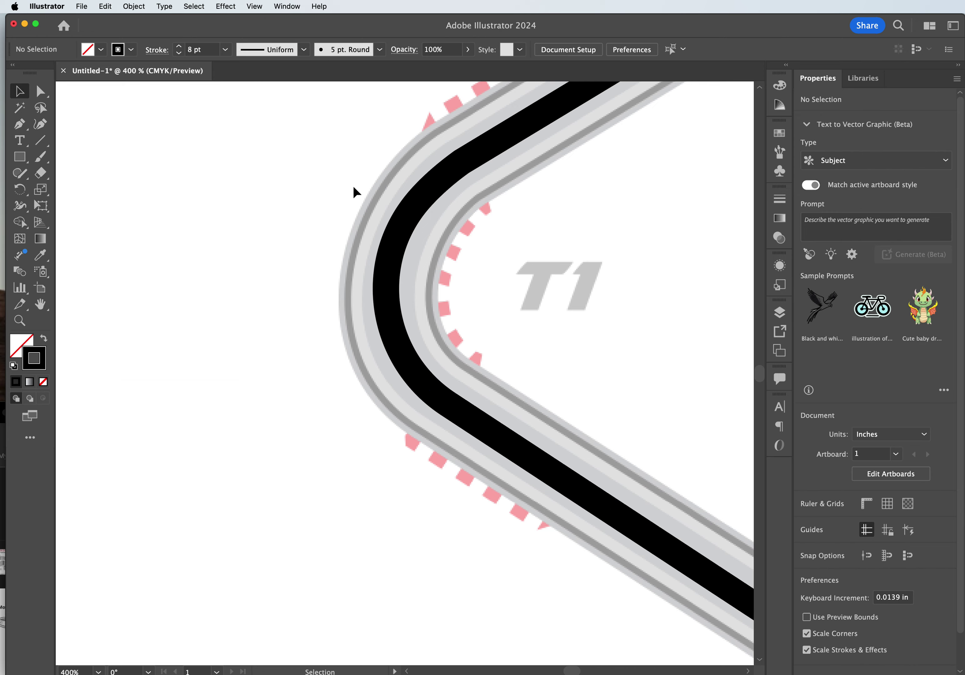
Set the stroke weight of the closed track path to 36 pt and deselect it.
key(super+1)
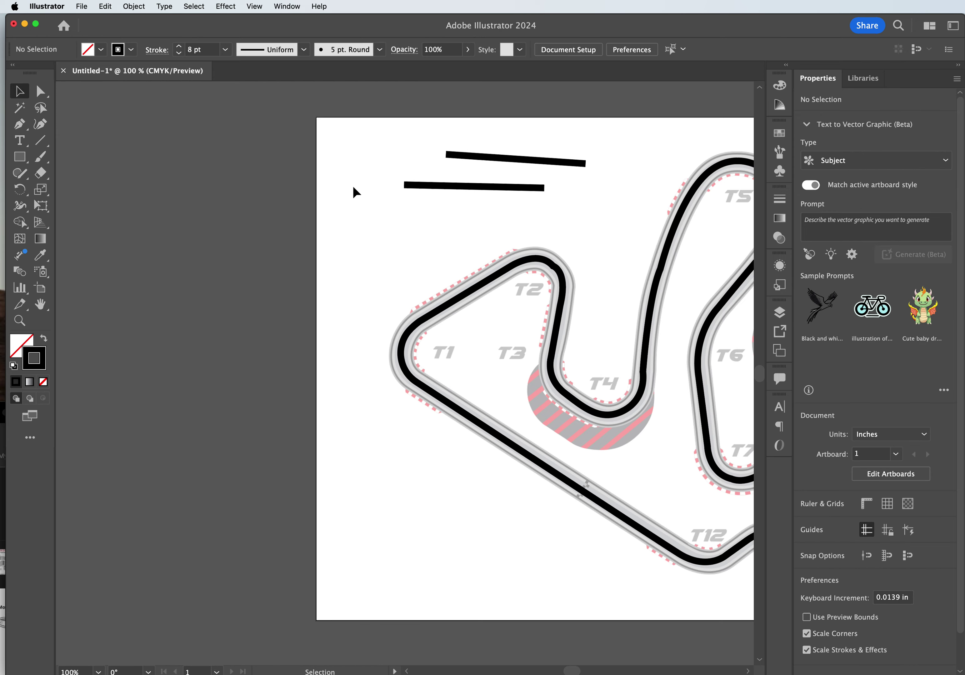
drag(572, 671, 576, 670)
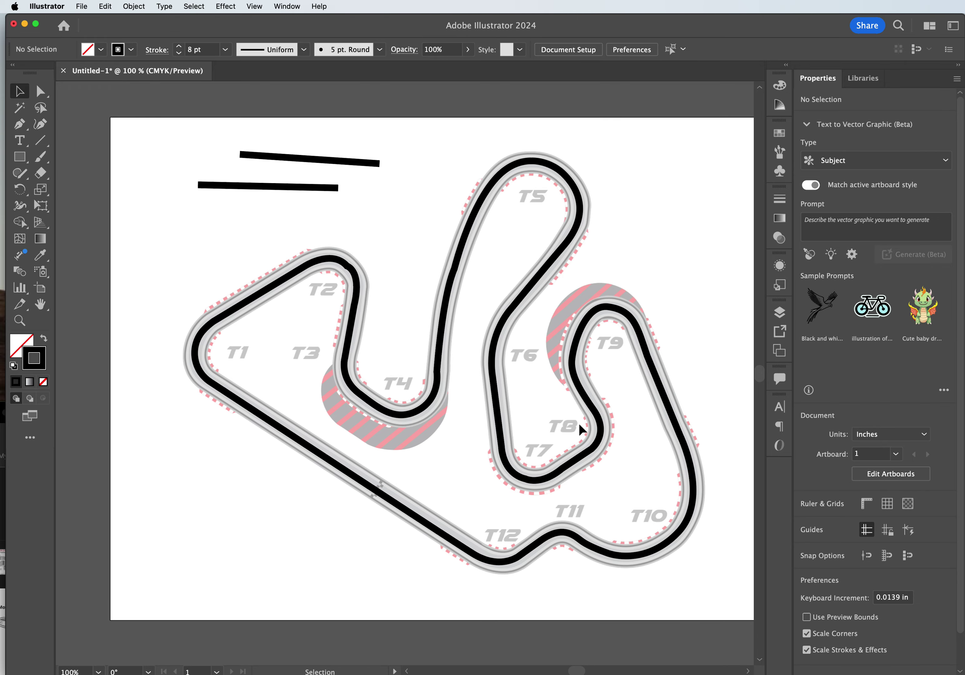
click(594, 452)
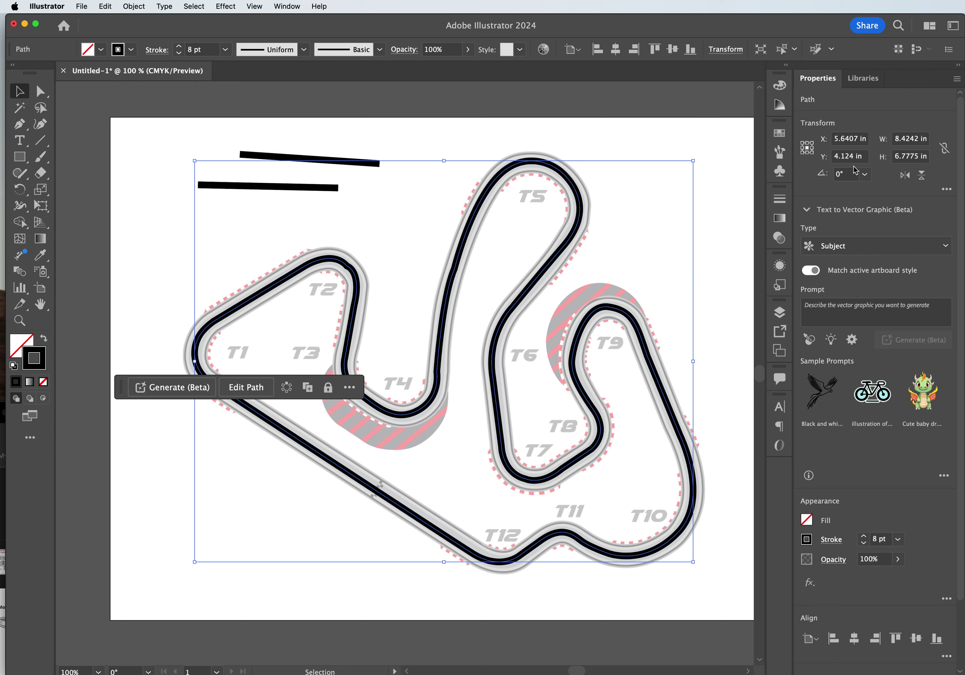
click(775, 201)
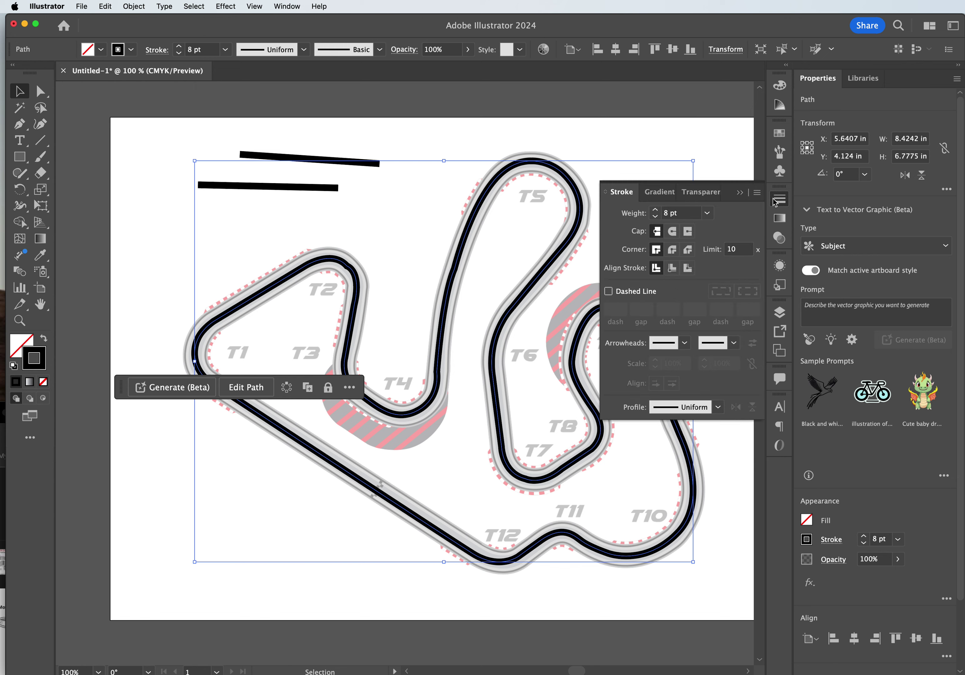
click(655, 211)
click(655, 211)
click(656, 211)
click(655, 211)
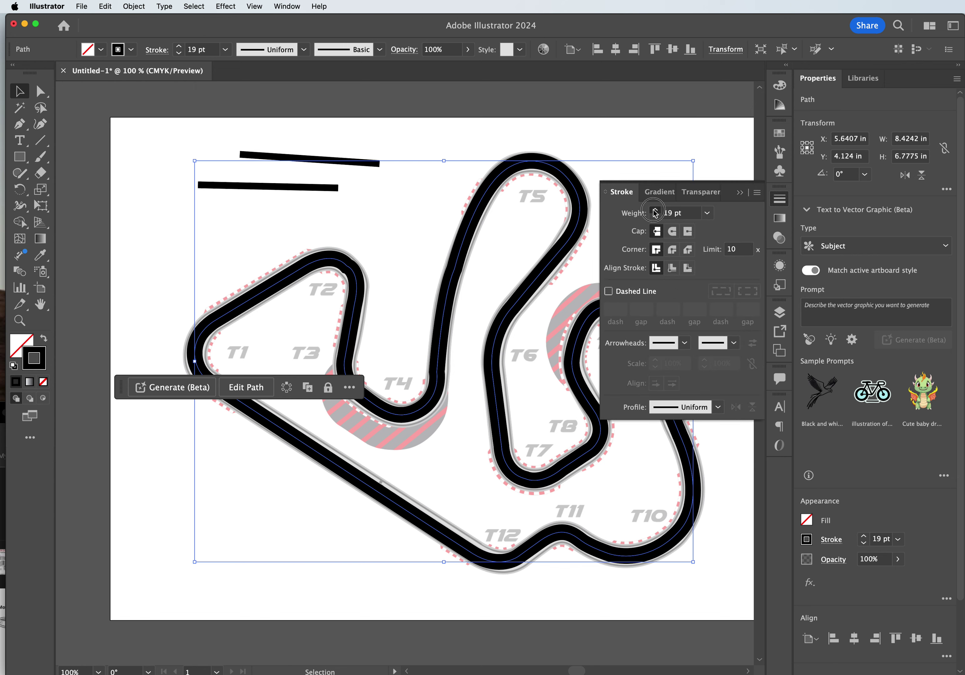
click(655, 211)
click(655, 211)
click(656, 211)
click(655, 211)
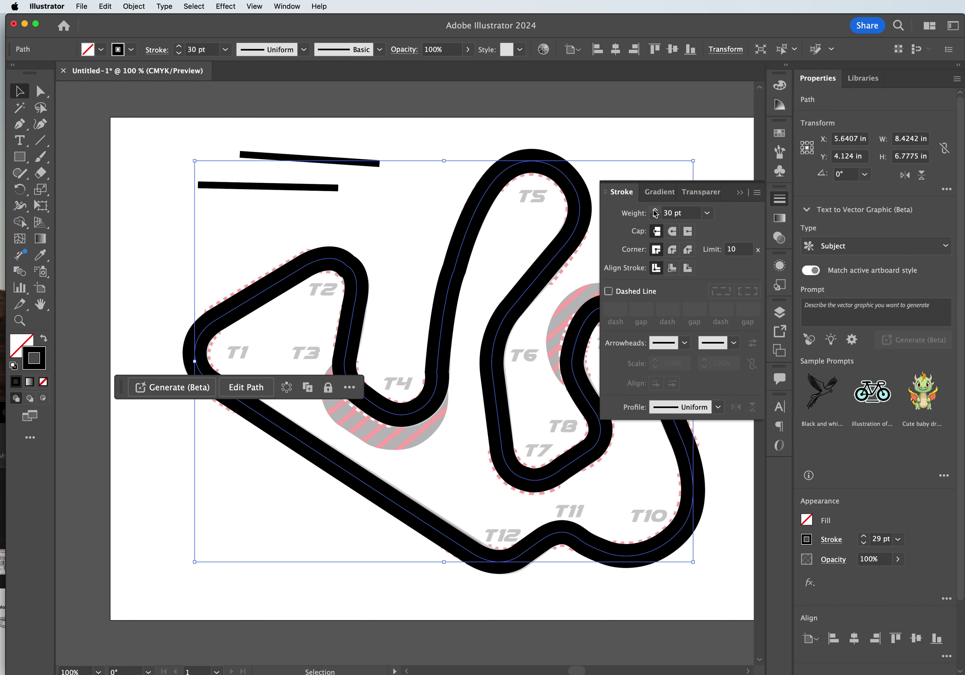
click(656, 211)
click(655, 211)
click(656, 211)
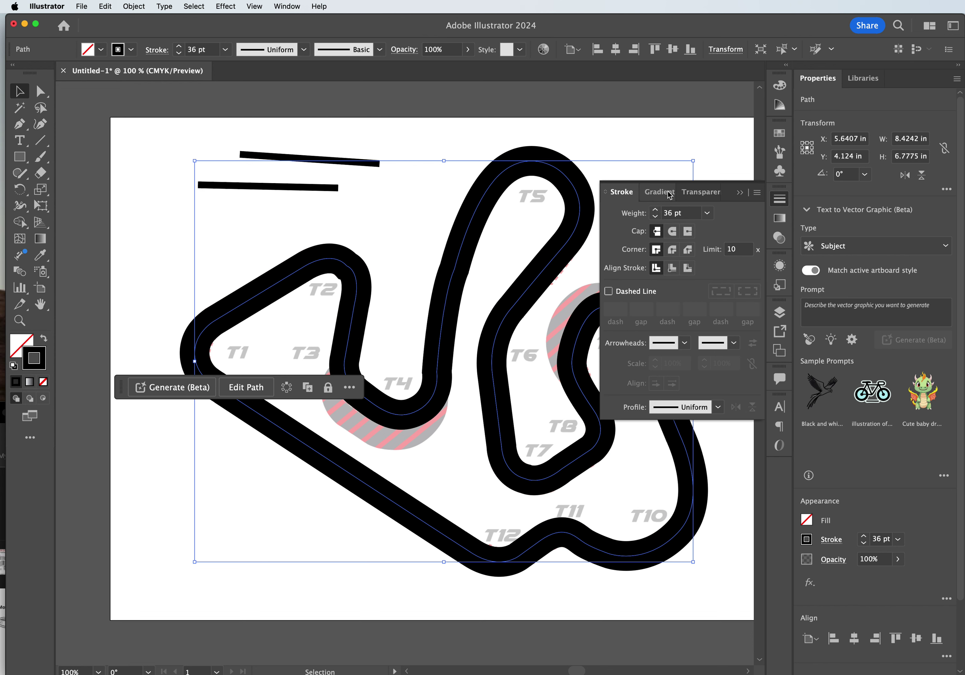
click(486, 112)
click(740, 193)
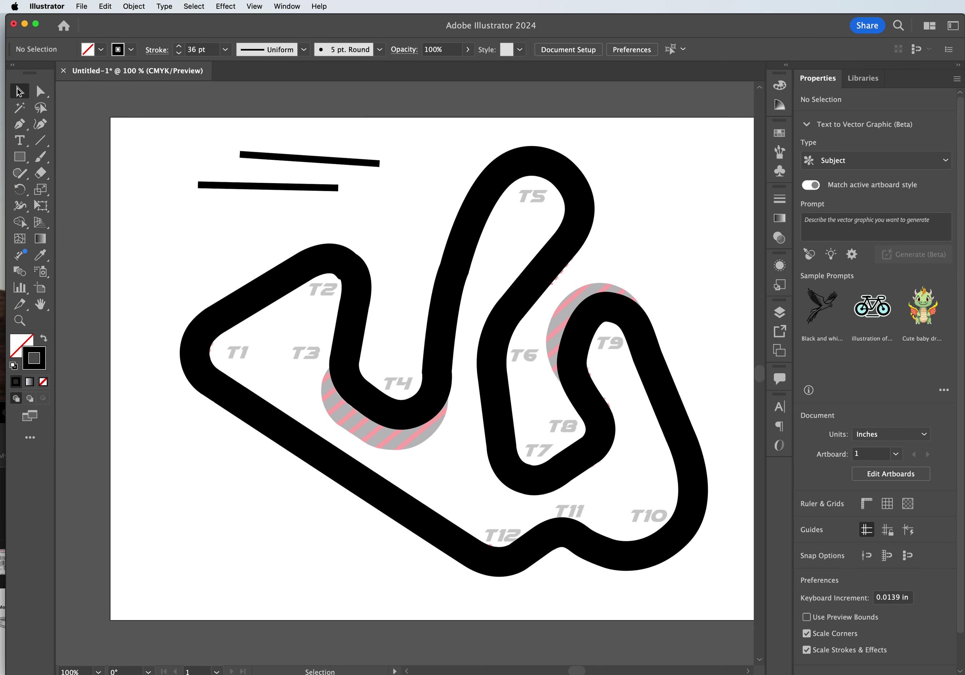
Try expanding the fill and stroke of the closed track path, and undo the expansion.
click(282, 286)
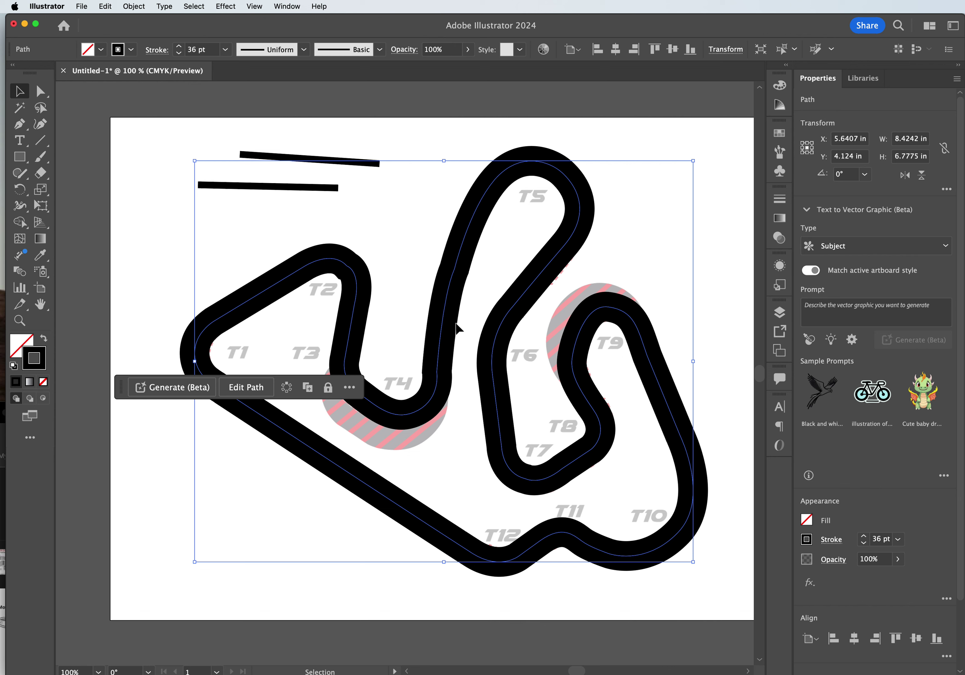
click(134, 6)
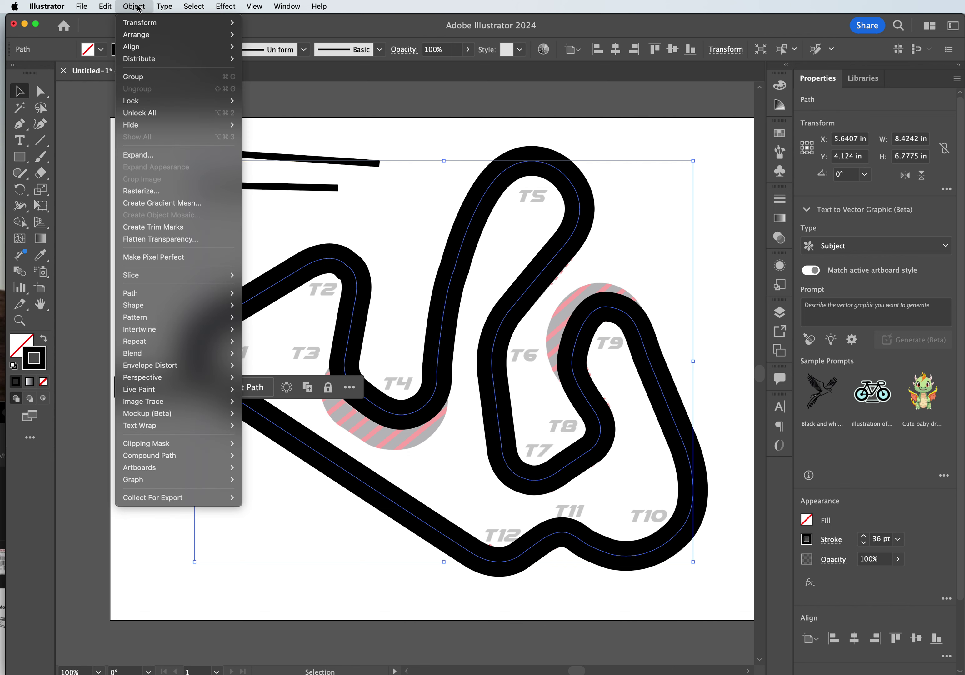
click(151, 156)
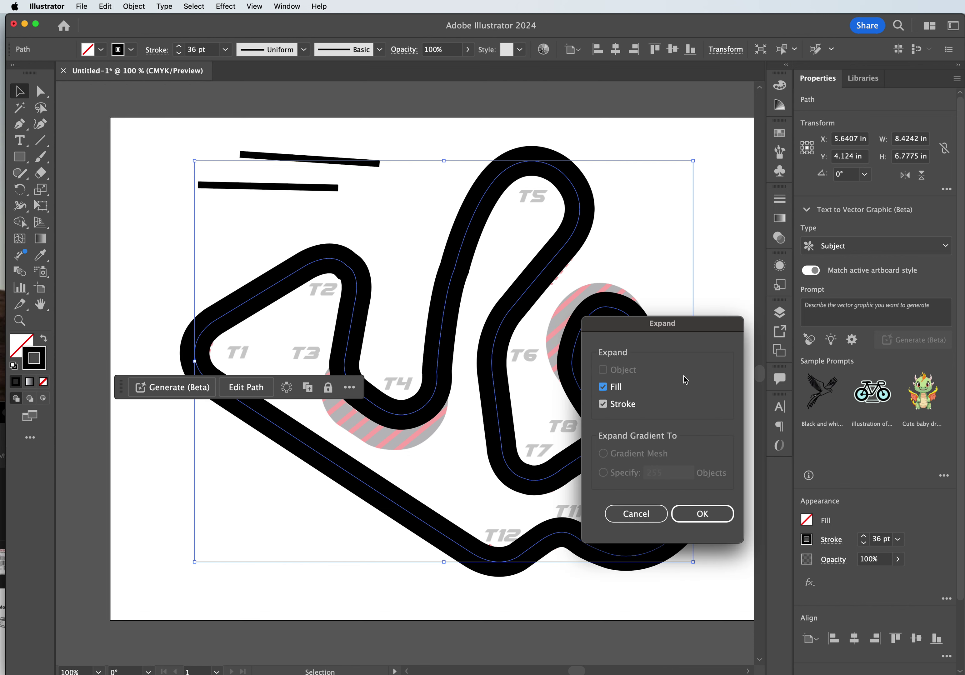
click(691, 523)
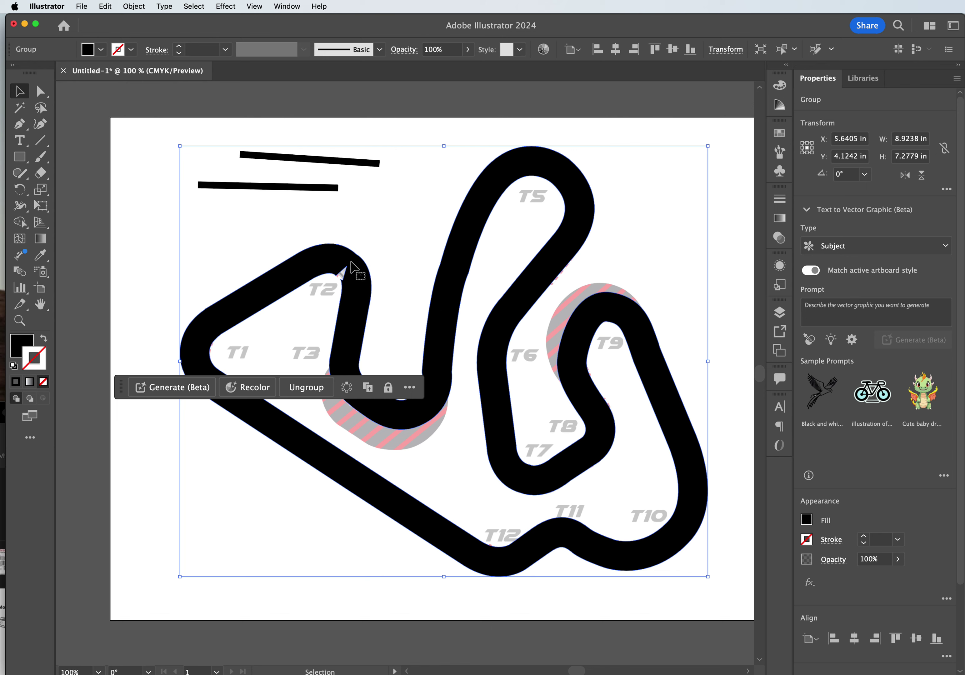
key(super+z)
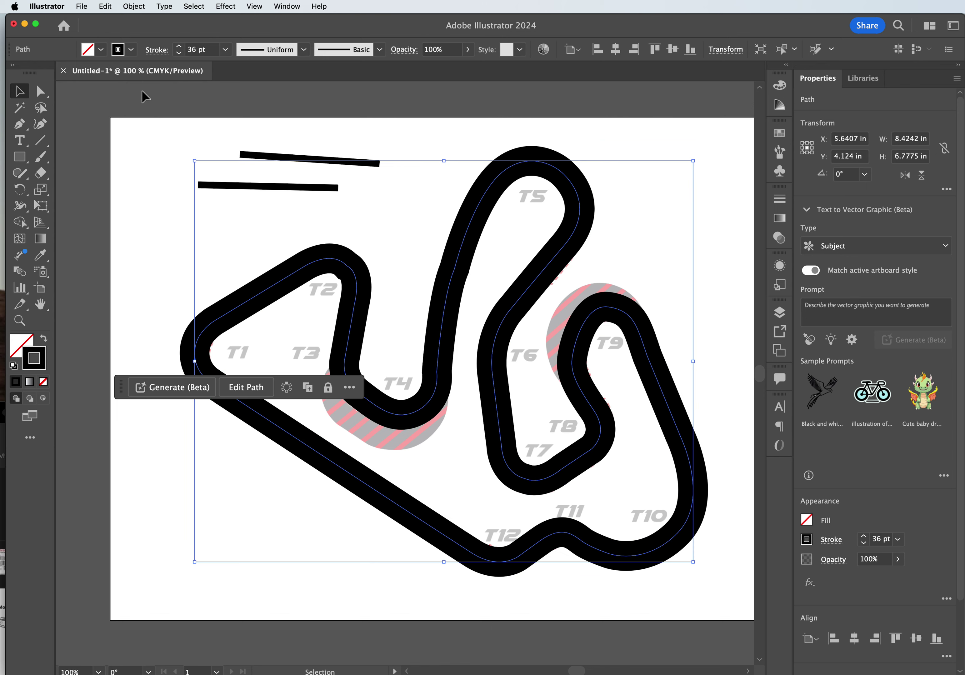
Smooth the track path's bend at turn T2 by adjusting the direction handles of its anchor points, and deselect it.
click(40, 91)
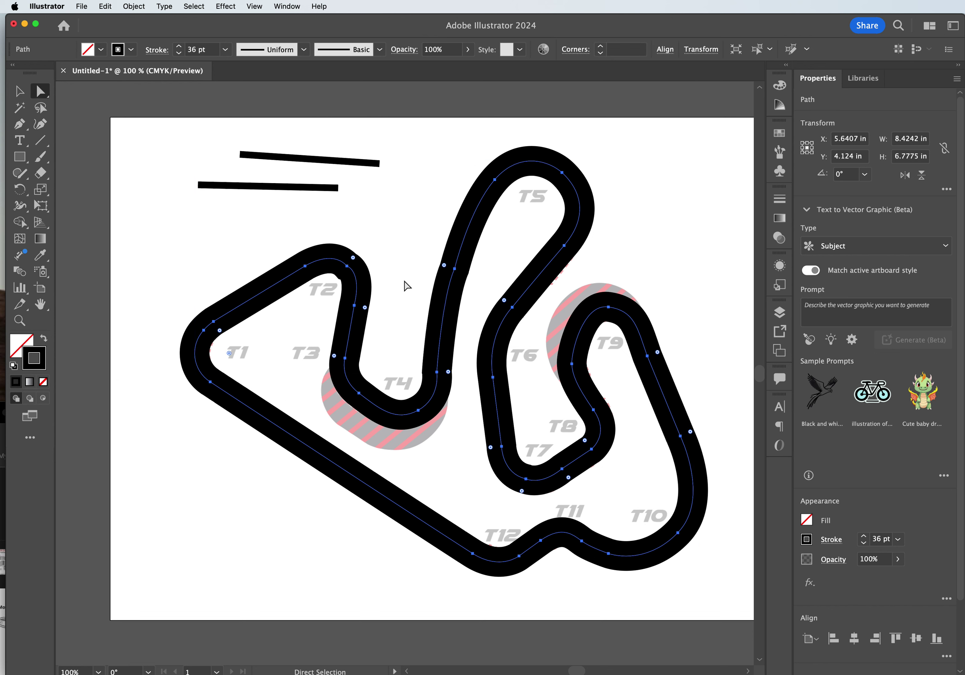
click(348, 266)
drag(355, 263, 366, 241)
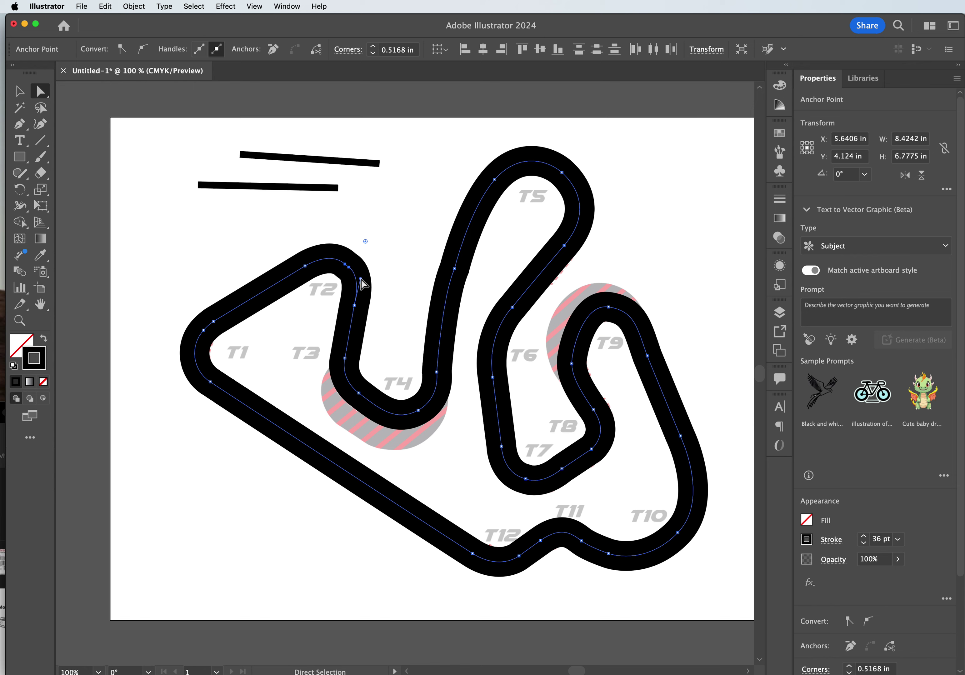
drag(361, 279, 357, 286)
click(346, 266)
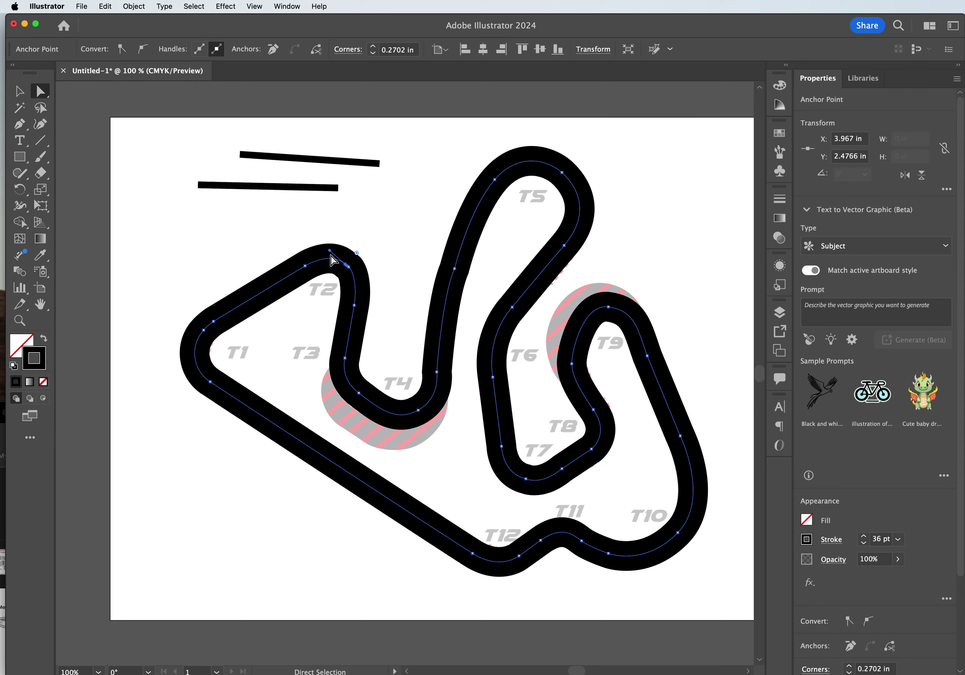
drag(330, 253, 324, 251)
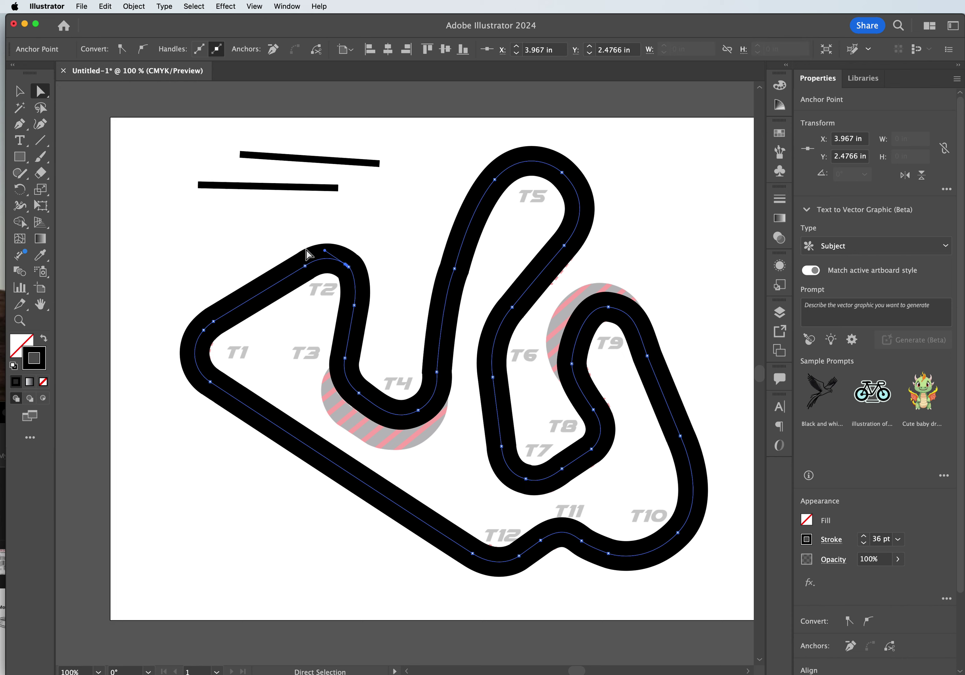
click(305, 268)
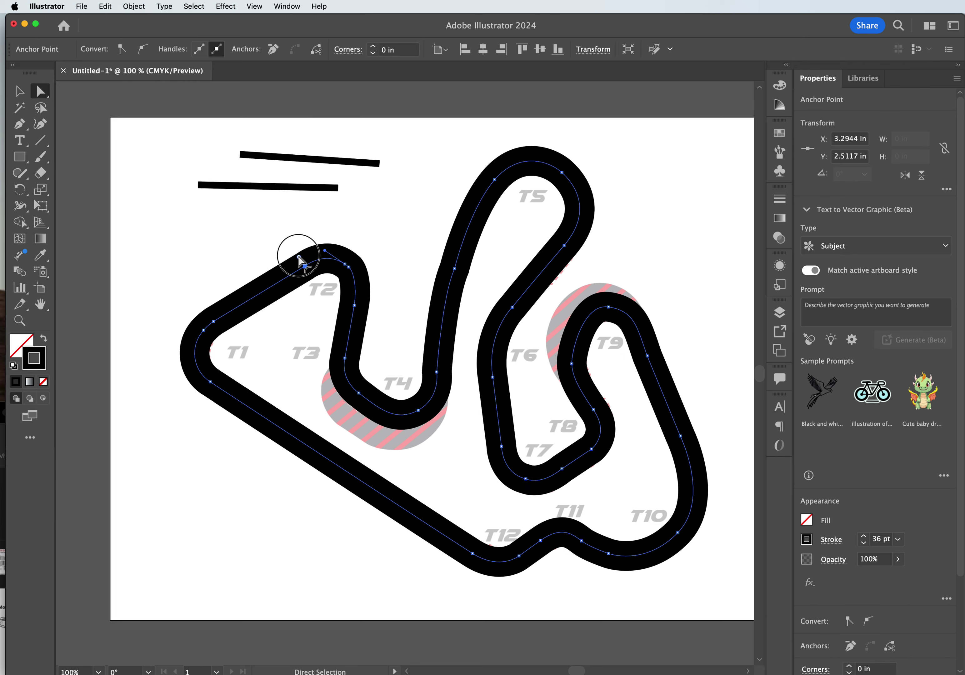
drag(299, 260, 167, 139)
click(19, 91)
click(164, 153)
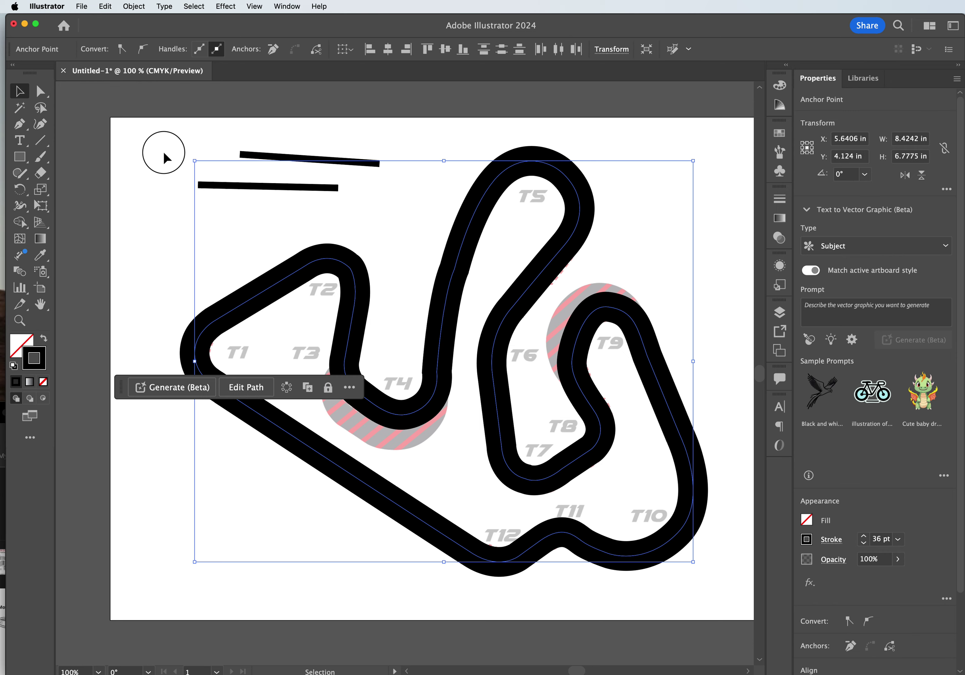
Expand the fill and stroke of the corrected track path.
click(356, 297)
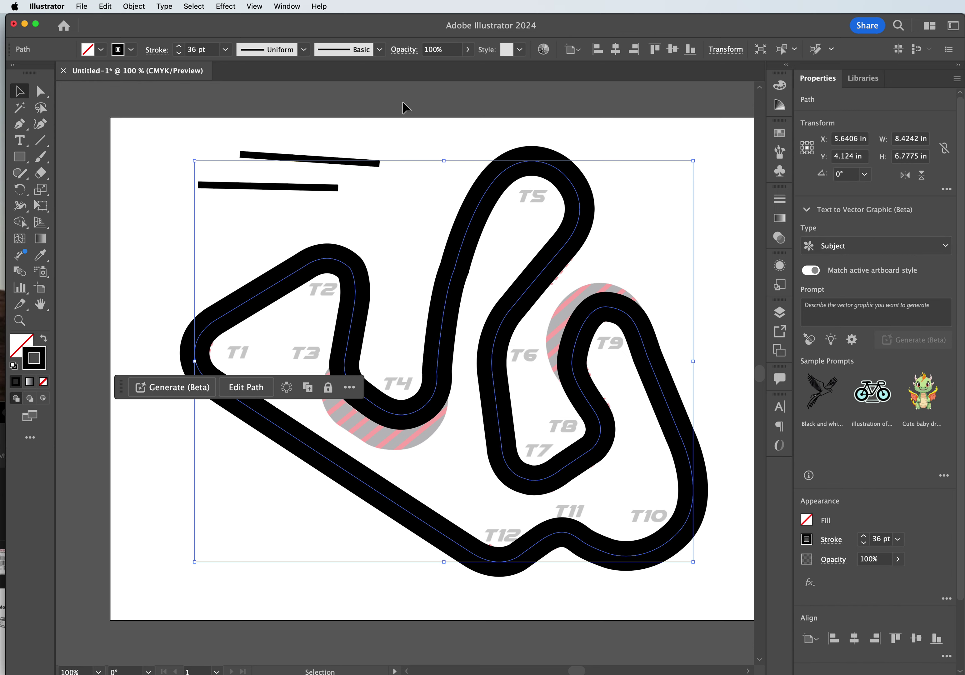
click(134, 6)
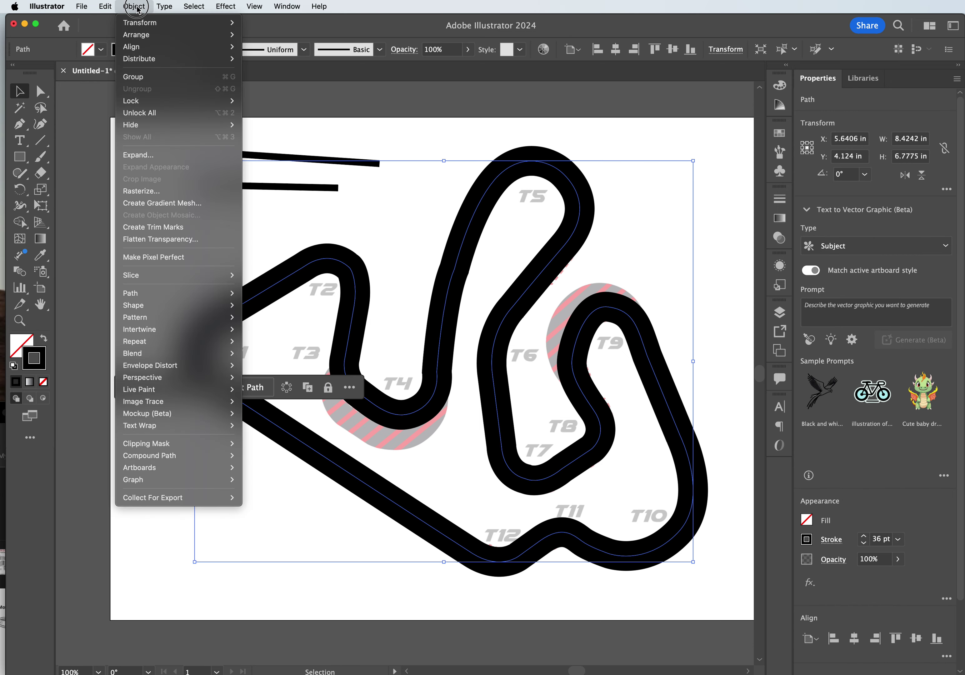
click(165, 157)
click(701, 513)
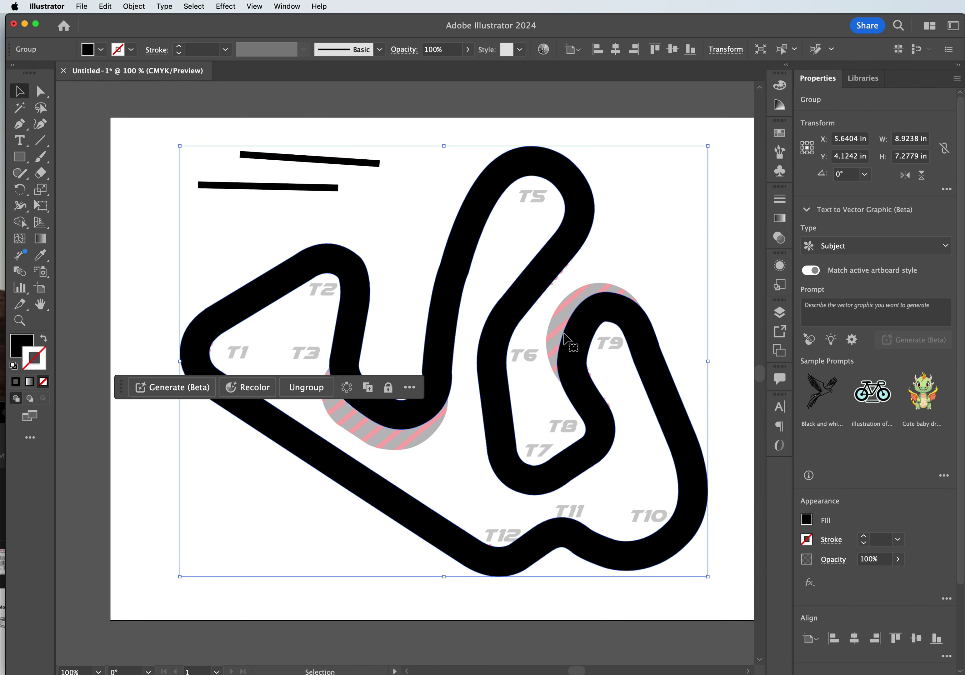
Start a curved Pen path just inside the track's outer edge, from the straight before turn T5 over the top of that turn.
click(20, 320)
click(507, 312)
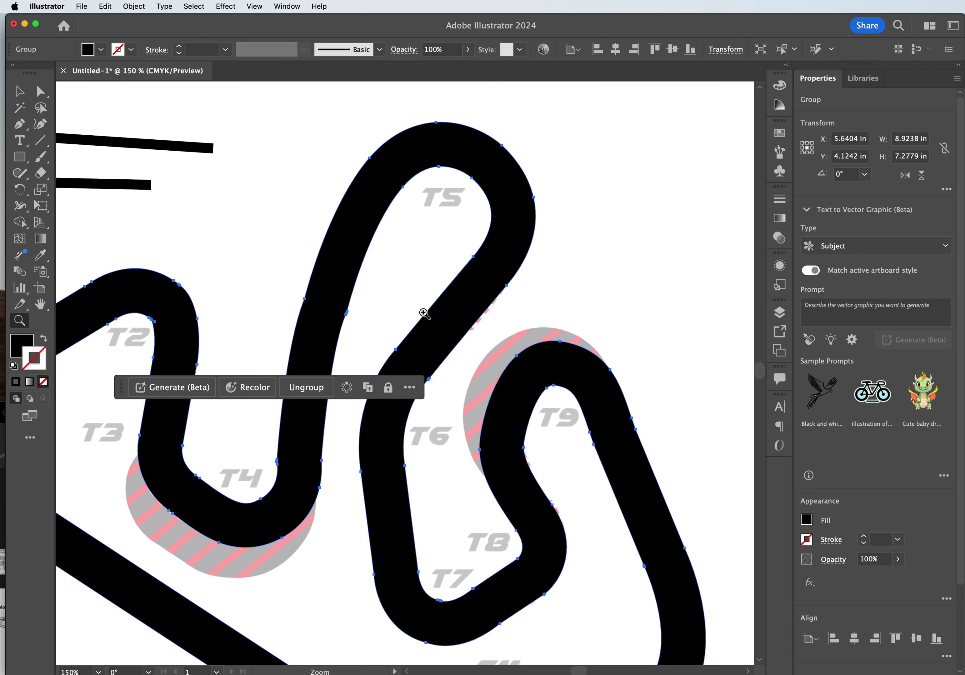
click(453, 308)
scroll(368, 301, down, 4)
scroll(367, 299, up, 2)
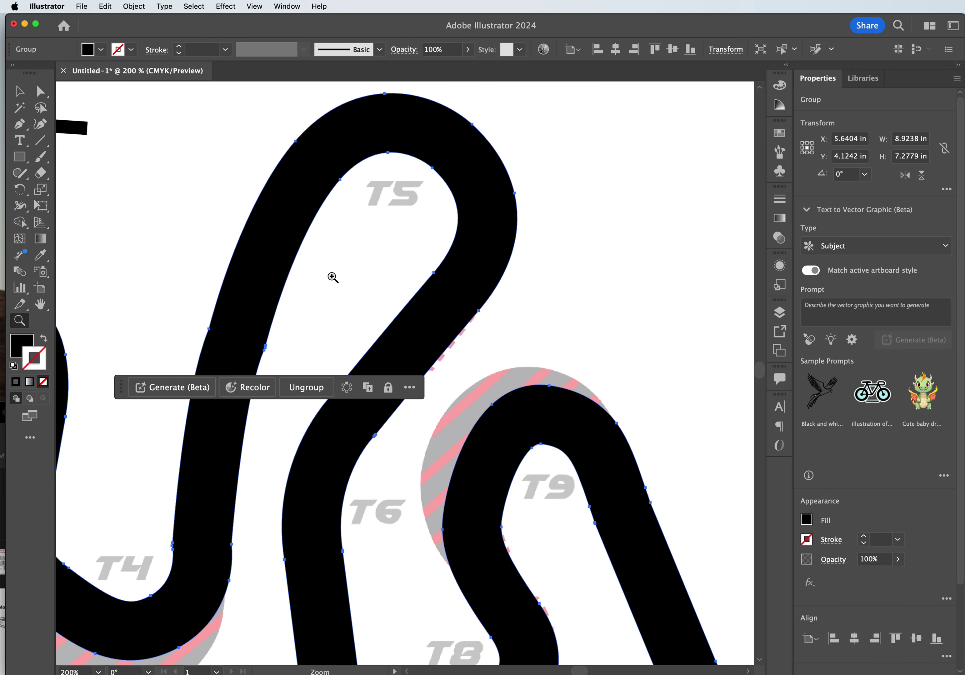
click(20, 123)
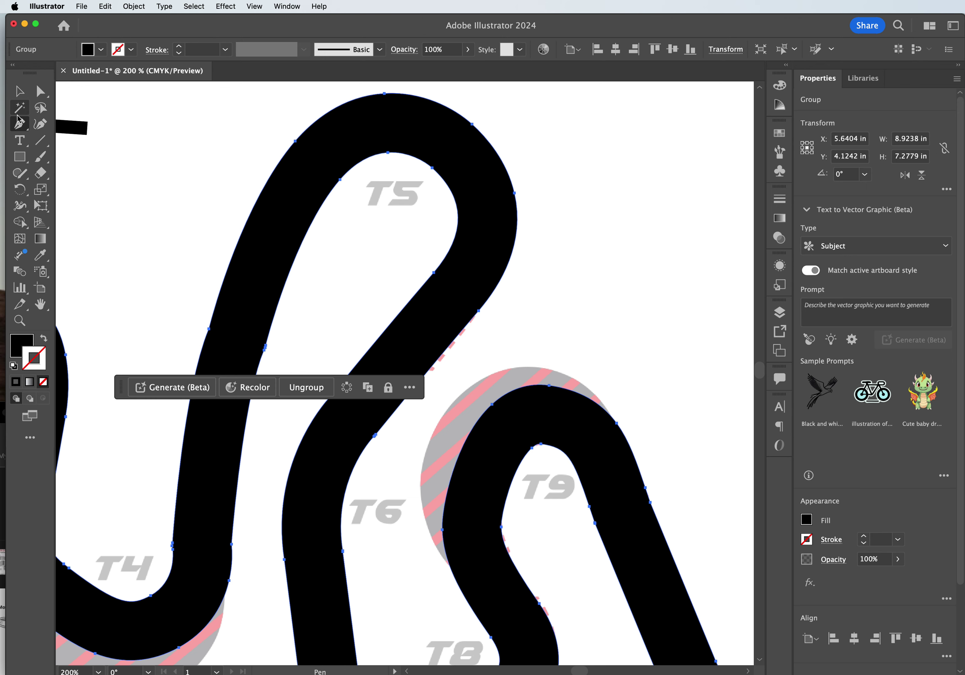
click(205, 368)
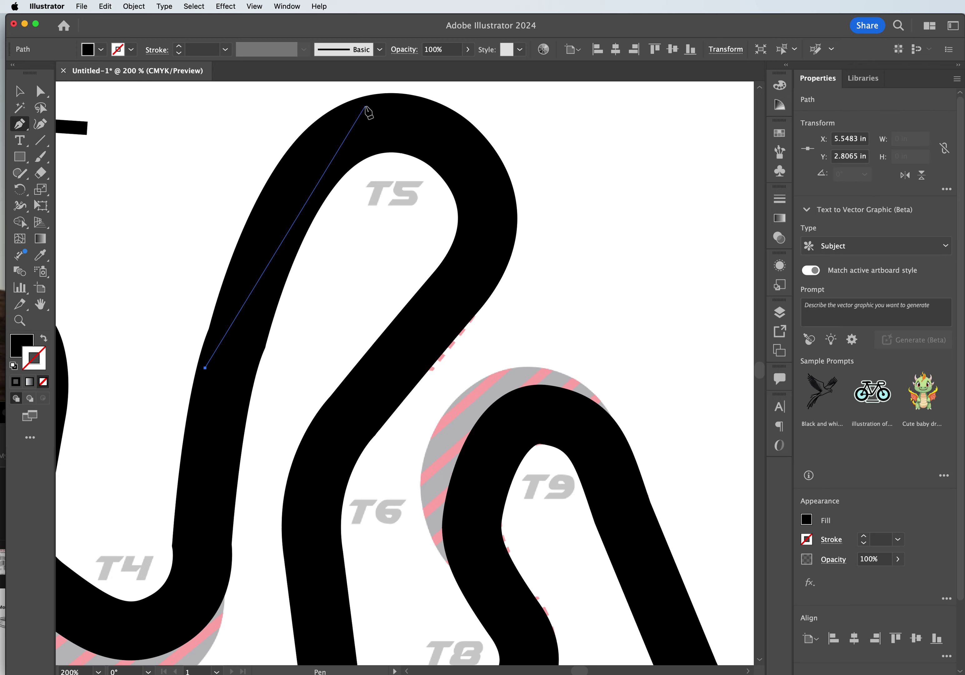
drag(363, 104, 461, 304)
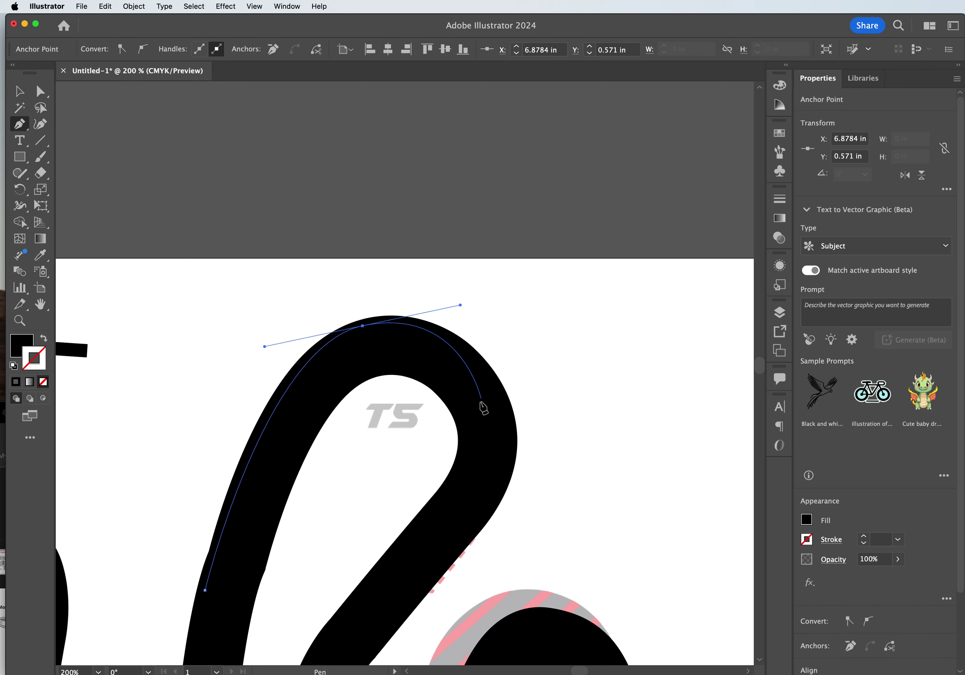
click(501, 403)
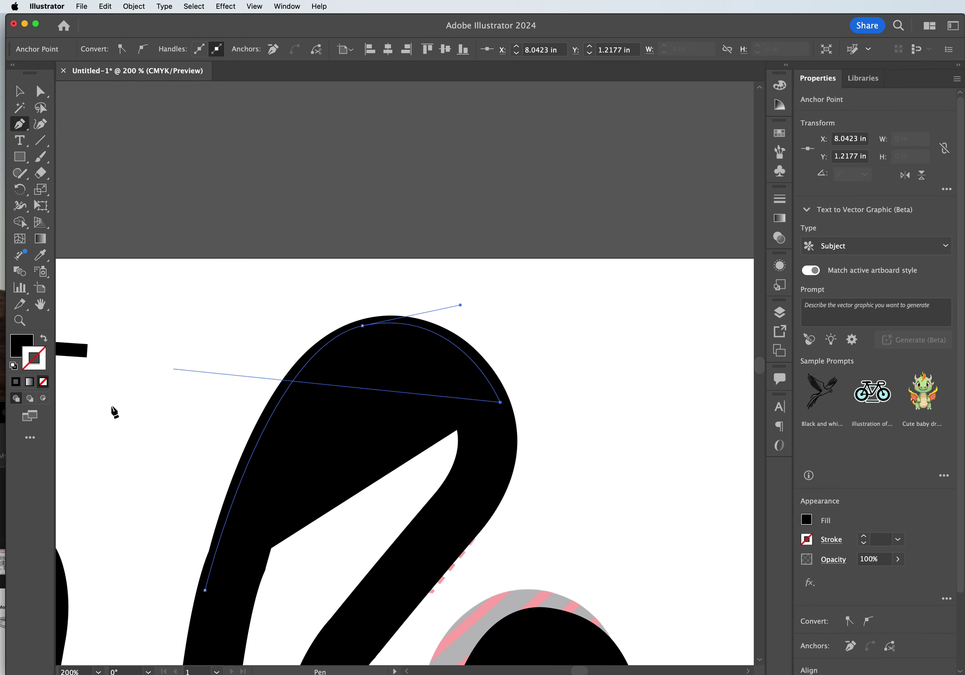
Swap the new path's fill and stroke so it has no fill, and colour its 1 pt stroke red.
click(43, 338)
click(38, 362)
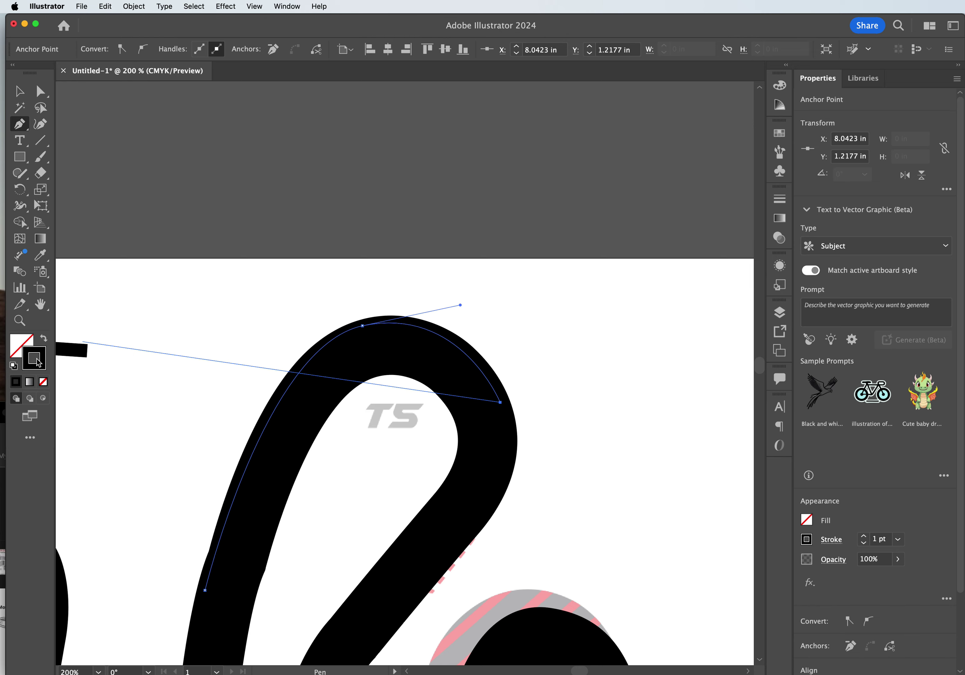
click(782, 138)
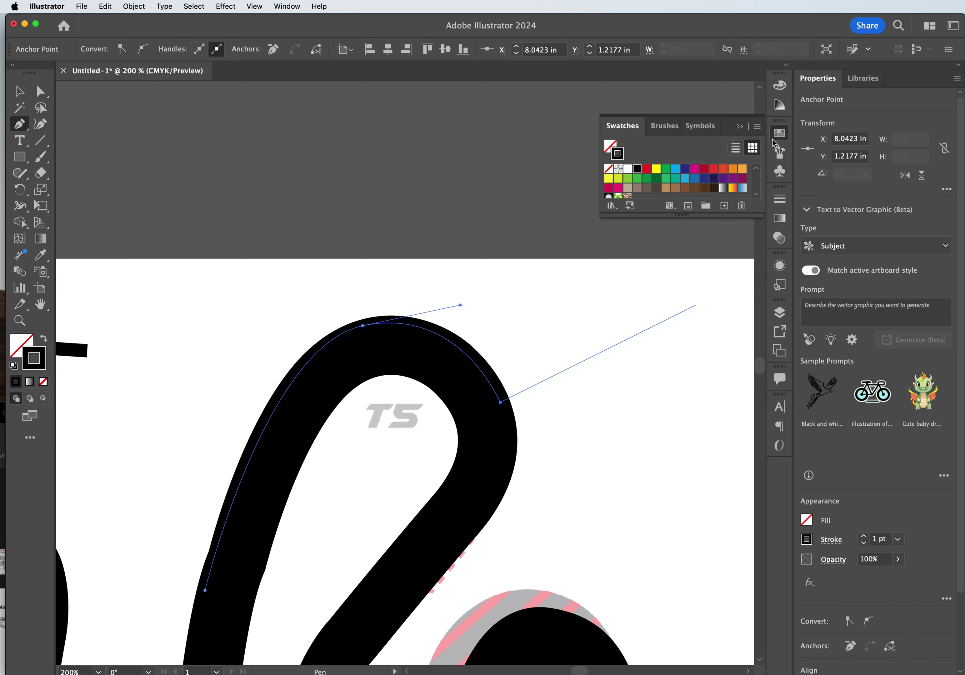
click(647, 170)
Continue the red path around the exit of turn T5 and straight along the track's edge to the start of turn T6.
scroll(534, 301, down, 2)
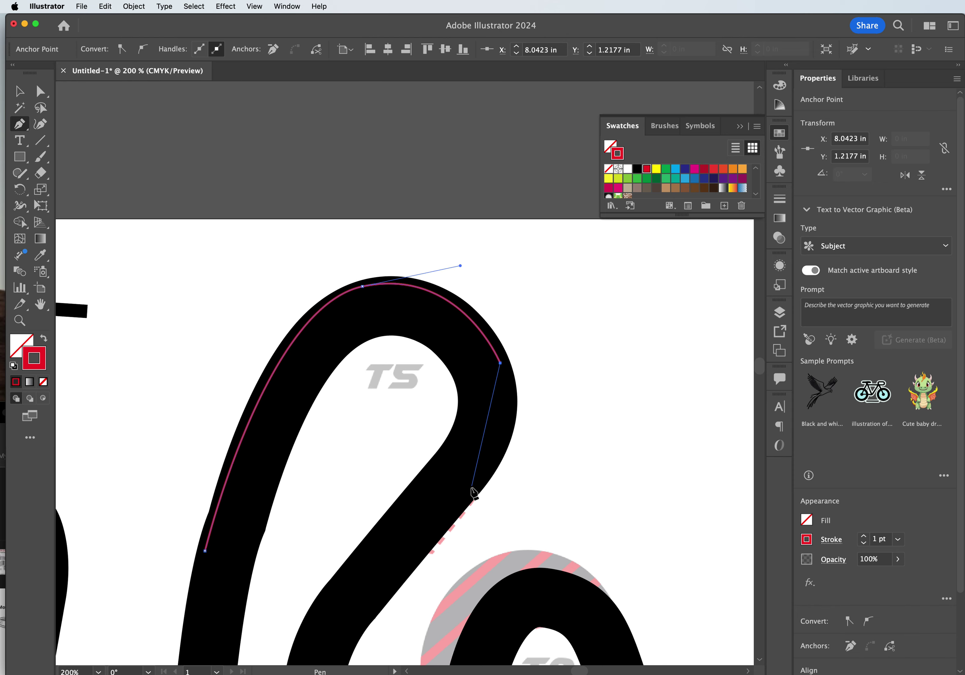
drag(471, 488, 446, 518)
drag(428, 531, 419, 543)
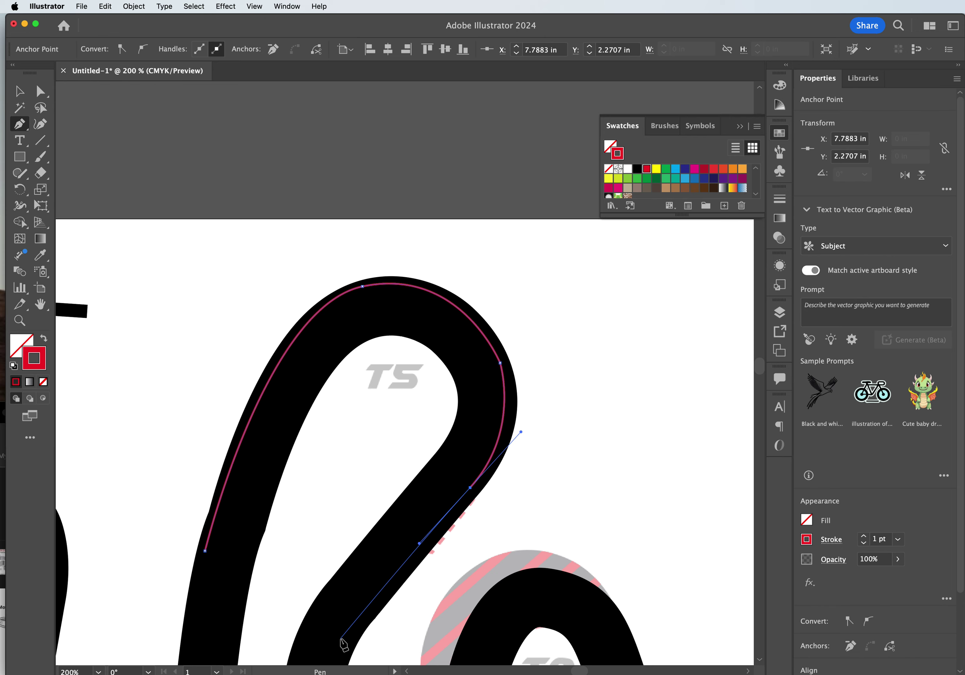
scroll(356, 640, up, 3)
scroll(355, 643, down, 8)
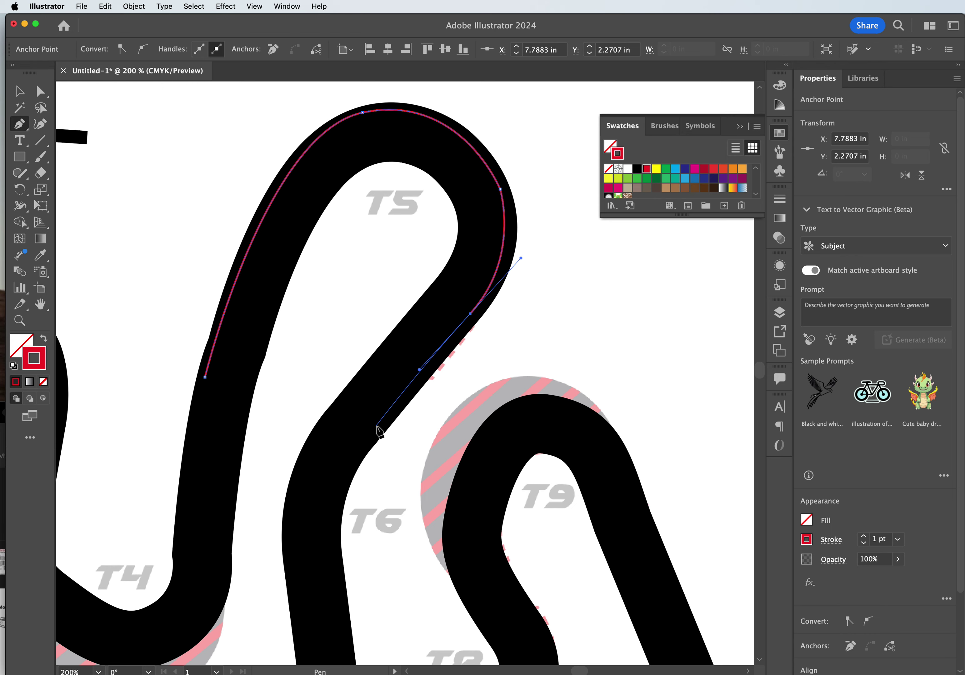
scroll(380, 432, up, 2)
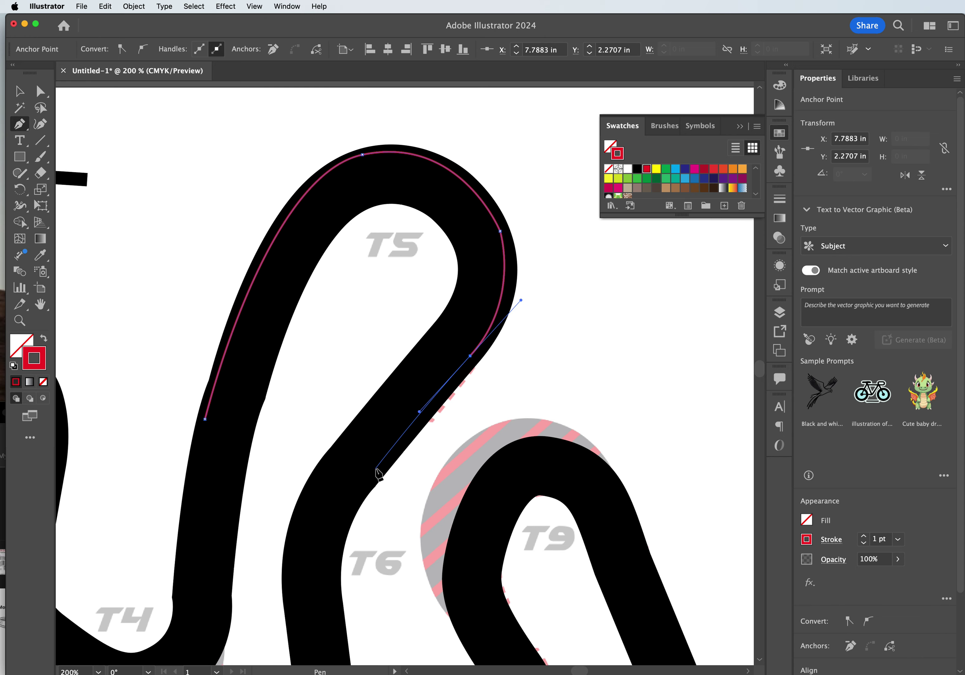
scroll(378, 474, up, 1)
click(375, 473)
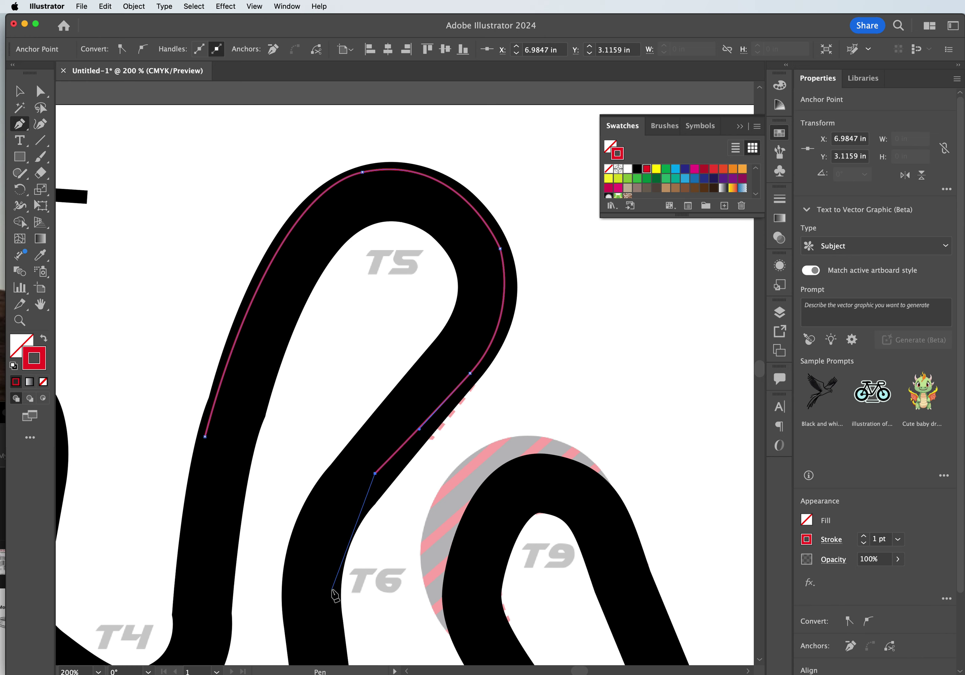
key(cmd+z)
click(367, 494)
Curve the red path through turn T6, run it straight towards turn T7, and end and deselect the open path.
scroll(351, 576, down, 5)
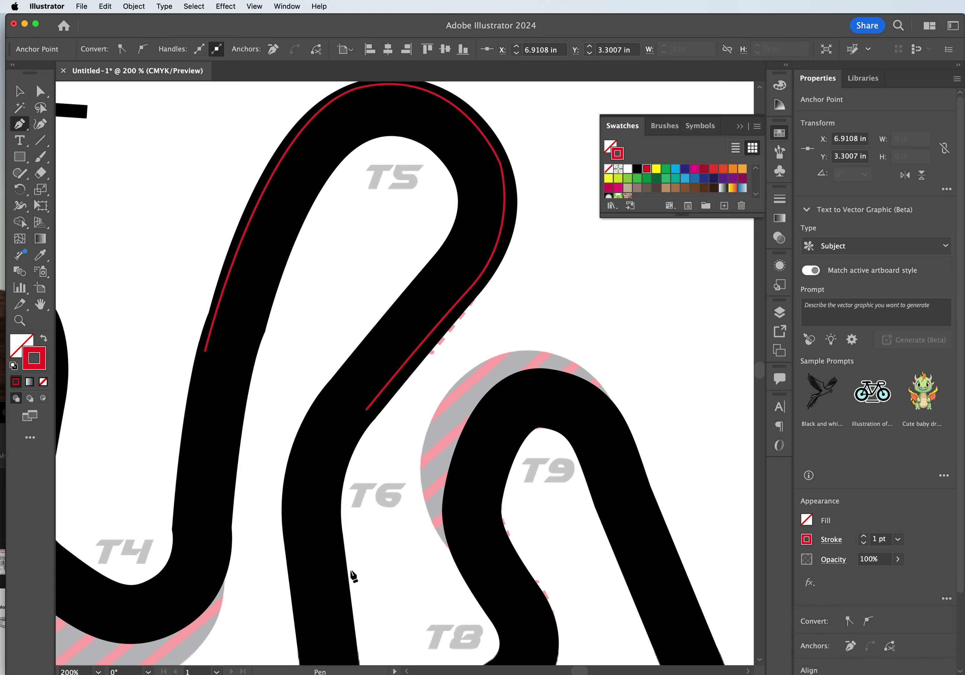
mouse_move(335, 533)
mouse_down()
mouse_move(361, 610)
mouse_move(356, 629)
mouse_move(347, 612)
mouse_move(355, 617)
mouse_move(348, 625)
mouse_move(361, 609)
mouse_move(339, 540)
mouse_up()
scroll(349, 628, down, 4)
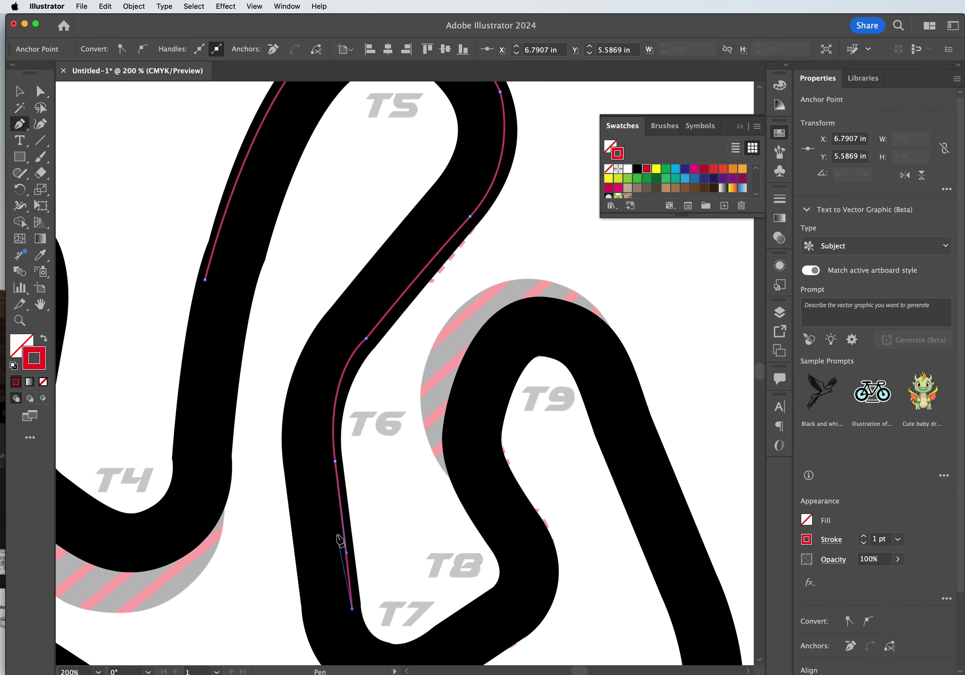
scroll(302, 512, up, 6)
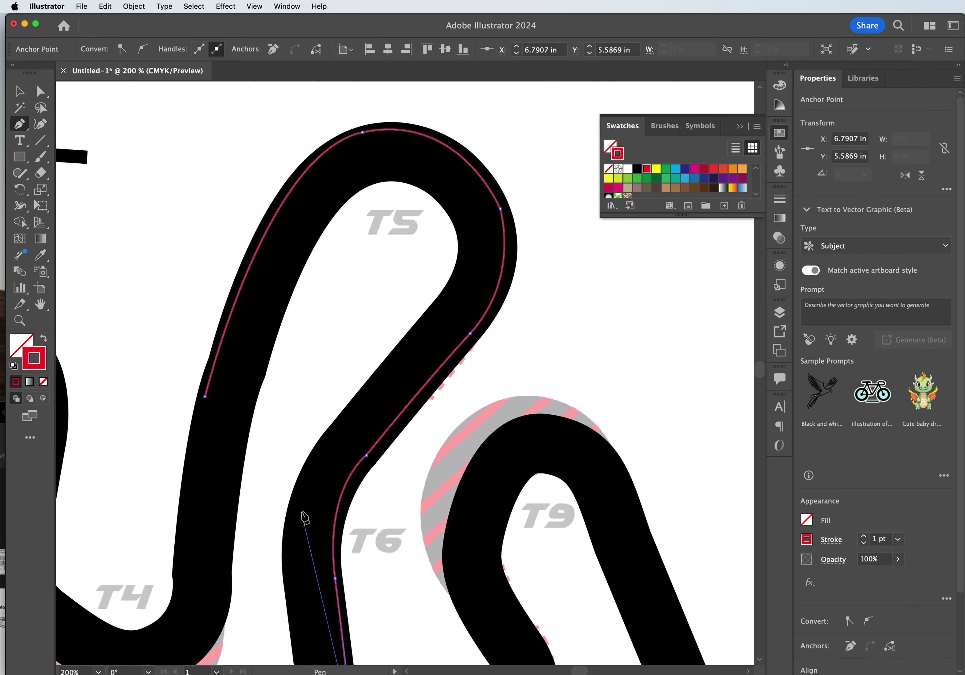
key(Escape)
click(19, 90)
click(554, 148)
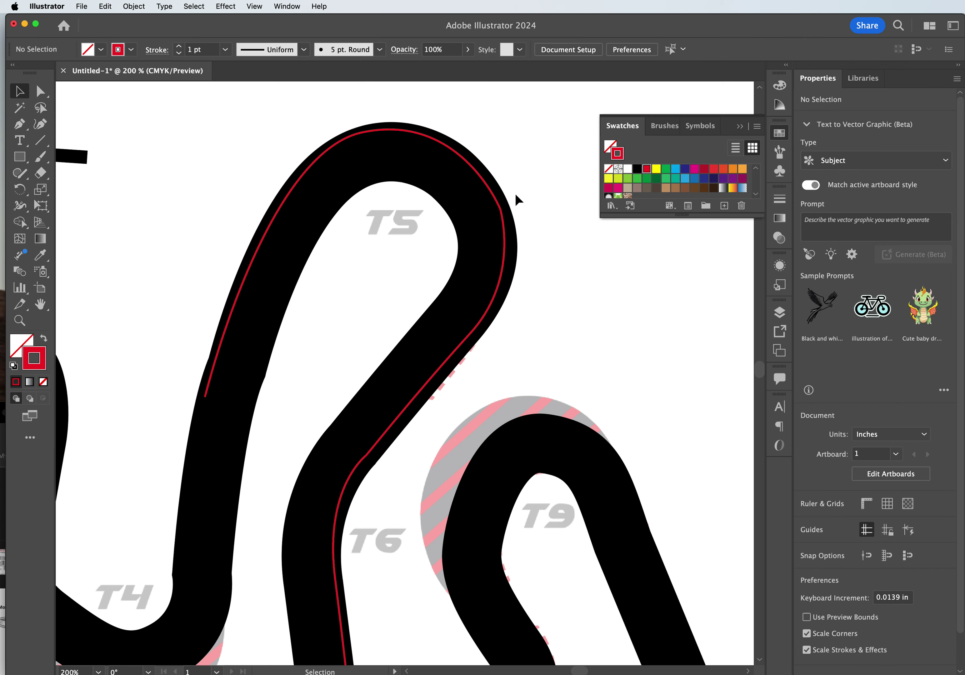
Smooth the red path with the Smooth tool at the entry to turn T6 and on the outer side of turn T5, and deselect it.
click(409, 406)
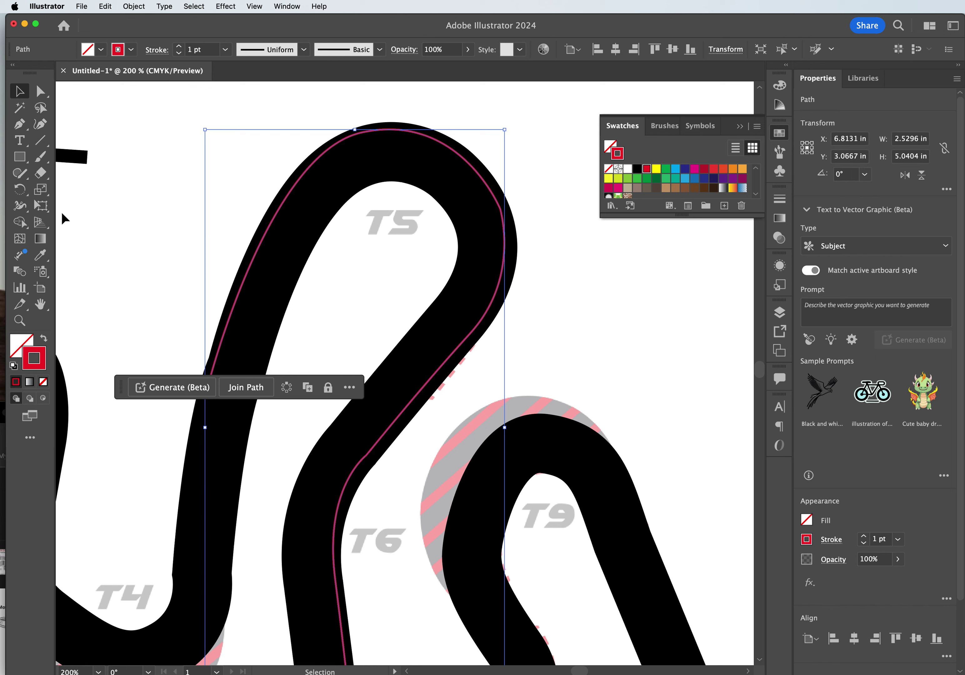
click(25, 175)
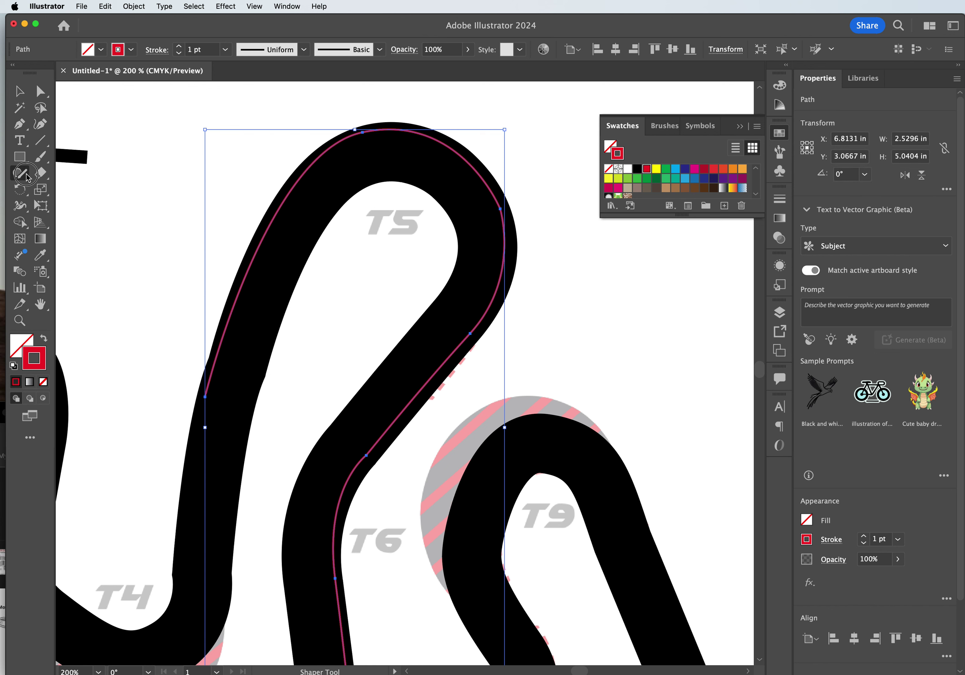
click(25, 175)
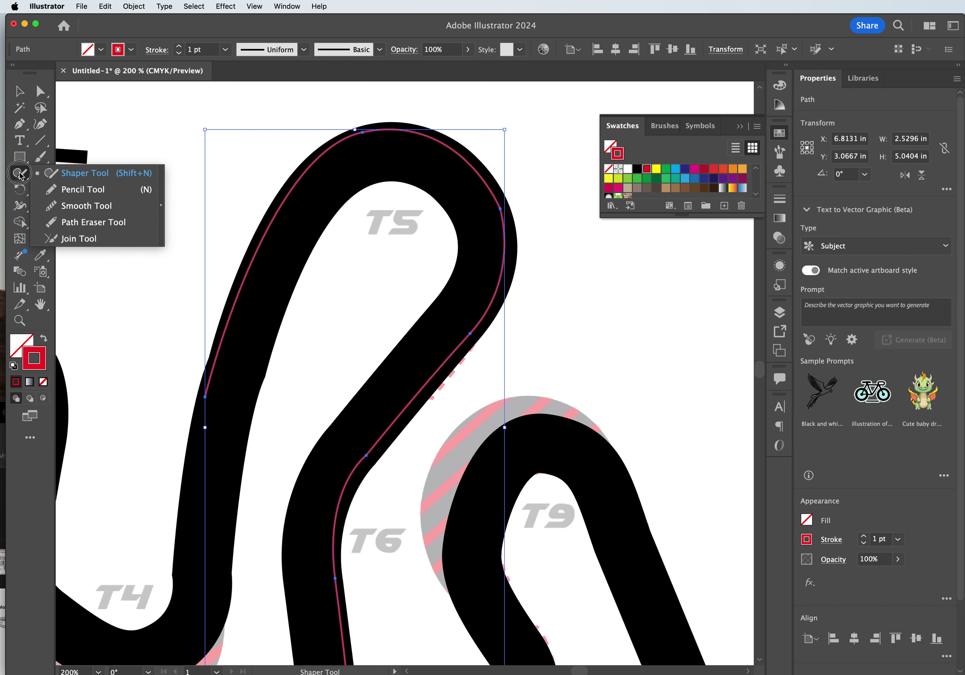
click(87, 206)
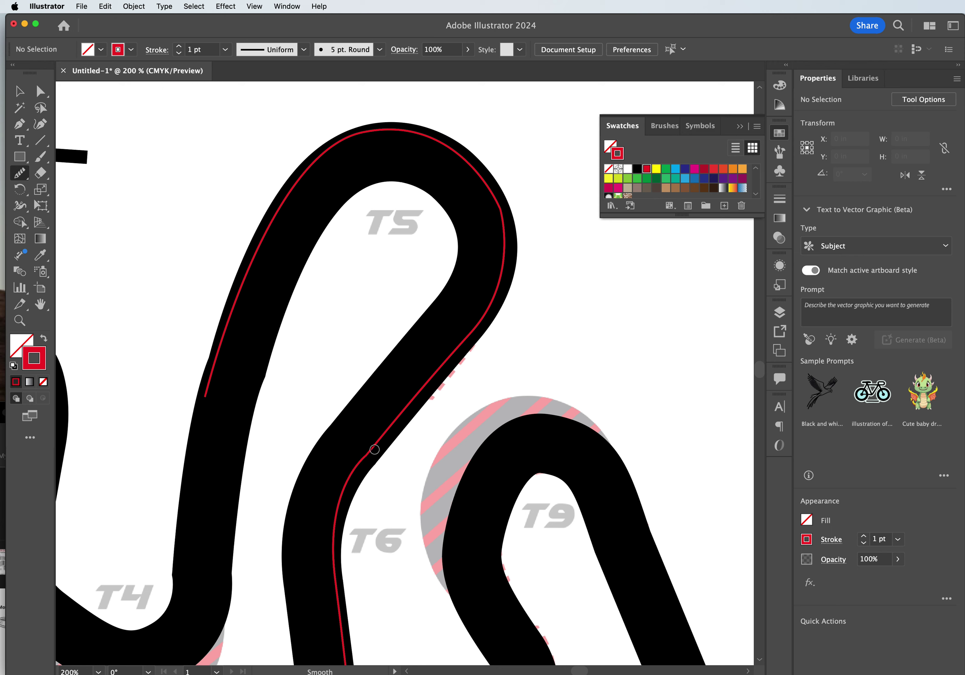
click(19, 91)
click(371, 456)
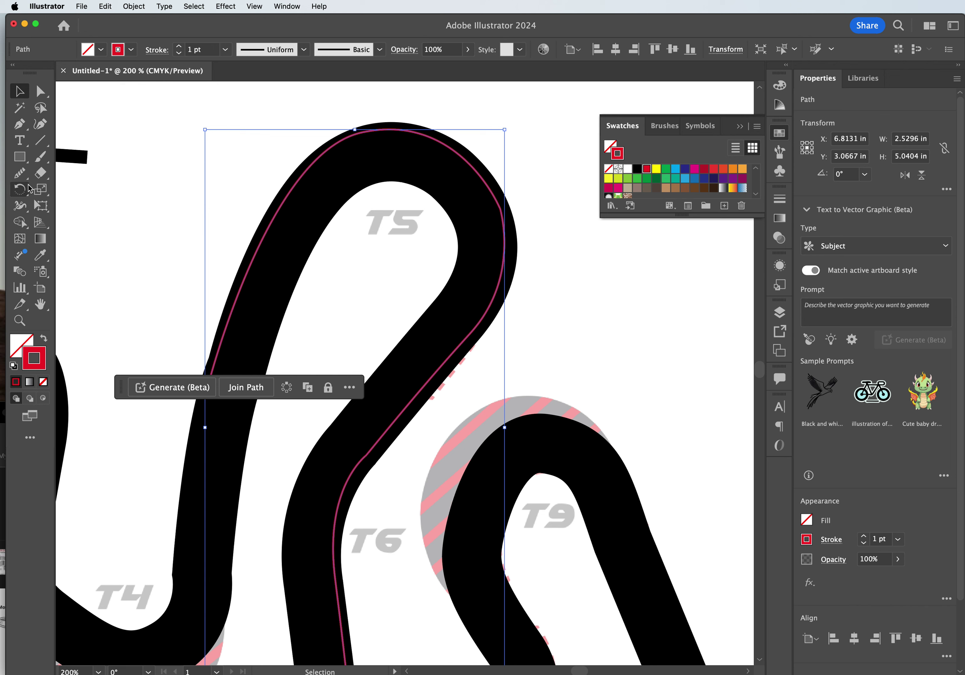
click(20, 174)
drag(373, 447, 343, 482)
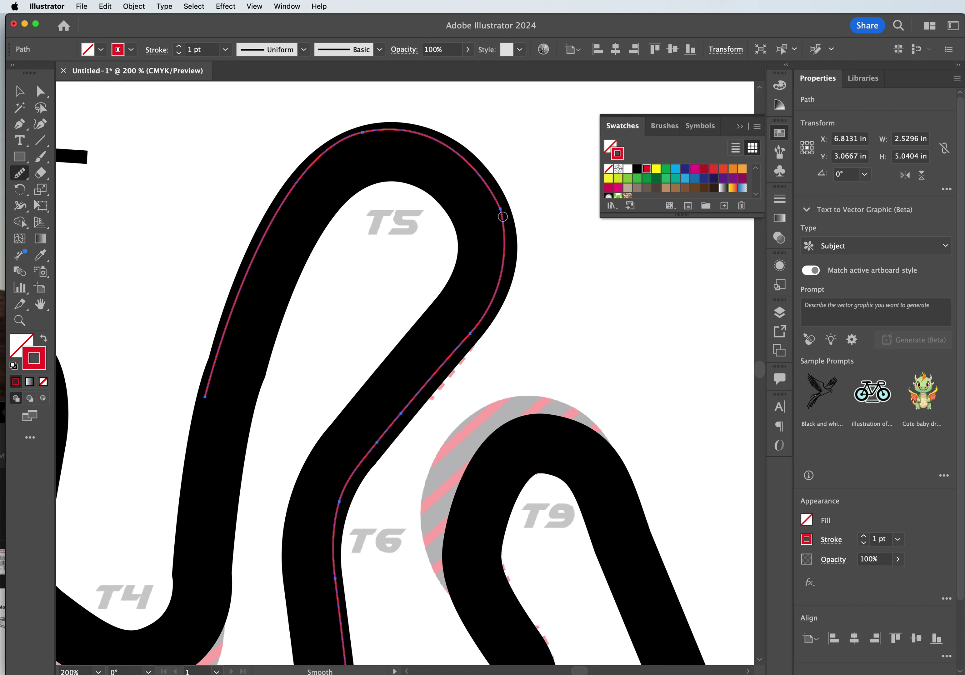
mouse_move(497, 202)
mouse_down()
mouse_move(509, 259)
mouse_move(497, 199)
mouse_up()
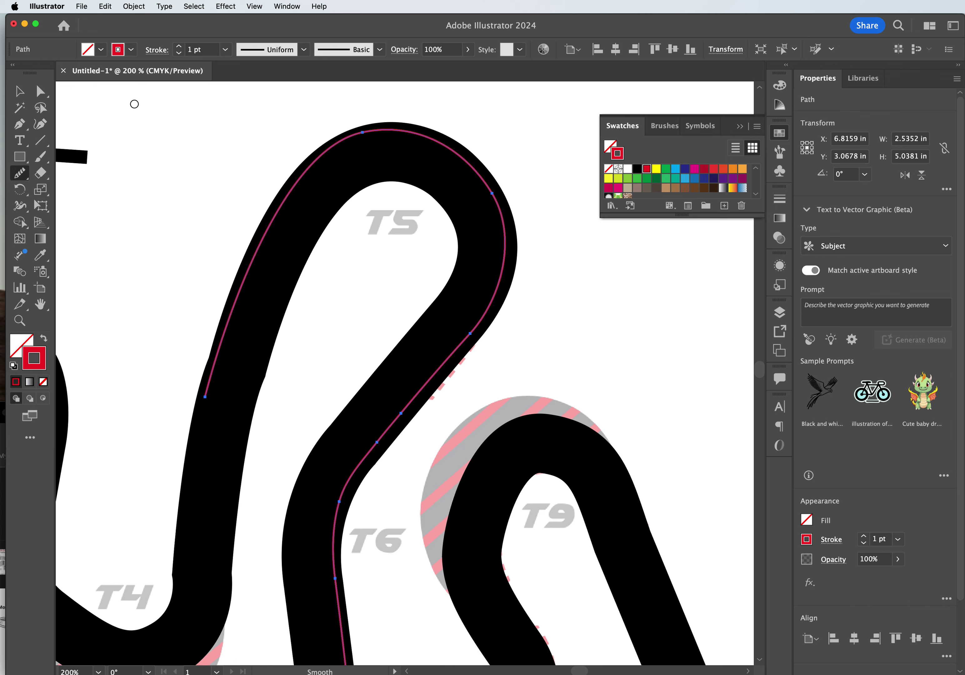
key(v)
click(273, 178)
Increase the red path's stroke weight to 3 pt and deselect it to check the line along the track.
scroll(273, 179, down, 2)
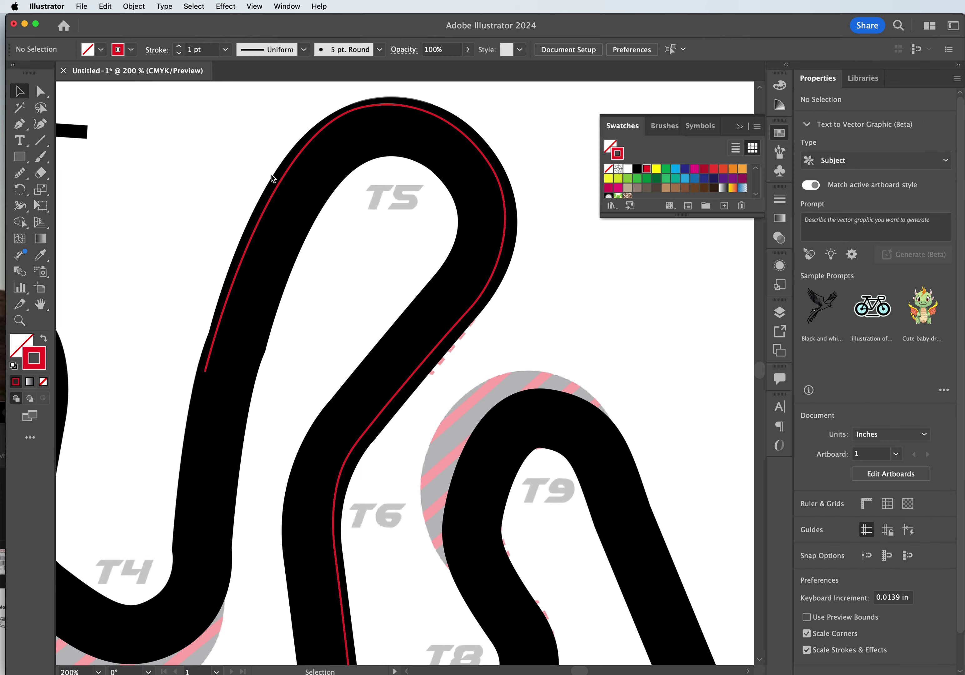
scroll(272, 177, down, 1)
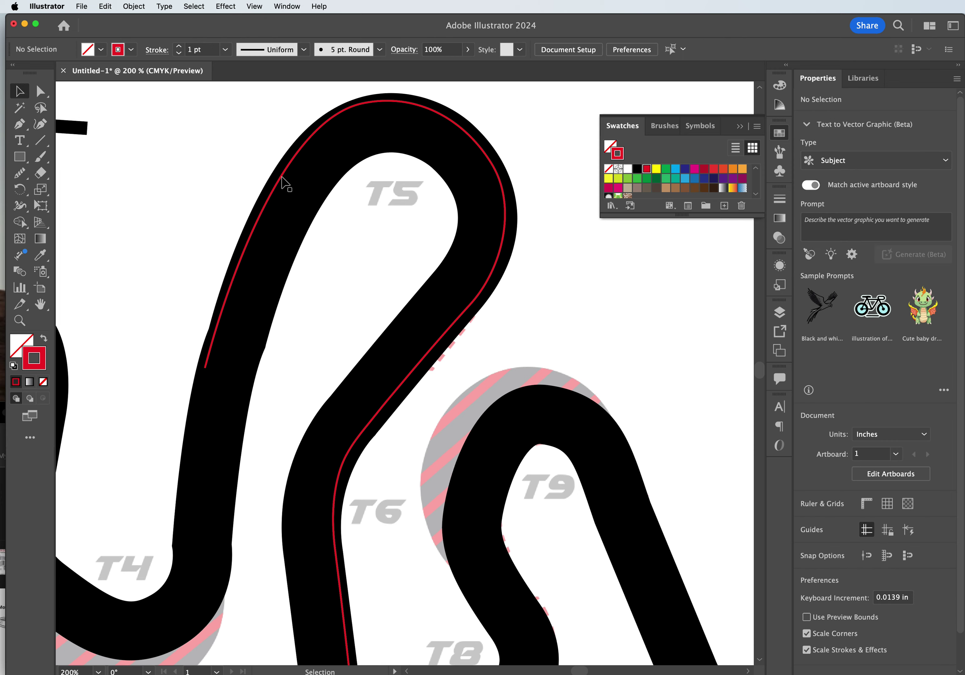
click(282, 179)
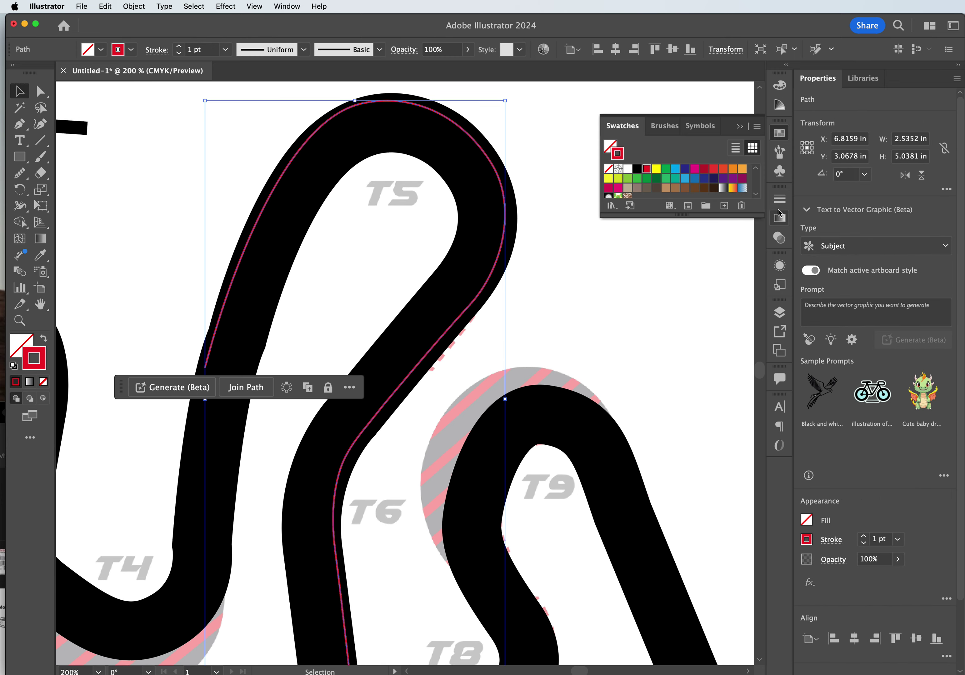
click(780, 198)
click(658, 211)
click(656, 210)
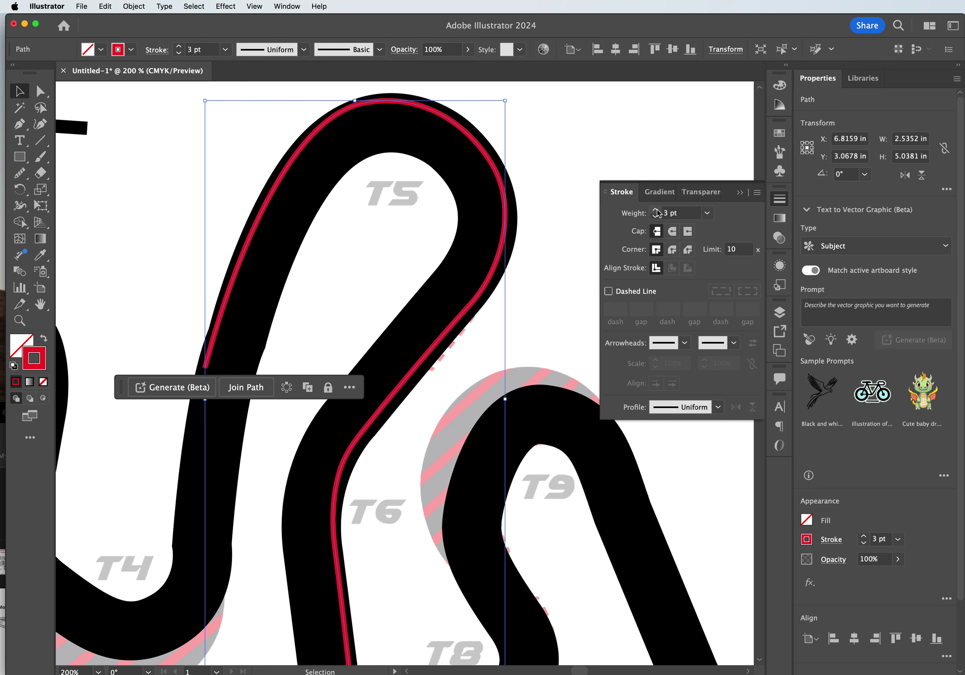
click(534, 171)
scroll(535, 177, down, 3)
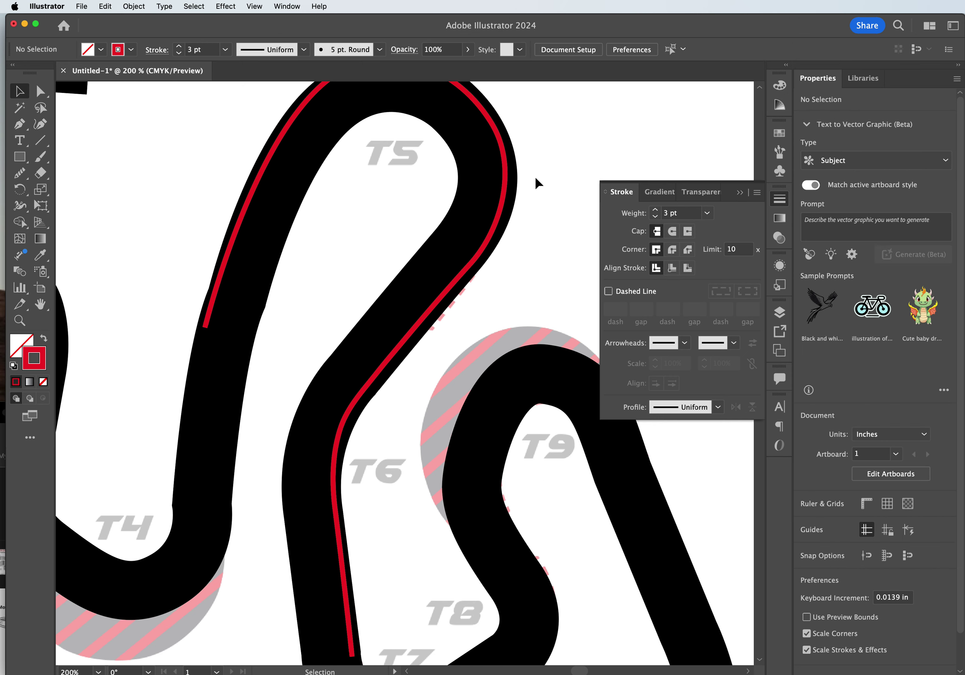
scroll(535, 178, up, 3)
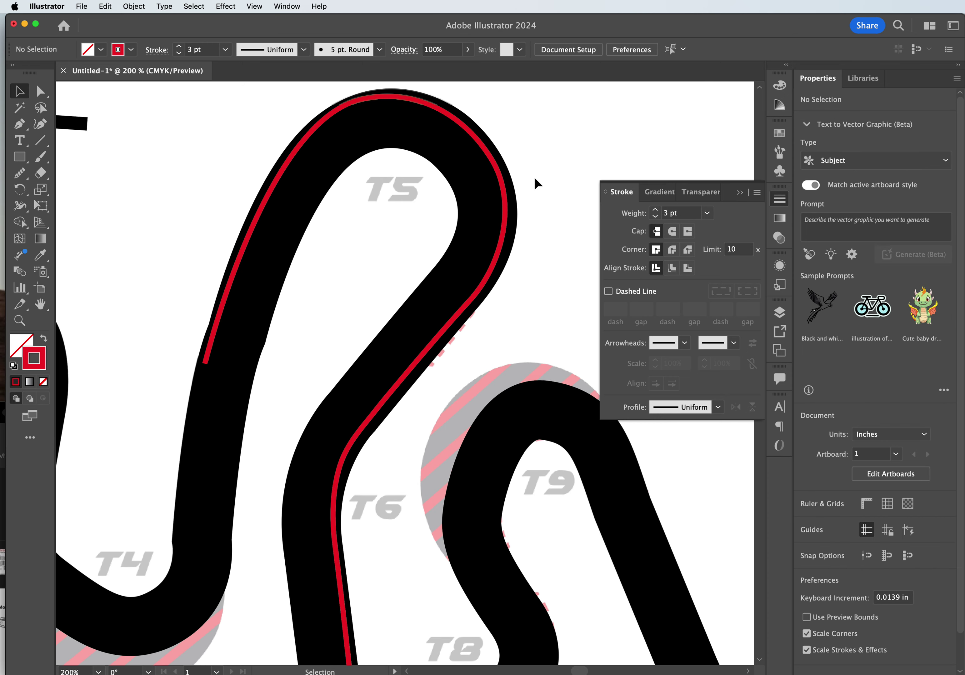
Start an Offset Path on the red line, trying Round joins and settling on Bevel.
click(492, 165)
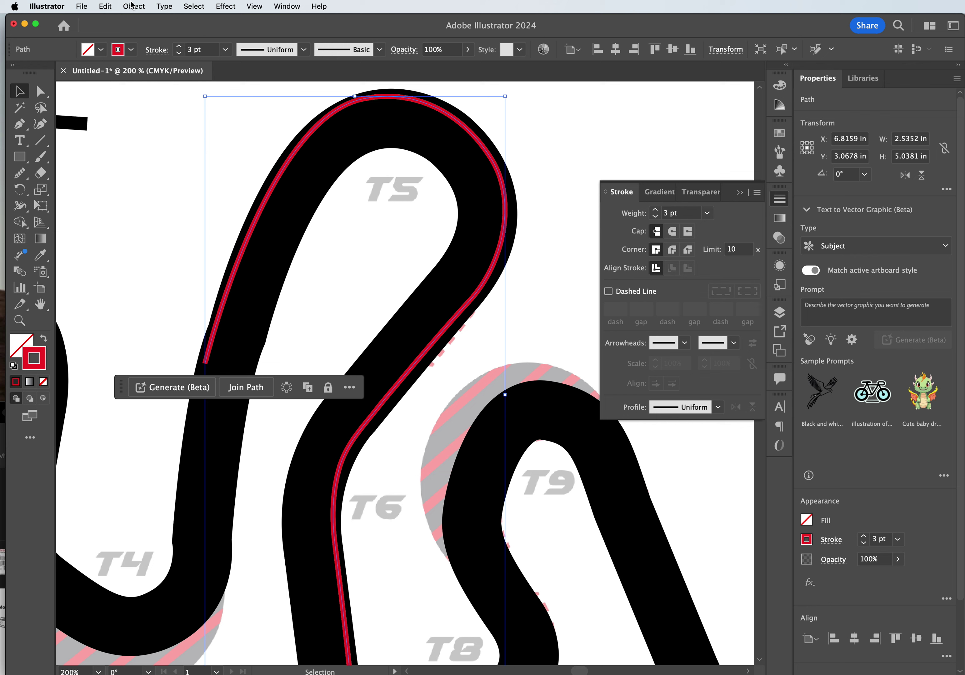
click(143, 7)
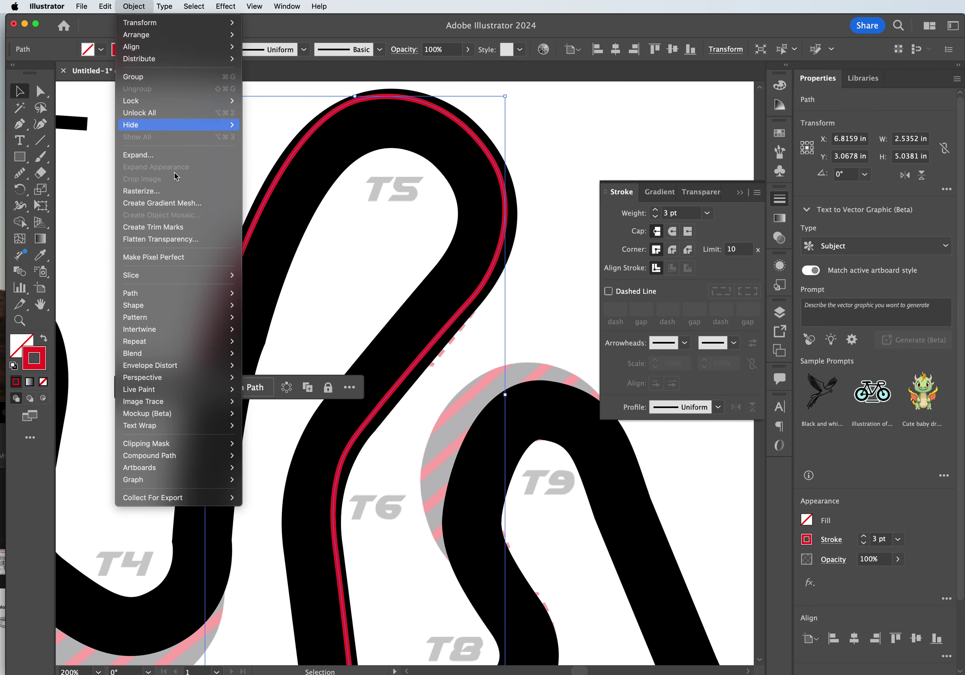
mouse_move(229, 296)
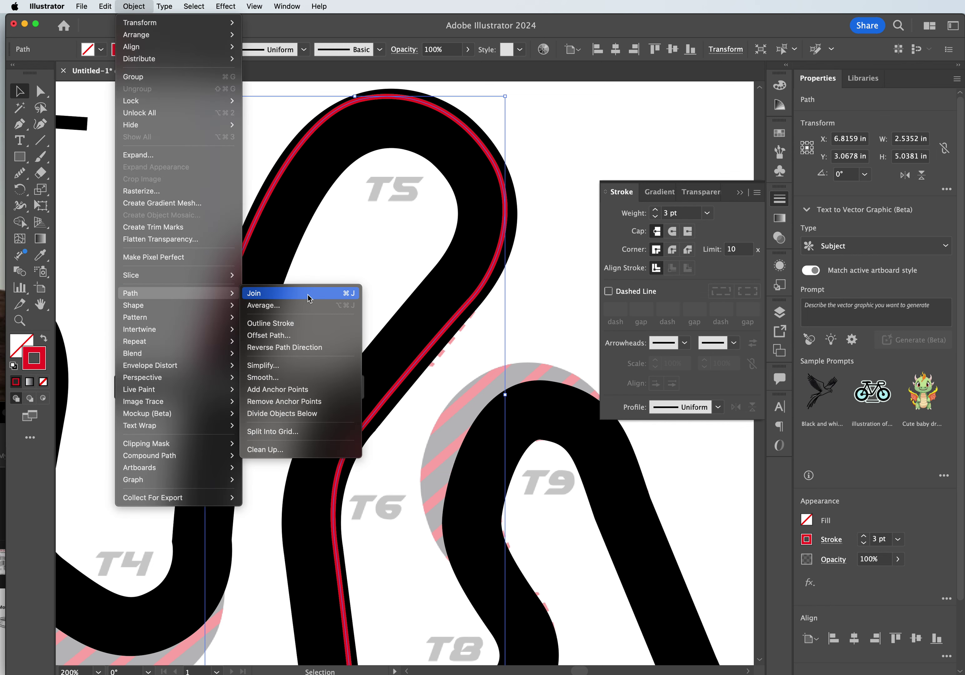
click(279, 335)
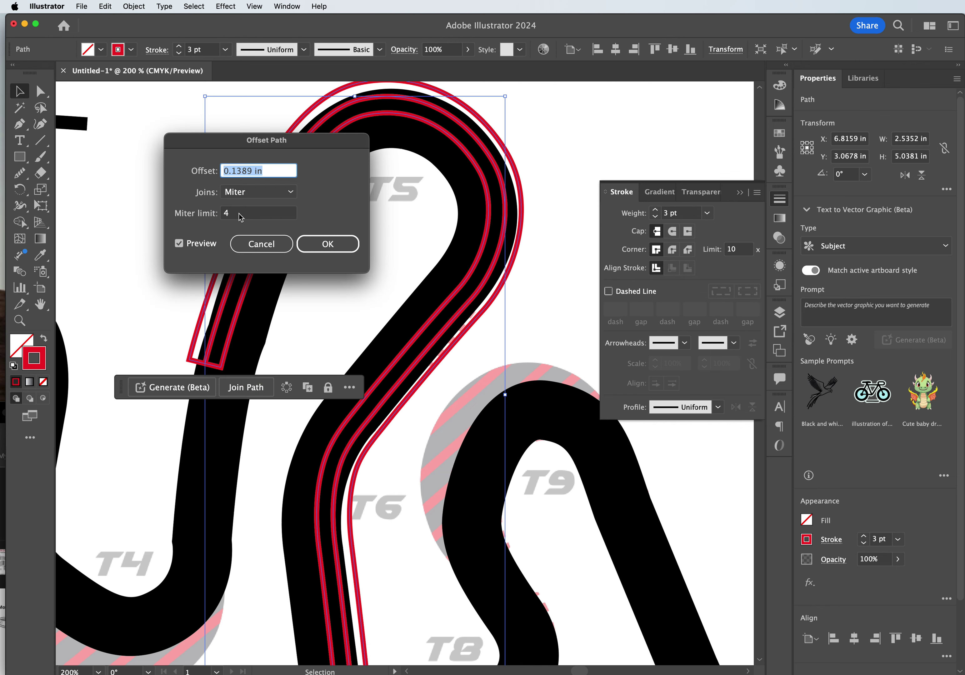
click(246, 192)
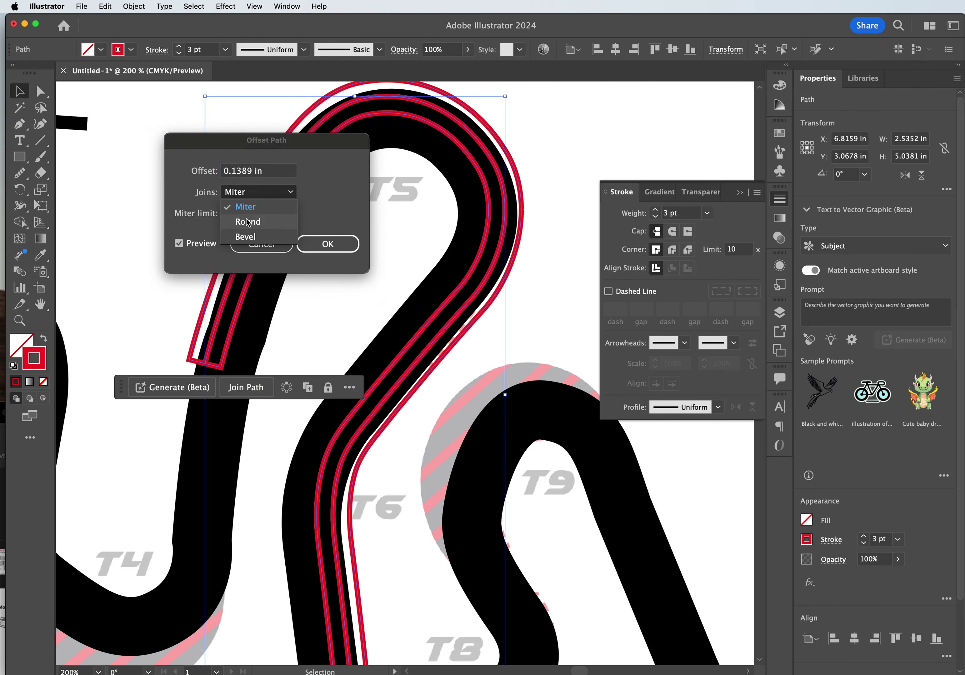
click(248, 220)
click(247, 195)
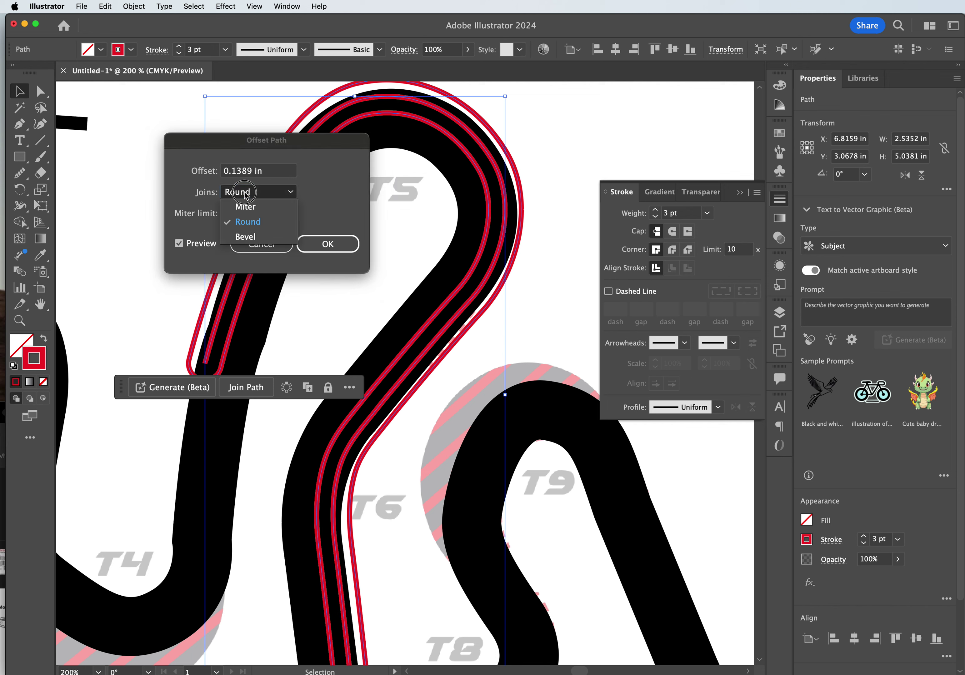
click(247, 235)
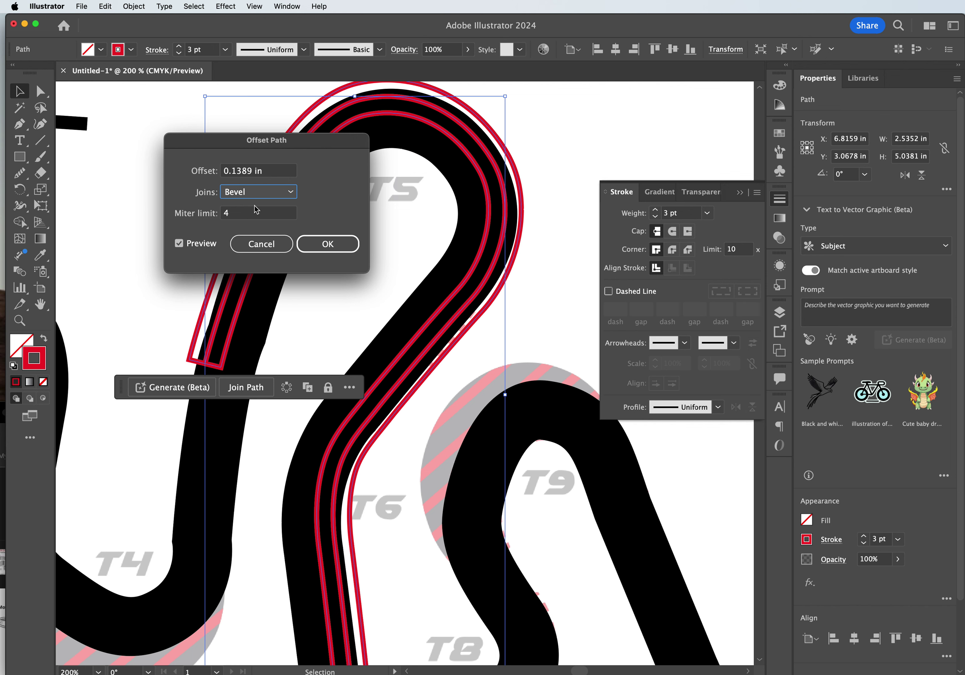
Set the red line's path offset to -0.125 in, check the preview around turns T5 and T6, and apply it.
click(250, 173)
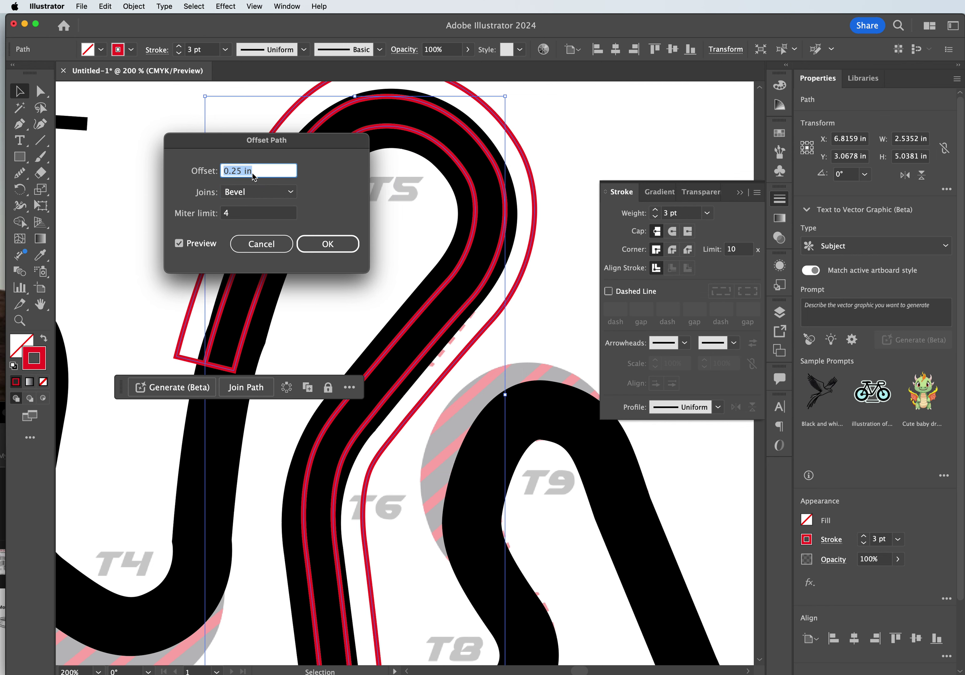
text(-0.5)
key(Up)
key(Up)
key(Up)
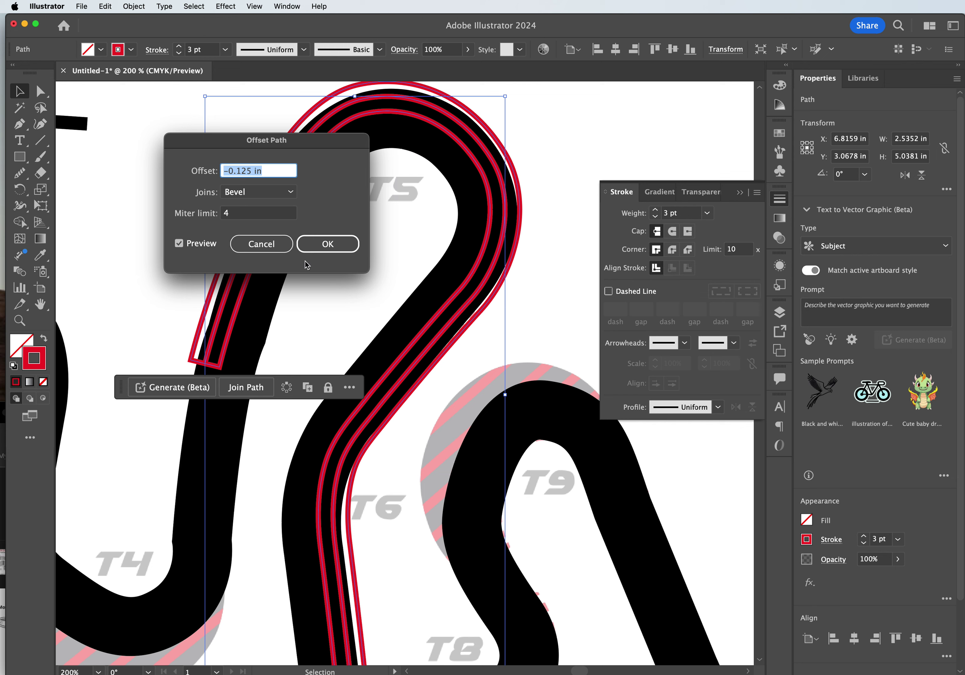
mouse_move(239, 137)
mouse_down()
mouse_move(621, 124)
mouse_move(618, 112)
mouse_up()
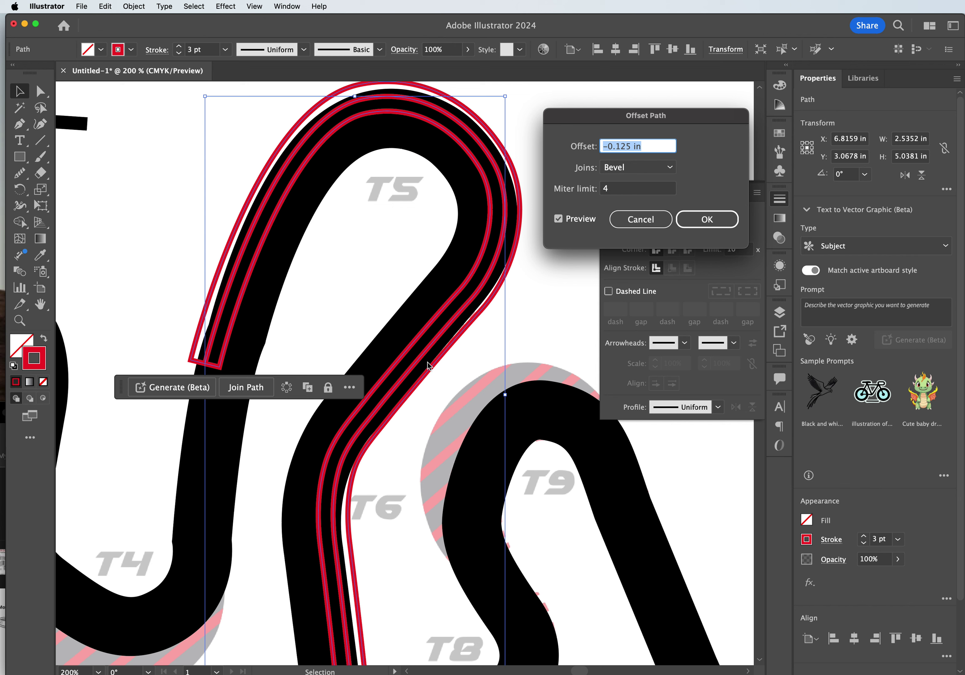
click(696, 223)
Delete the outer corner anchor point of the offset outline at its end before turn T7.
scroll(532, 292, down, 5)
scroll(528, 310, down, 3)
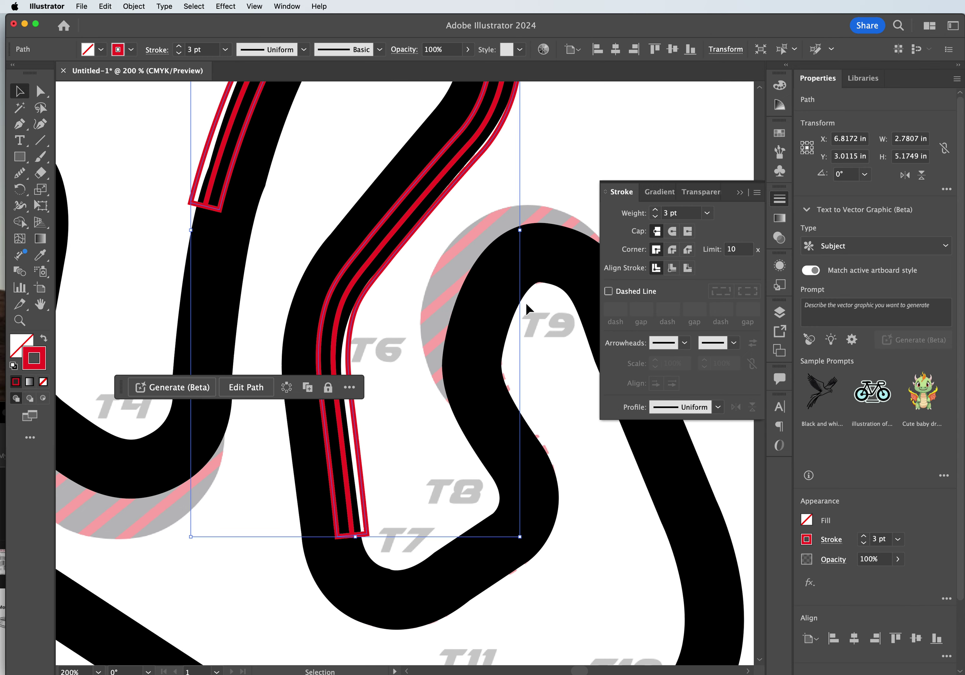
click(40, 91)
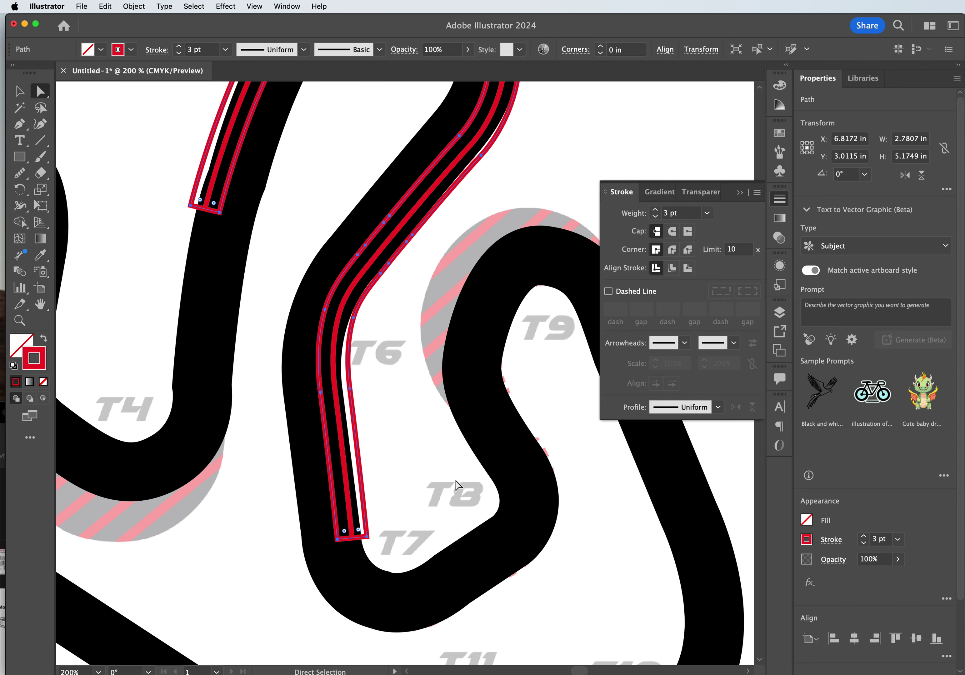
click(367, 537)
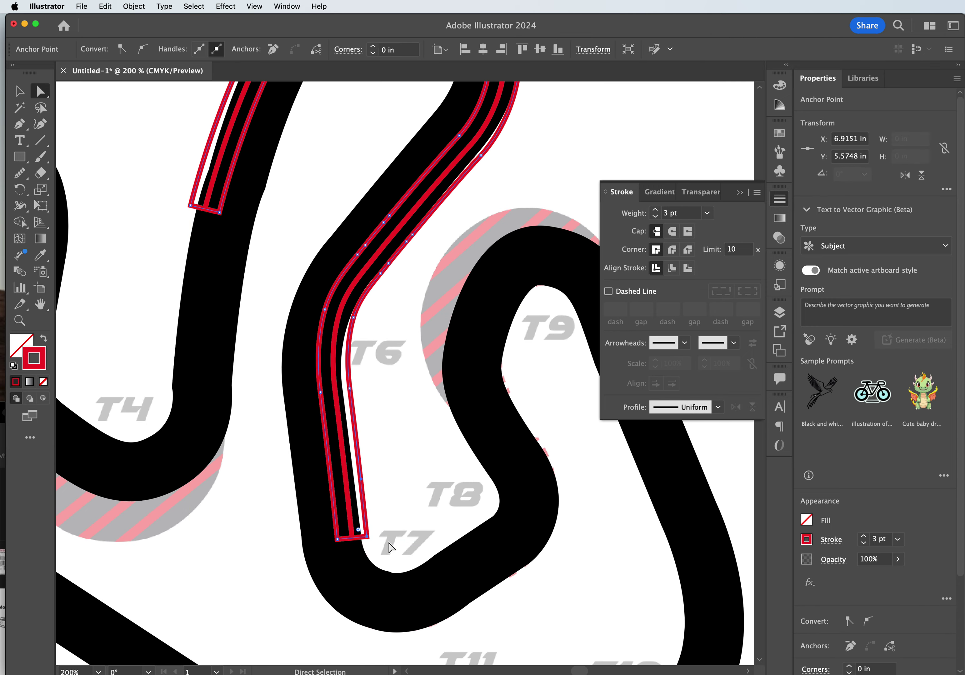
key(Delete)
Delete the outer offset line's anchor points through turn T6 and partway up the straight towards turn T5.
scroll(425, 543, up, 8)
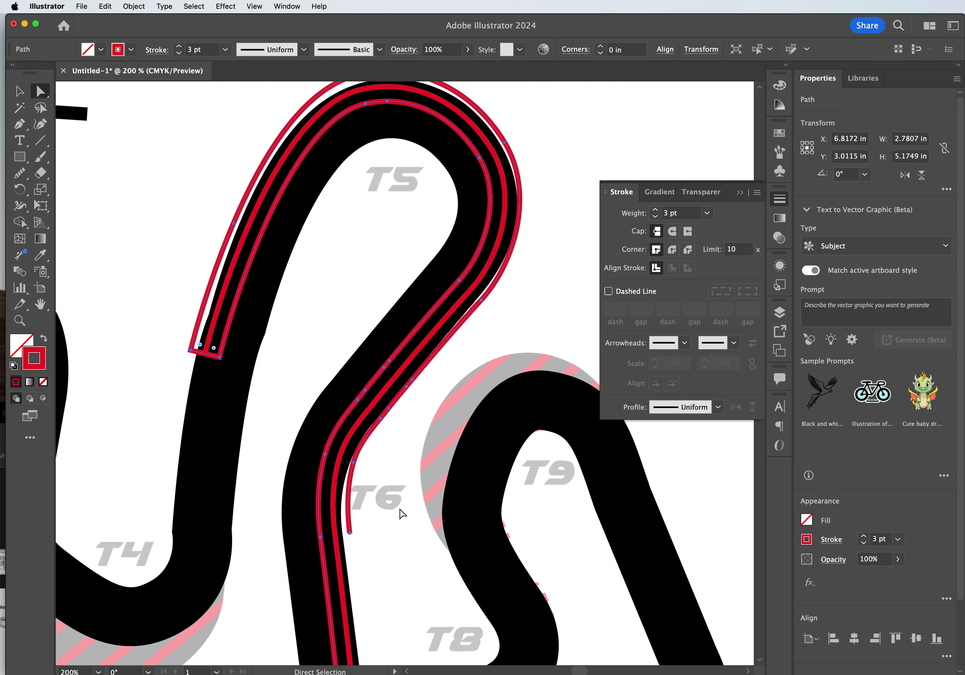
click(349, 533)
key(Delete)
key(Delete)
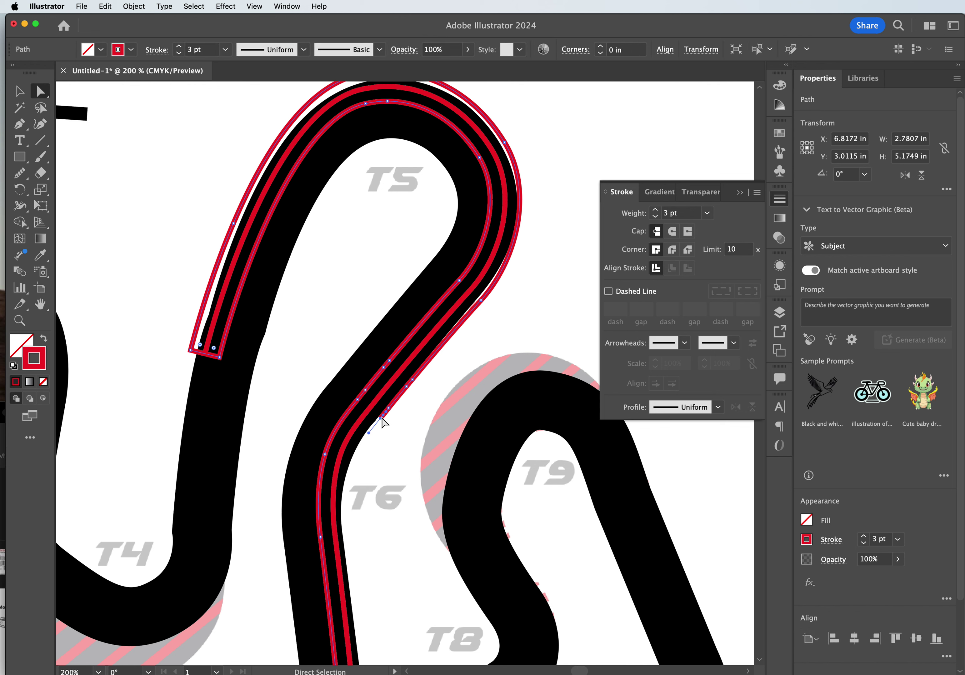
key(Delete)
key(Delete)
key(Delete)
Delete the offset outline's outer corner at its start before turn T5 and the next anchor point along the outer line.
click(192, 351)
key(Delete)
scroll(287, 309, up, 5)
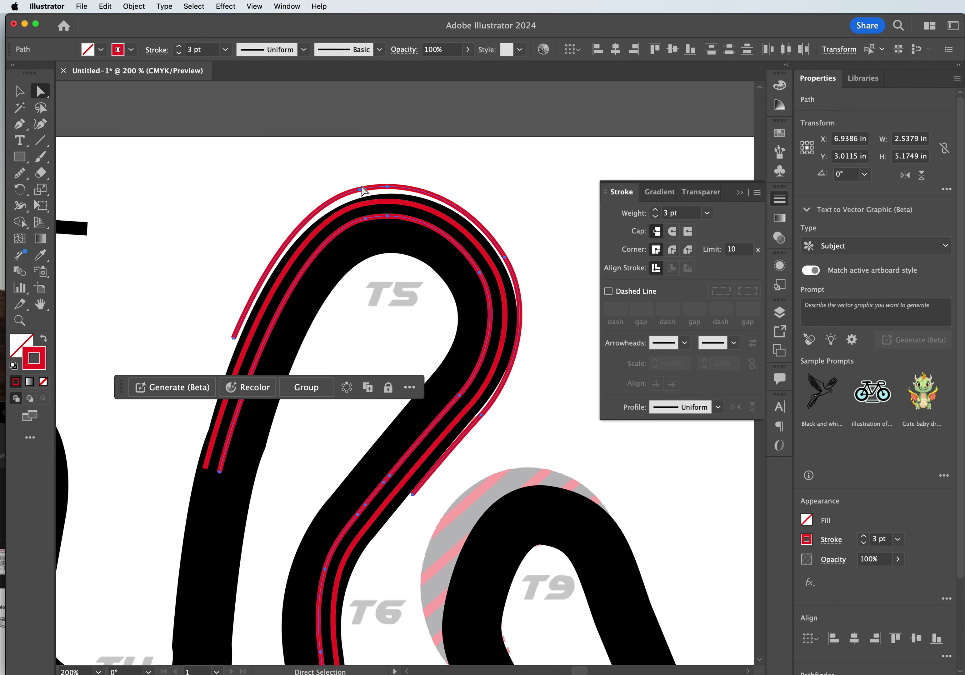
click(233, 338)
key(Delete)
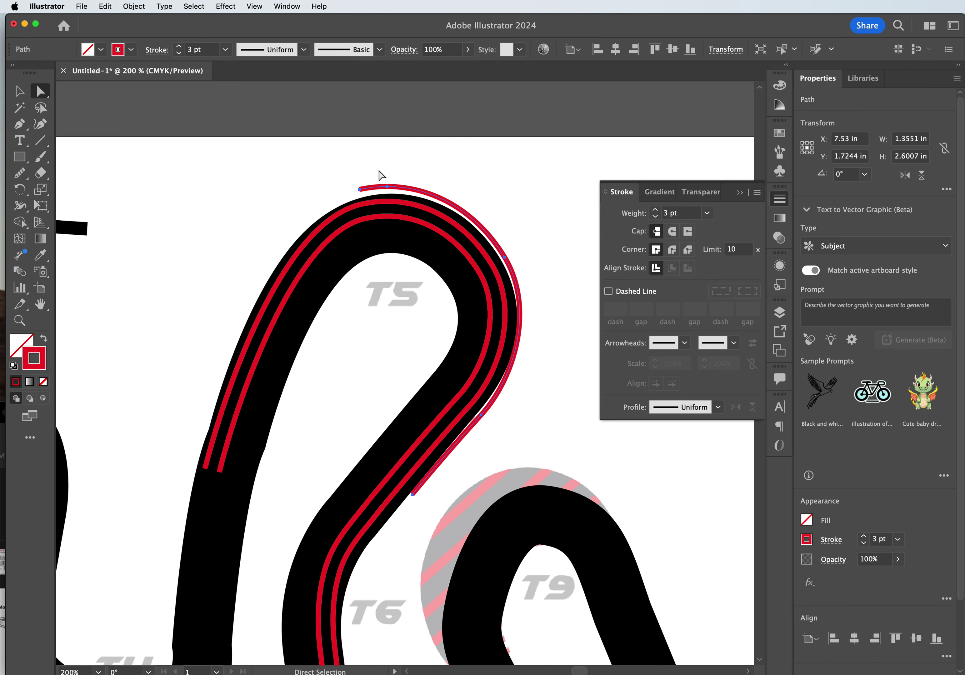
Select the anchor points of the remaining outer offset piece around turn T5 and delete it, keeping only the inner parallel line.
click(360, 190)
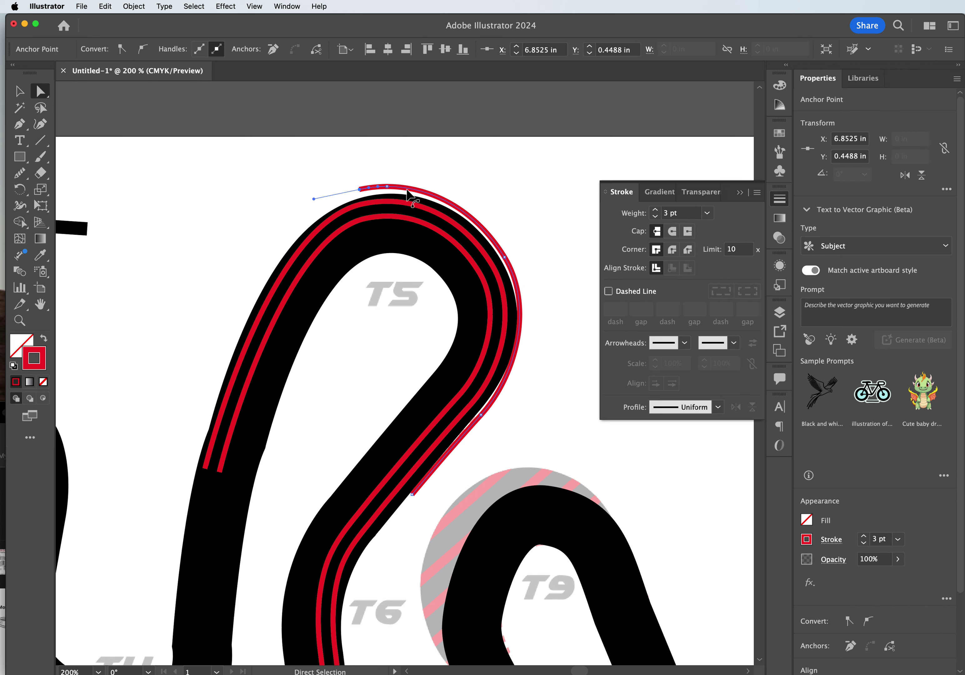
shift+click(505, 255)
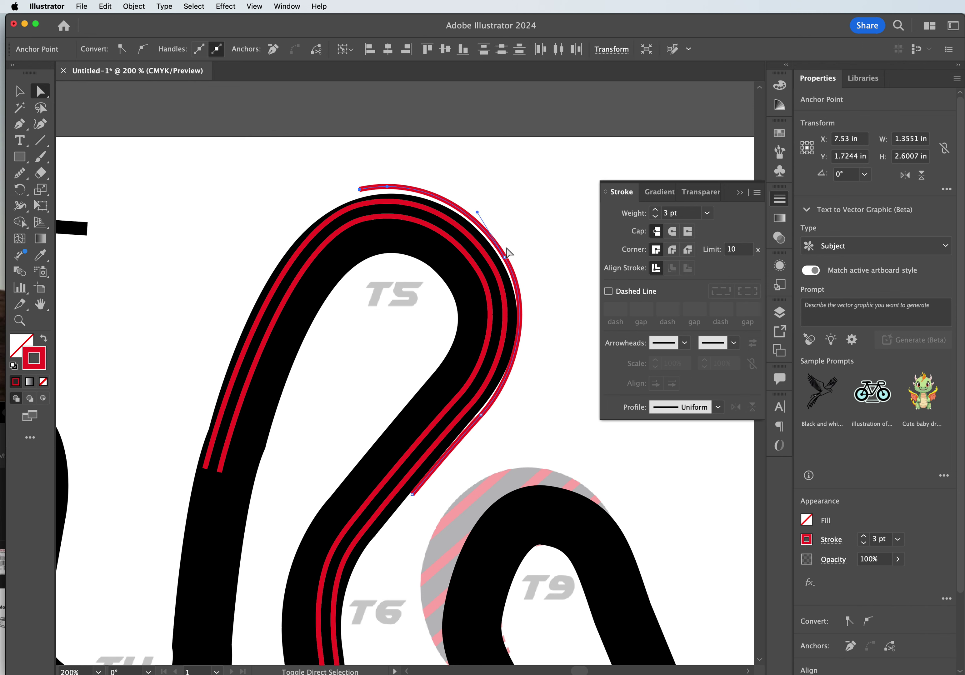
shift+click(506, 258)
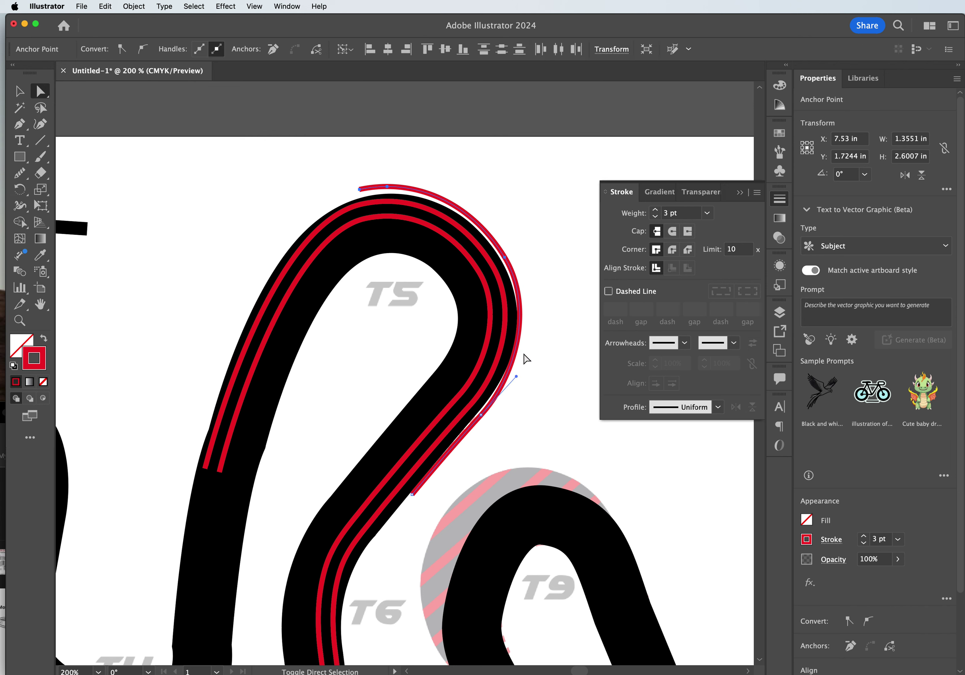
shift+click(482, 416)
key(Delete)
key(Delete)
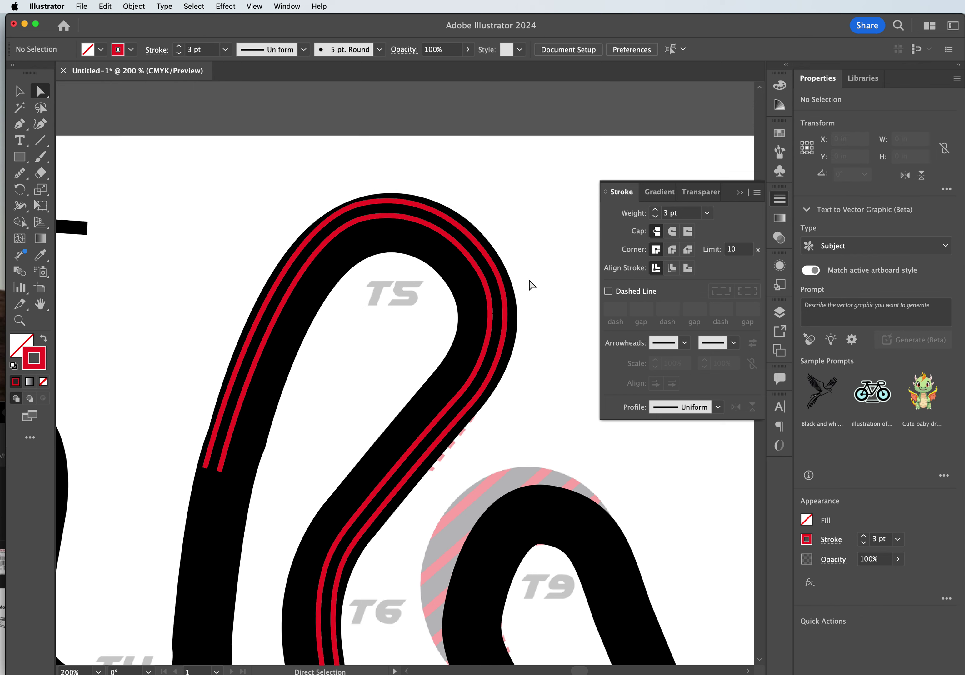
scroll(532, 285, down, 5)
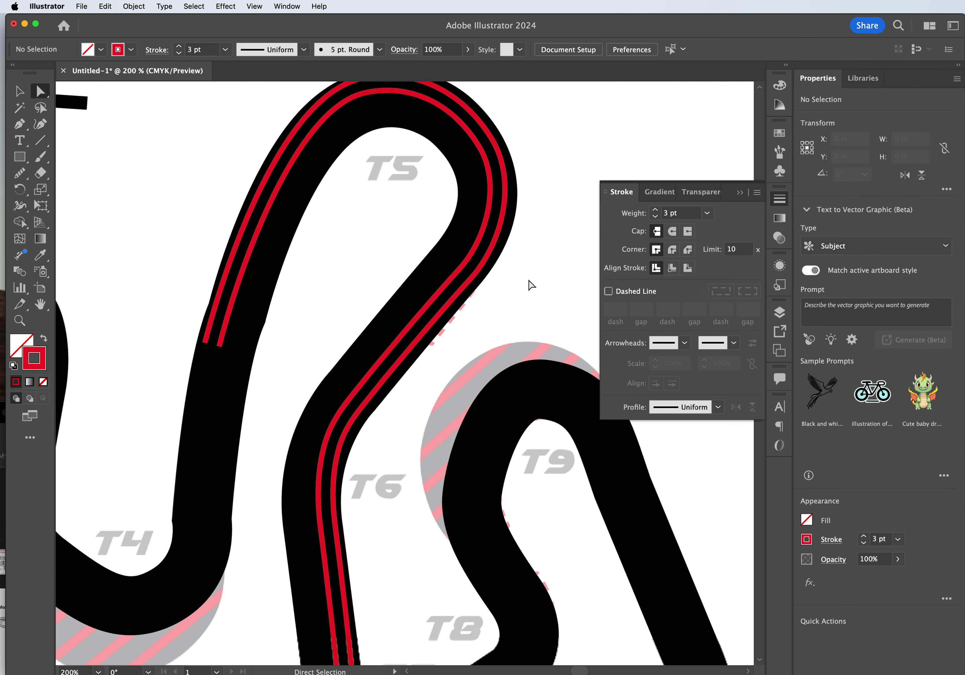
Change the stroke colour of the inner parallel line around turn T5 to green and deselect it.
scroll(532, 286, down, 3)
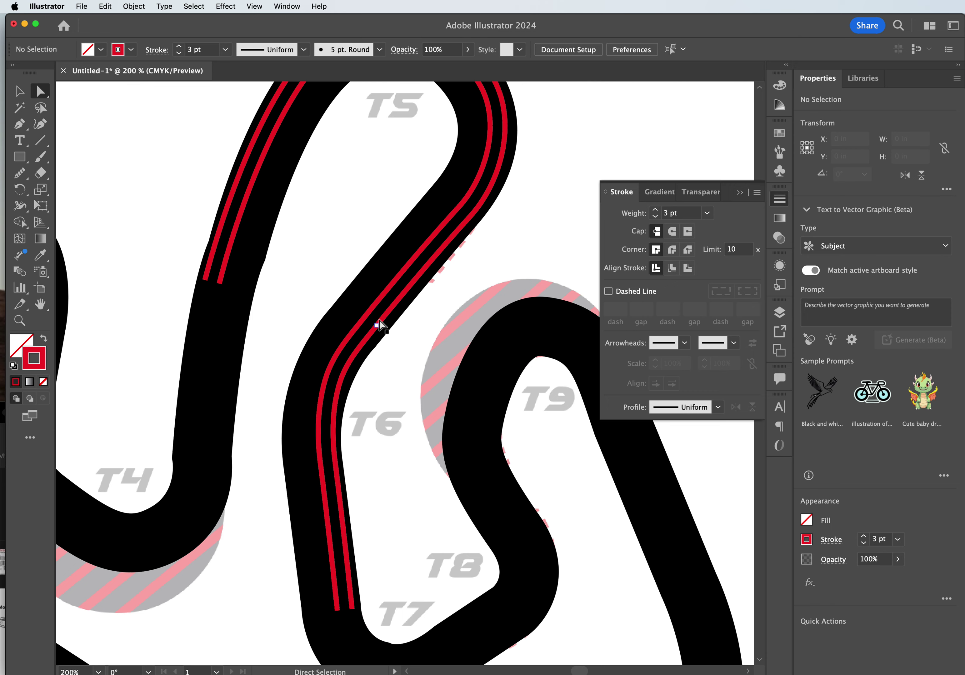
scroll(383, 338, up, 8)
key(v)
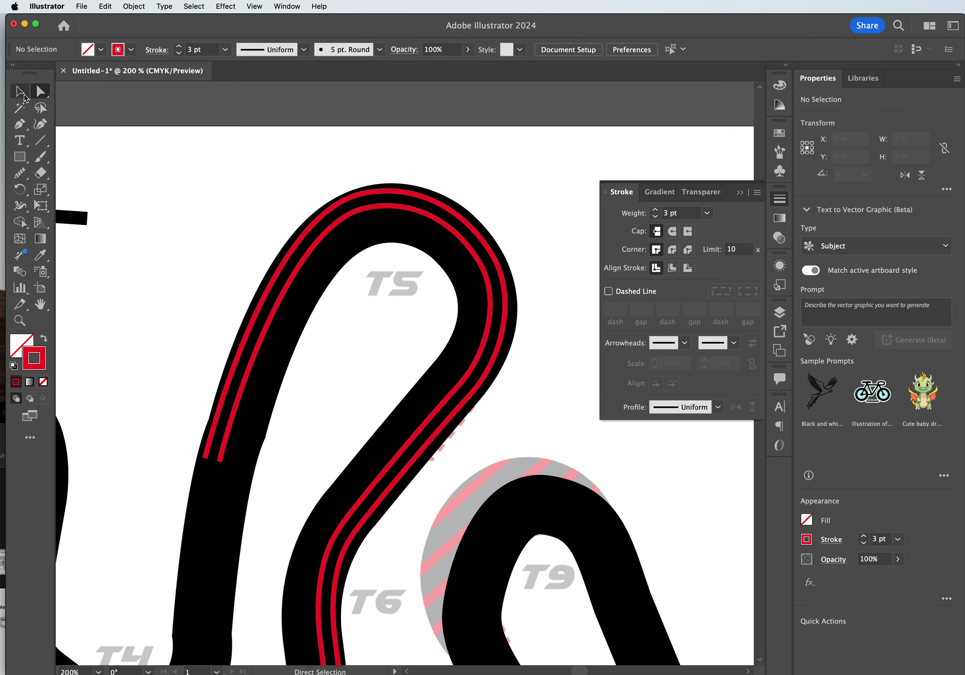
click(318, 250)
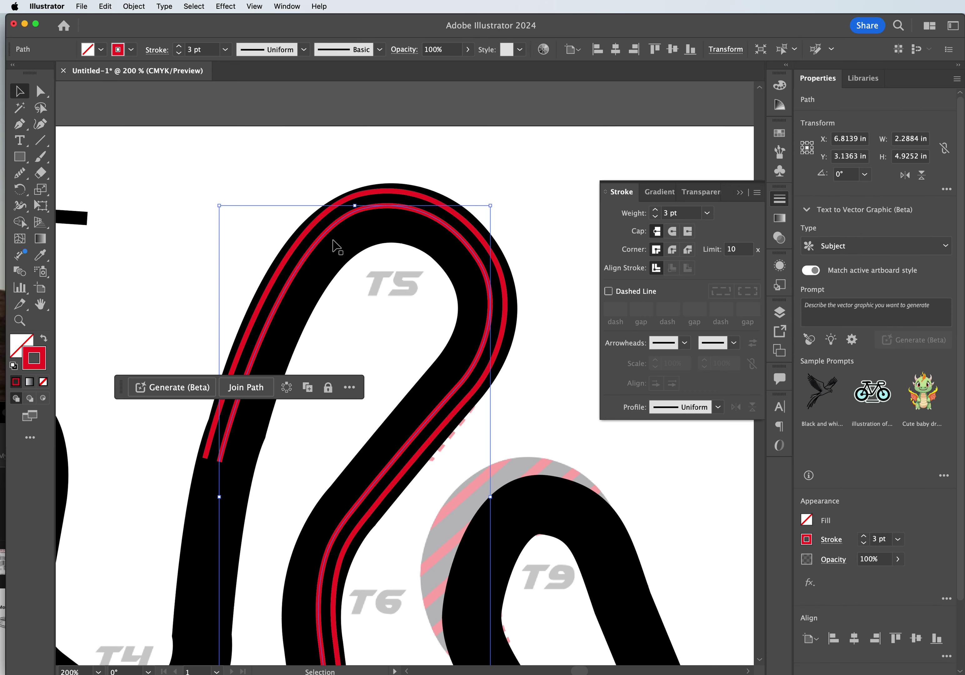
scroll(330, 271, down, 2)
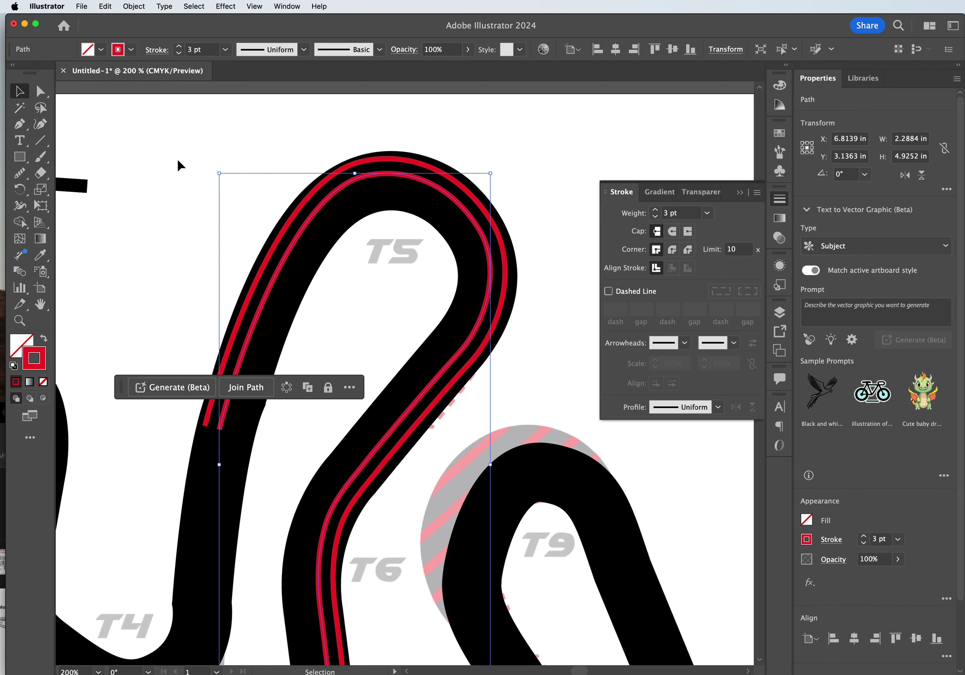
click(779, 133)
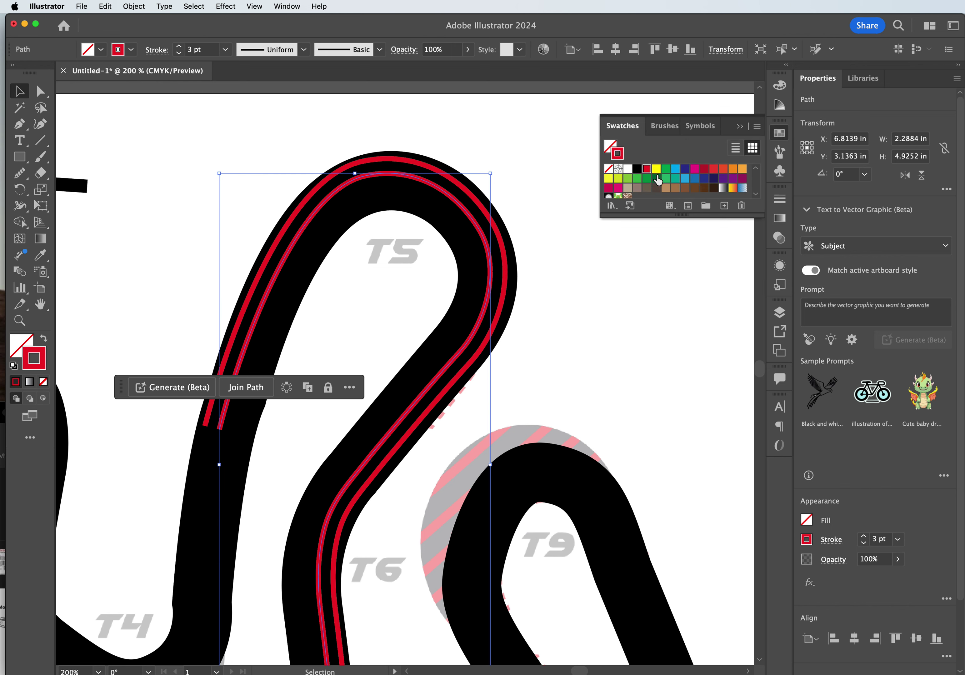
click(665, 169)
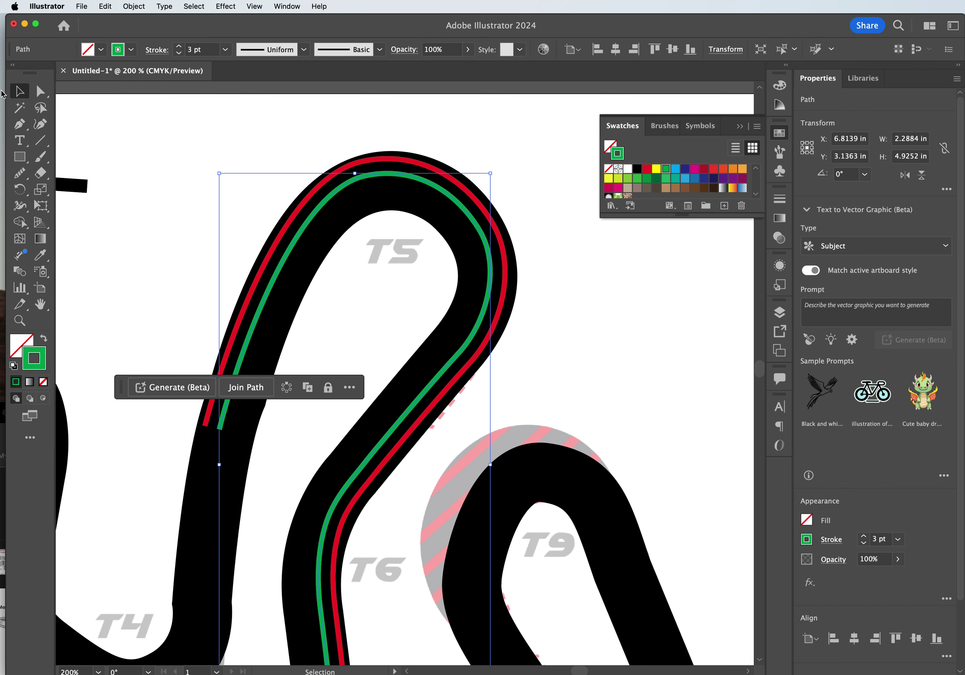
click(178, 127)
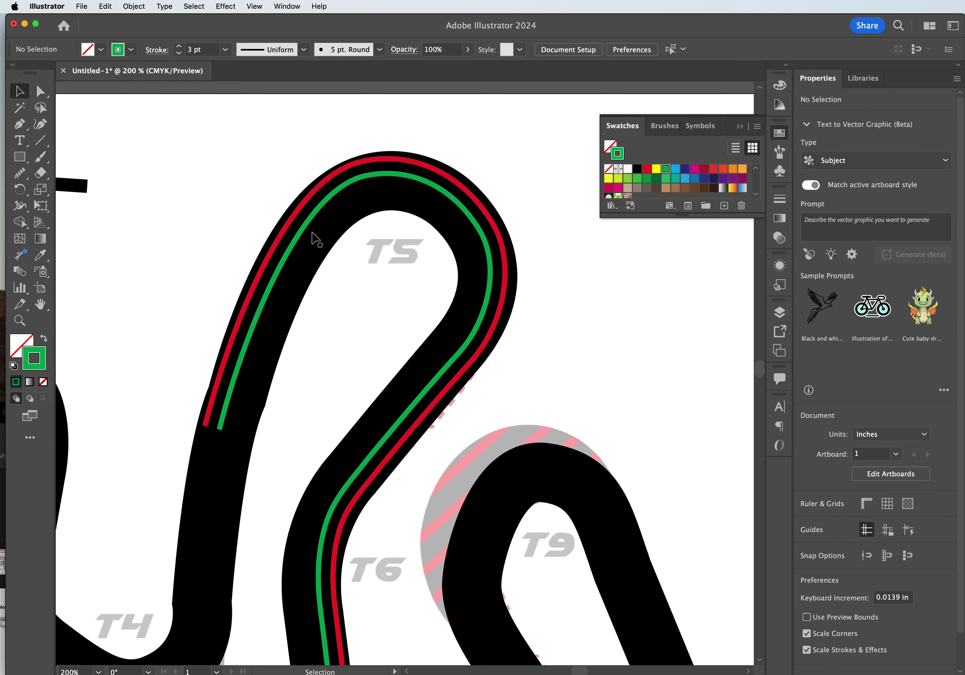
Shorten the green line before turn T7 by adding an anchor point on its lower straight and deleting its end anchor point.
click(279, 277)
click(20, 131)
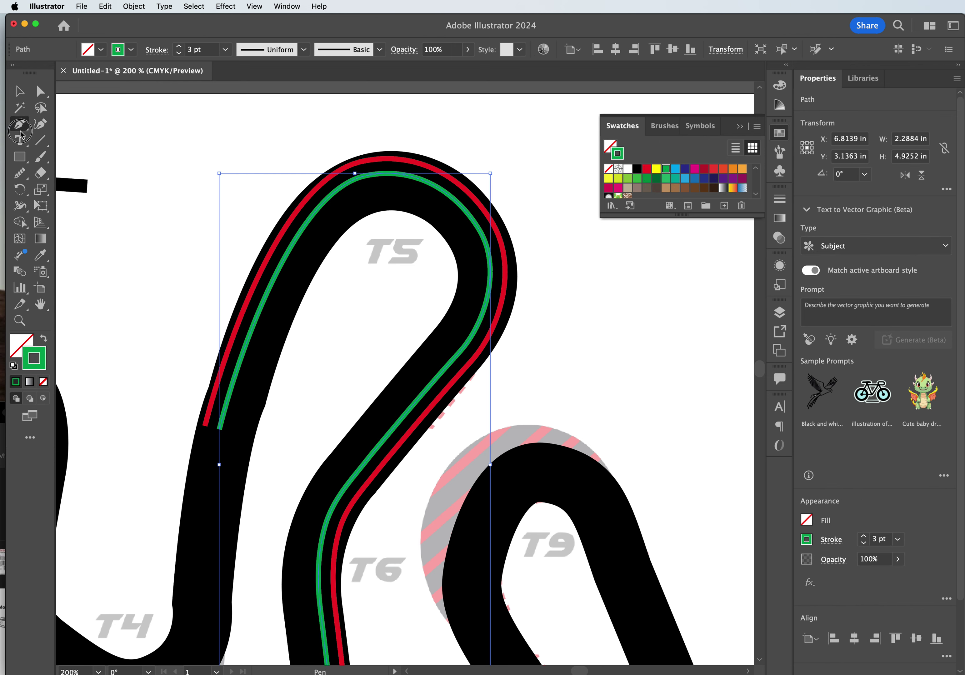
scroll(517, 463, down, 5)
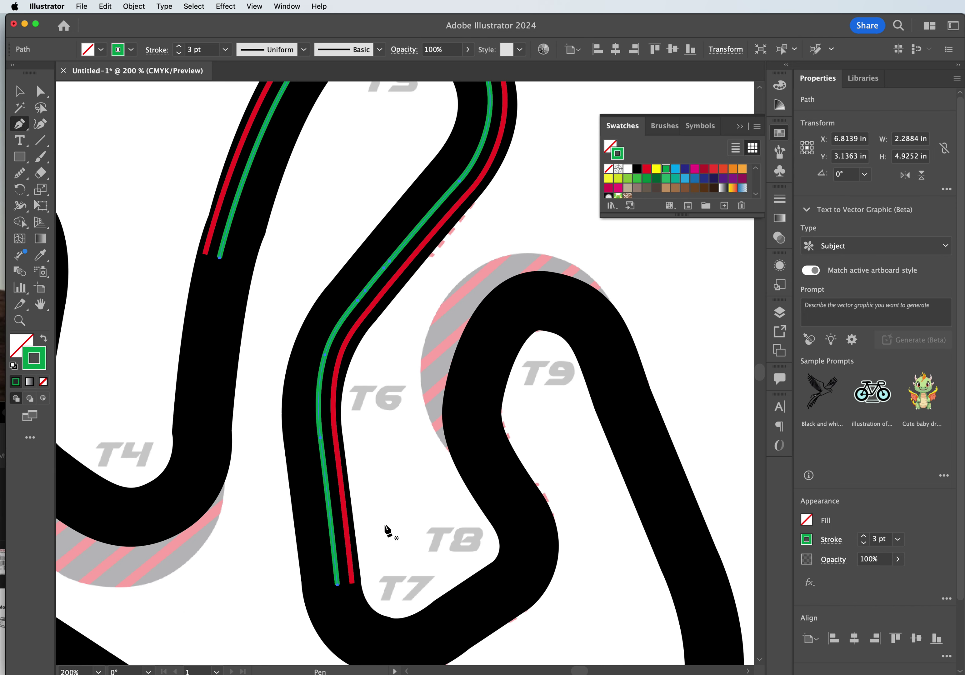
click(328, 500)
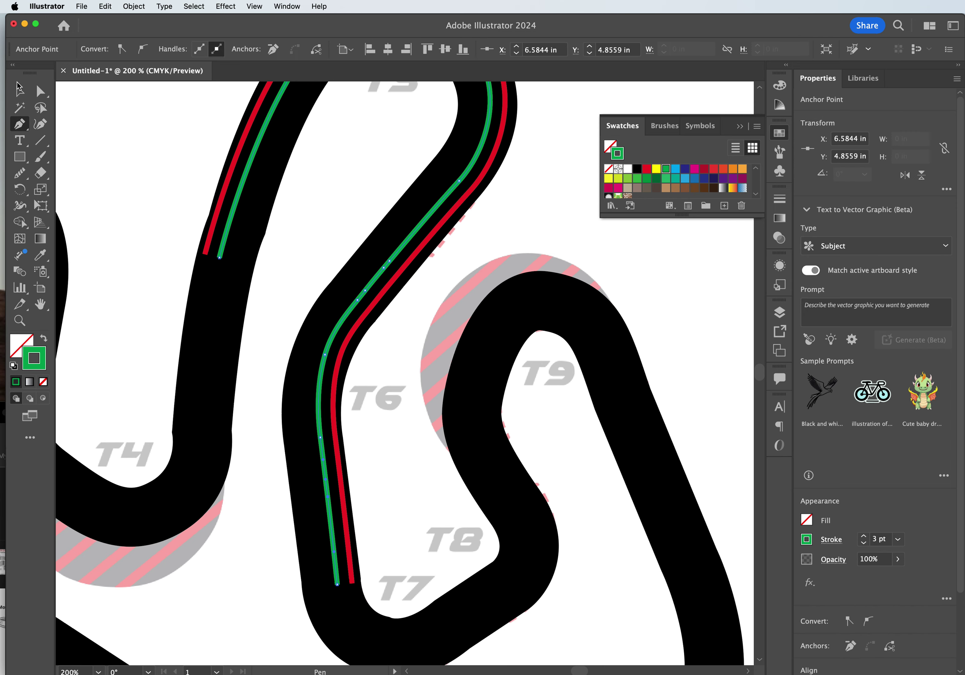
click(17, 85)
click(40, 91)
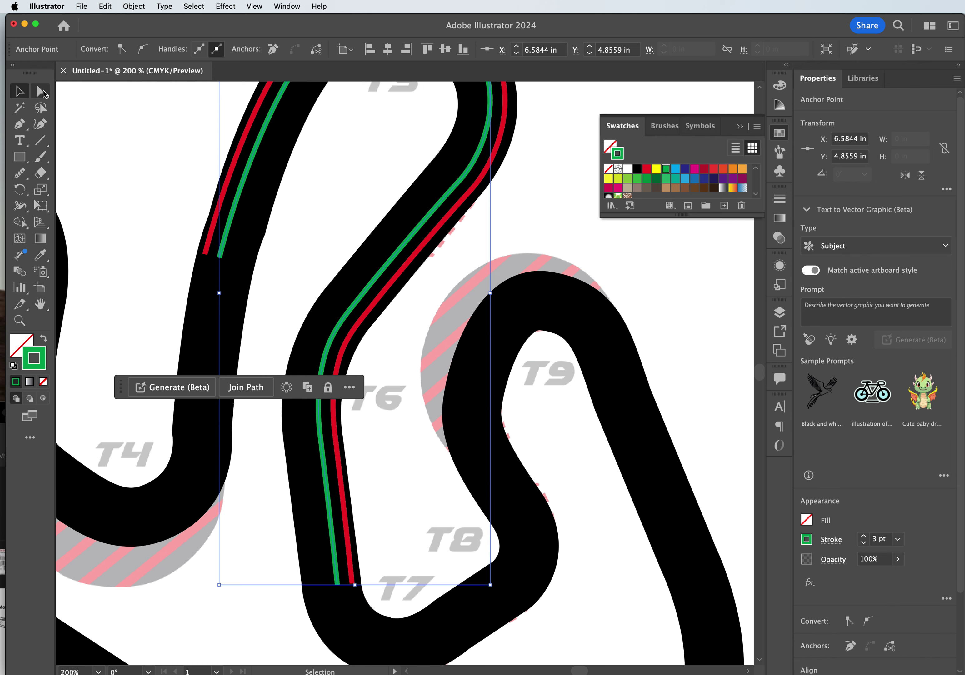
click(337, 586)
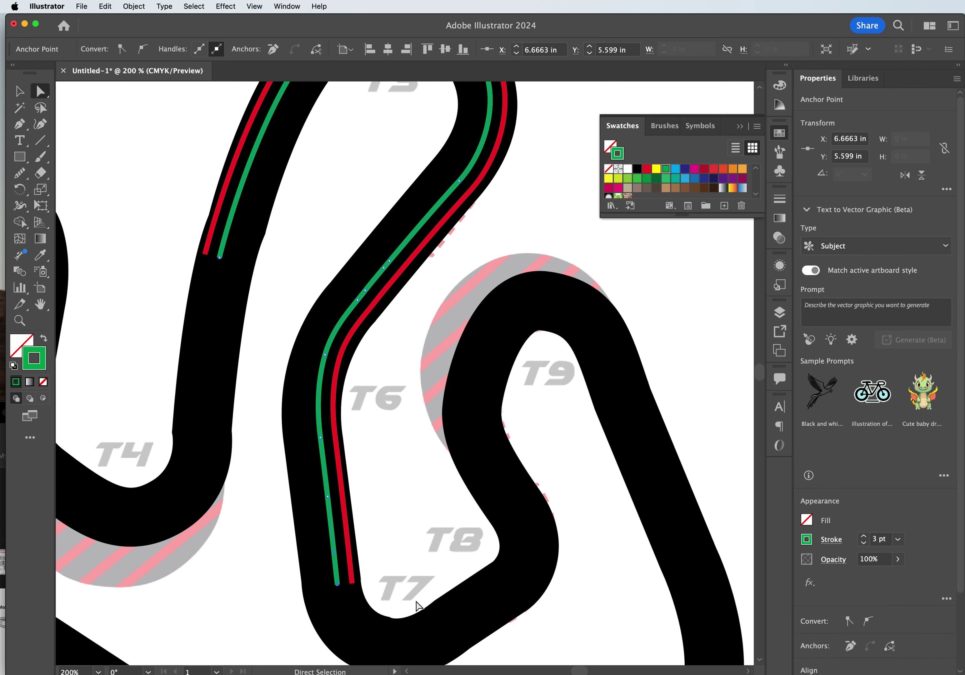
key(Delete)
scroll(263, 428, up, 3)
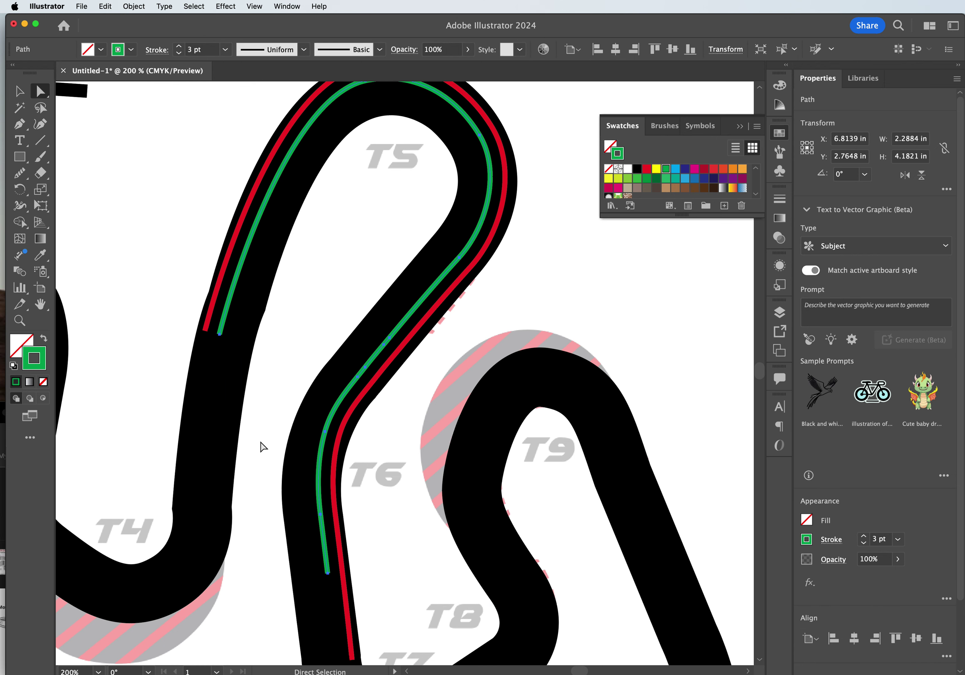
scroll(412, 368, down, 4)
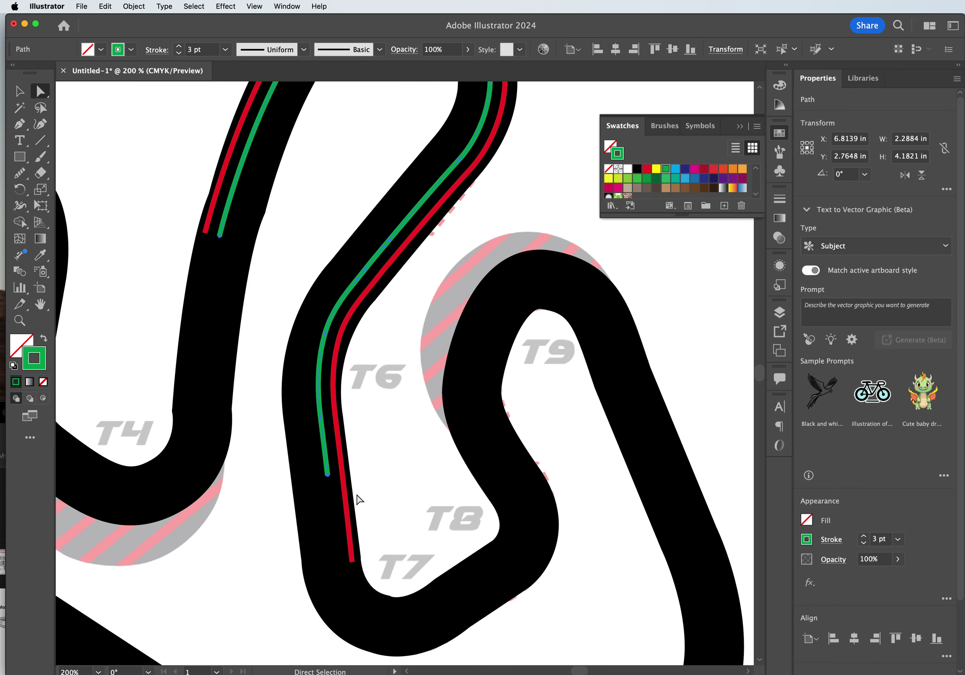
scroll(358, 540, up, 3)
scroll(358, 538, up, 1)
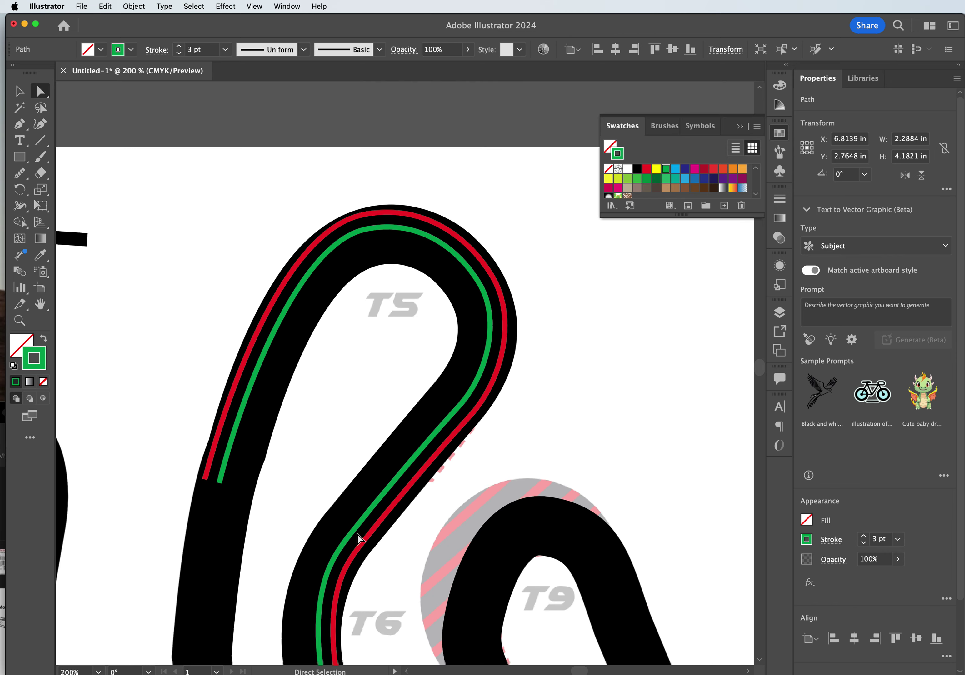
Scale the green line up slightly to about 2.29 in wide by 4.19 in high and deselect it.
key(v)
click(186, 174)
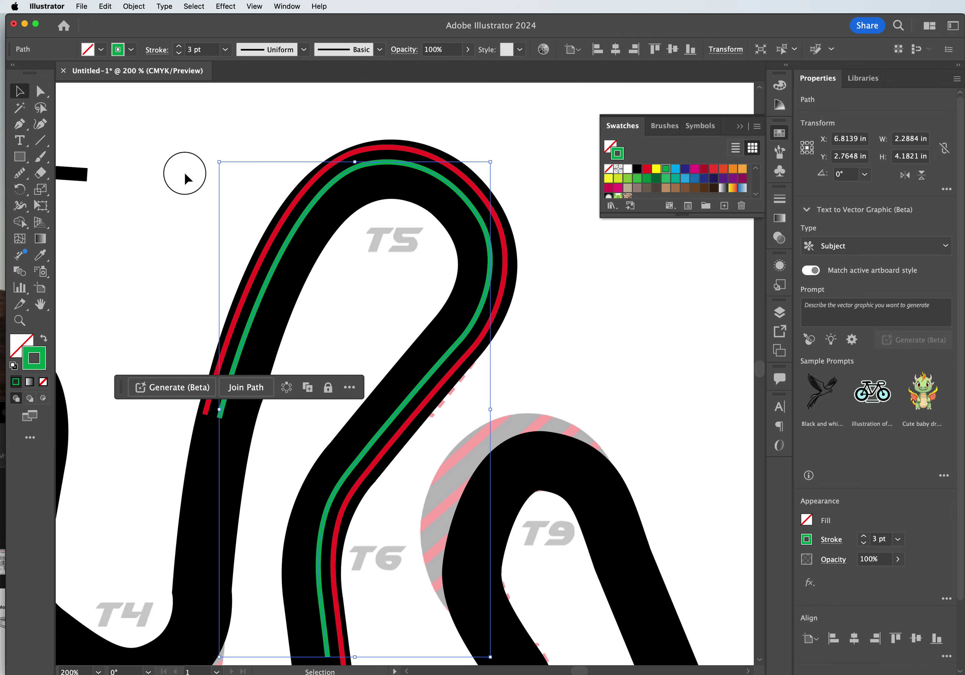
click(485, 231)
mouse_move(491, 162)
mouse_down()
mouse_move(502, 157)
mouse_move(495, 163)
mouse_up()
scroll(499, 370, down, 6)
scroll(495, 364, up, 4)
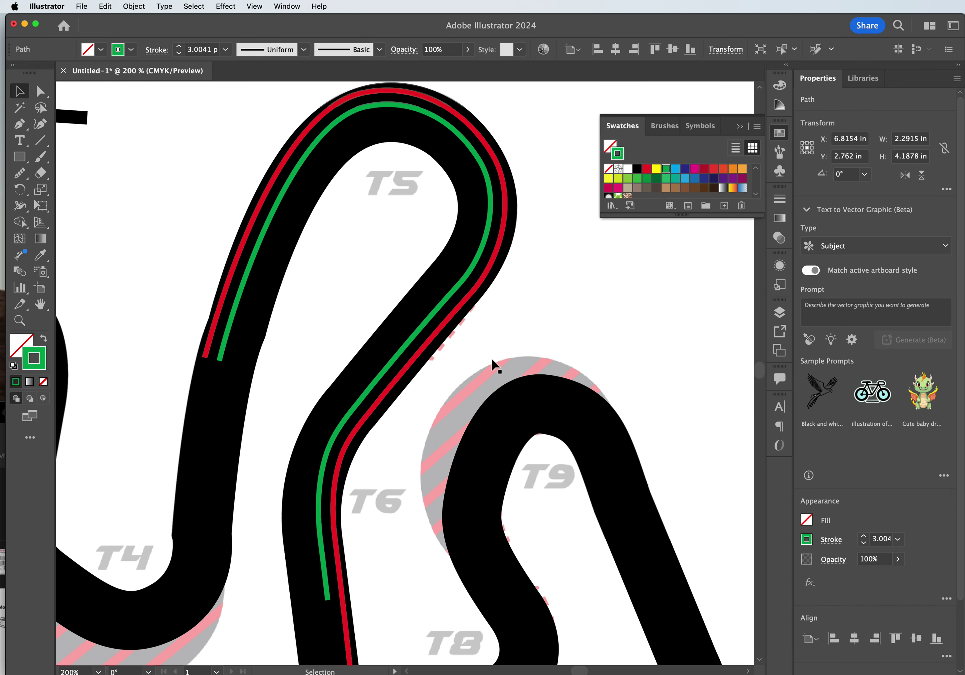
scroll(492, 360, up, 2)
click(138, 235)
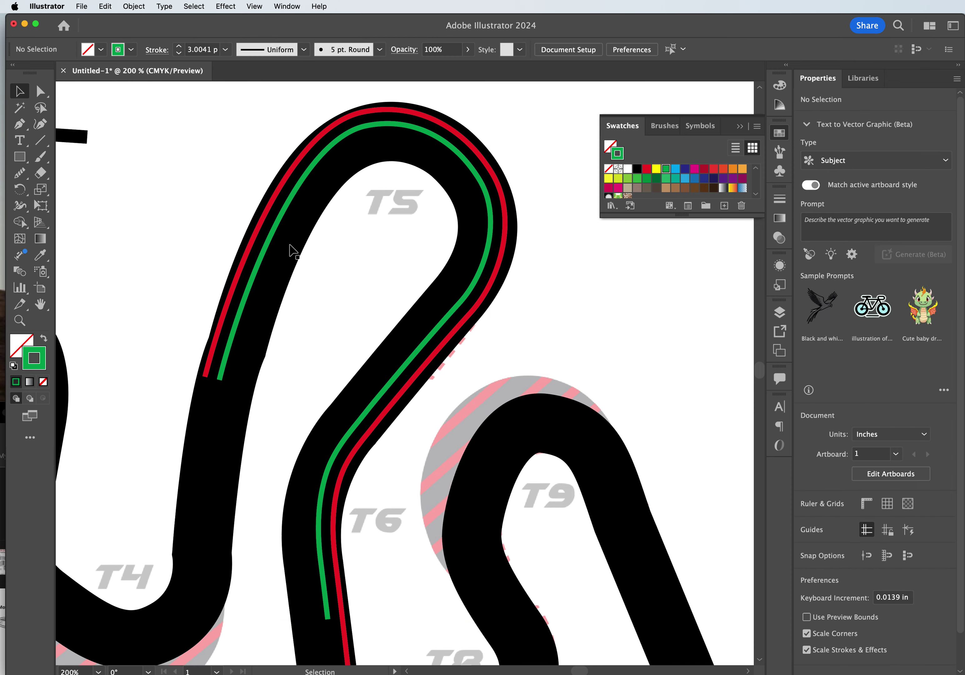
Offset the red line by -0.25 in with bevel joins and a miter limit of 4.
scroll(218, 252, down, 5)
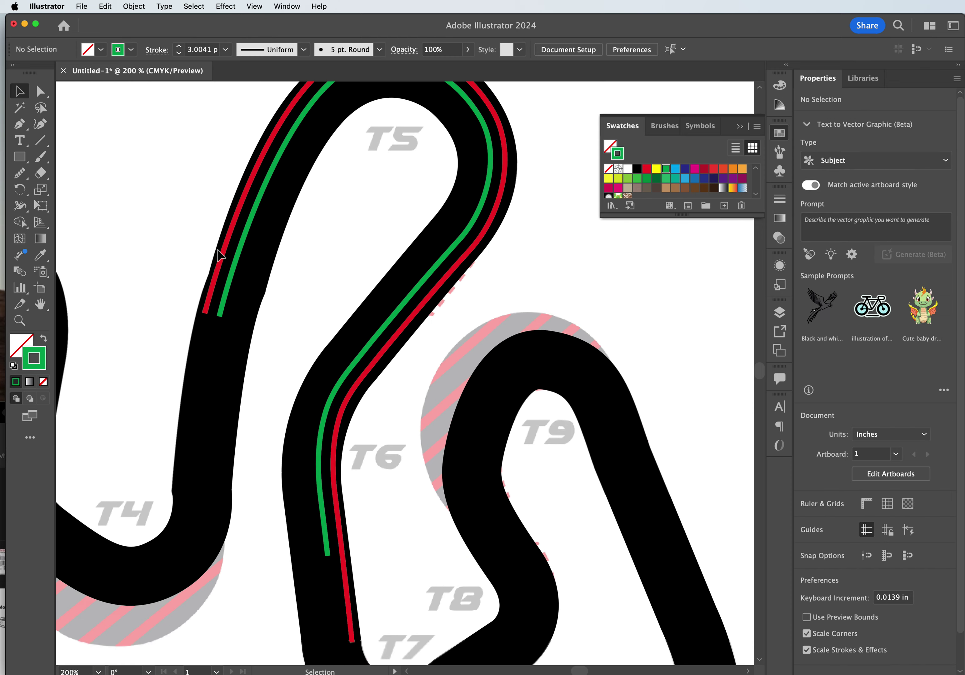
click(370, 369)
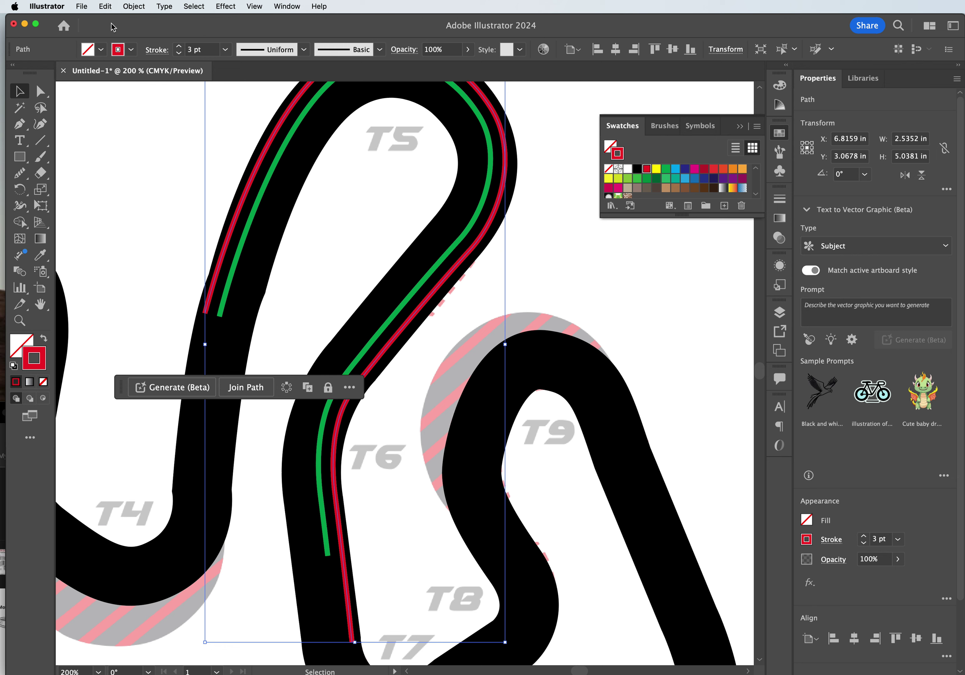
click(134, 6)
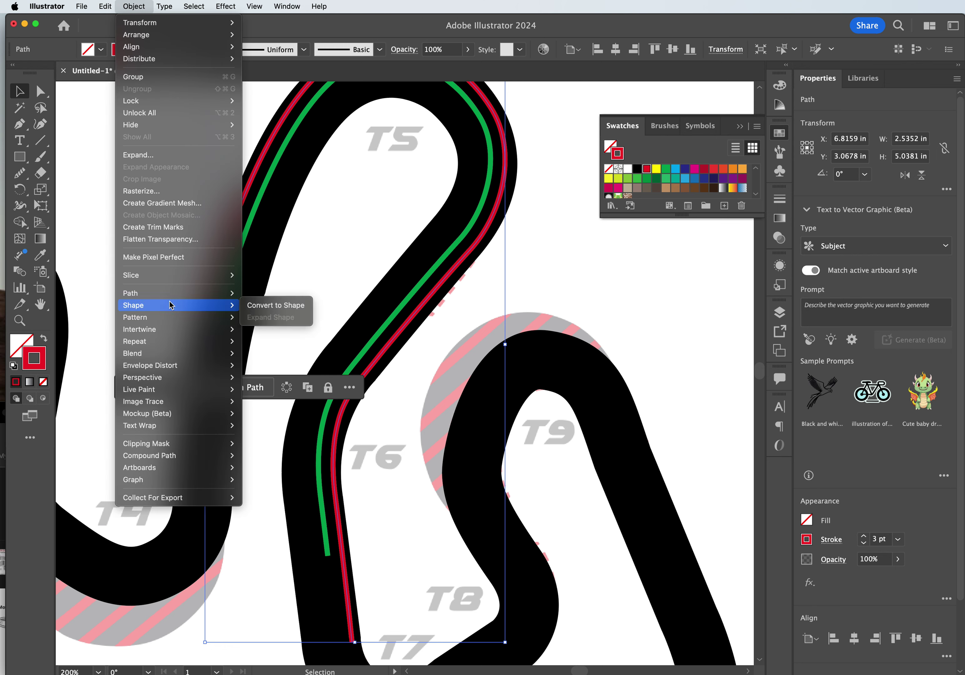
mouse_move(185, 297)
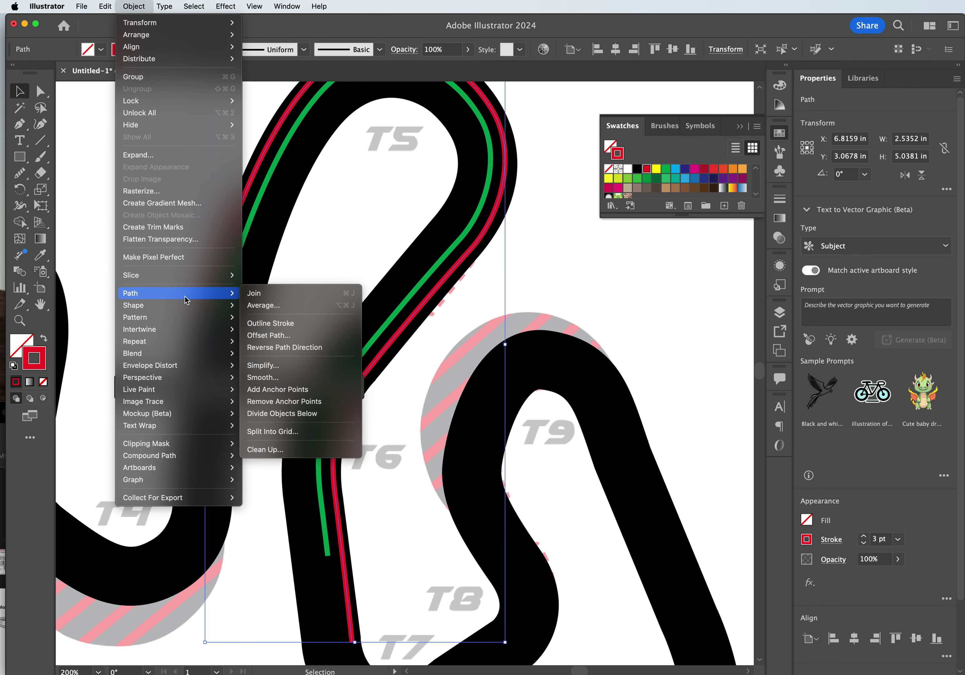
click(269, 335)
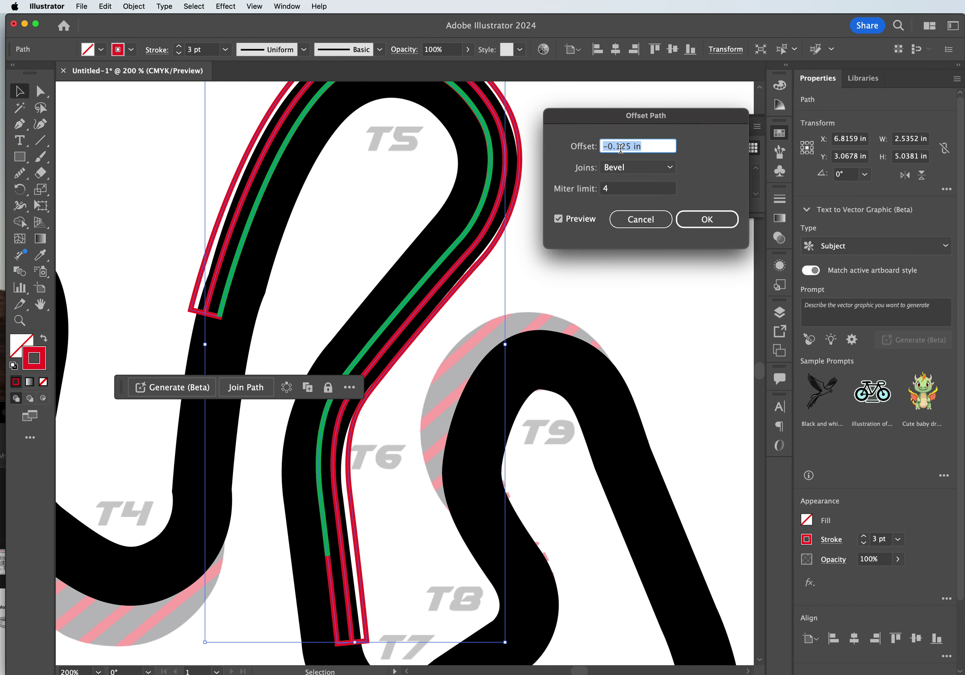
text(-0.25)
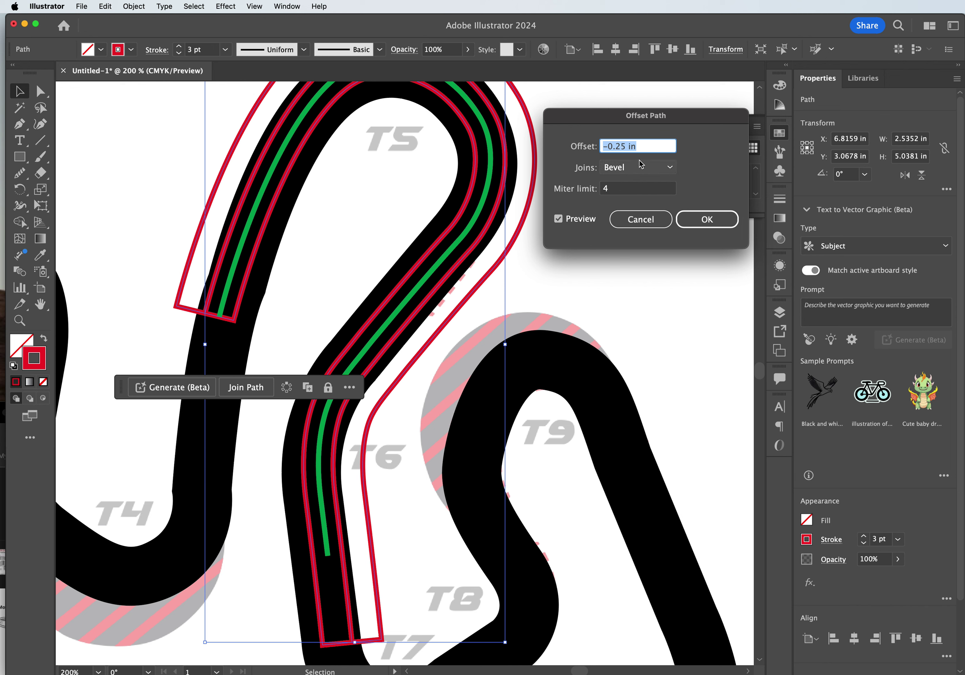
click(714, 228)
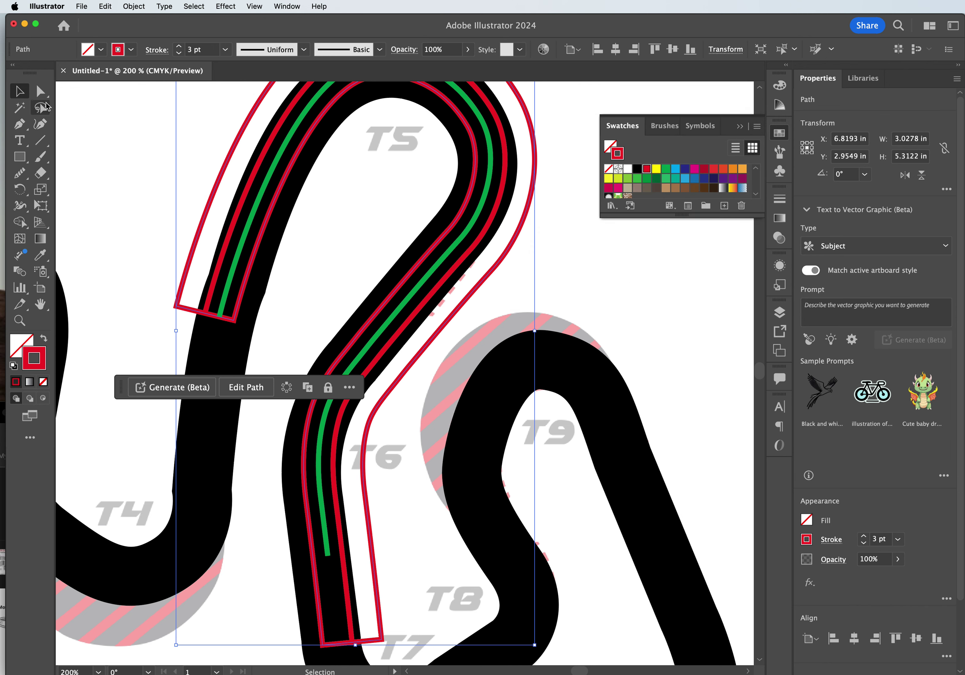
Select the new offset outline's outer corners and outer anchor points around turns T6 and T5 and delete them, keeping only the innermost parallel line.
click(41, 91)
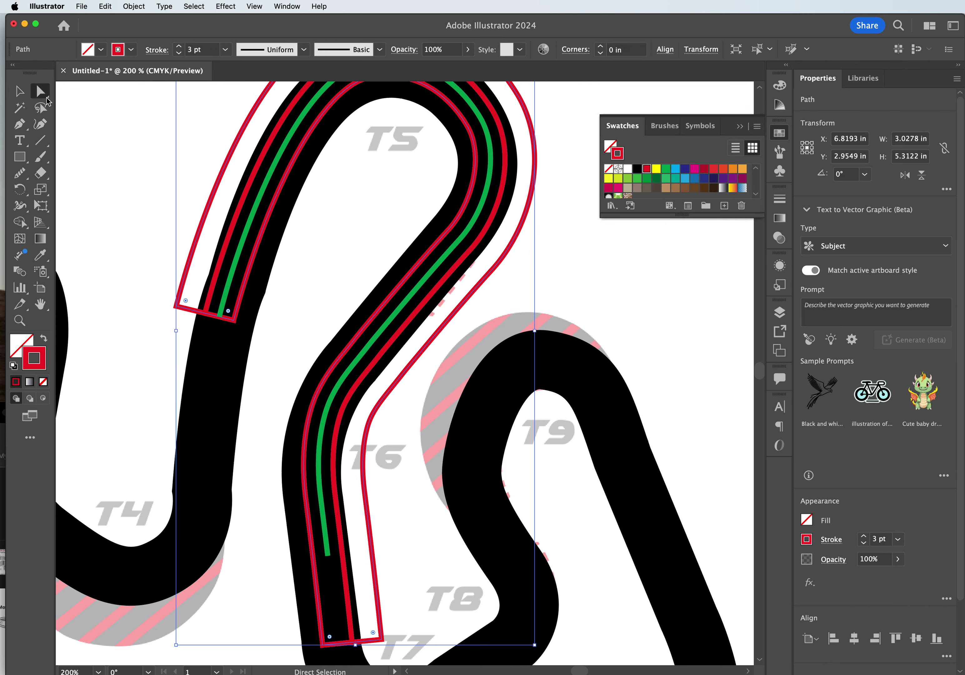
click(382, 641)
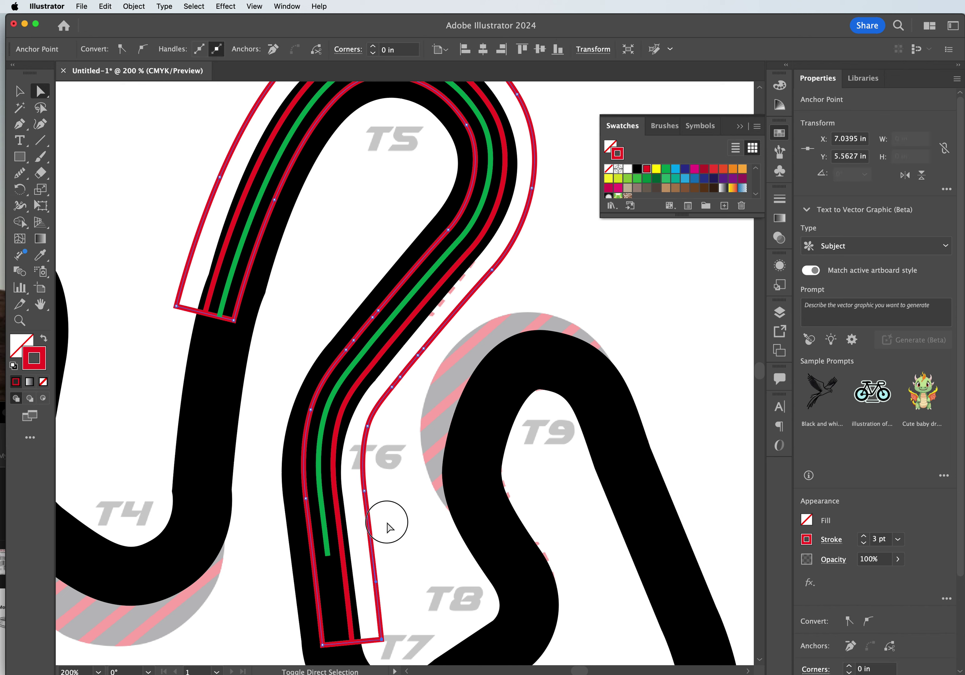
drag(387, 523, 362, 451)
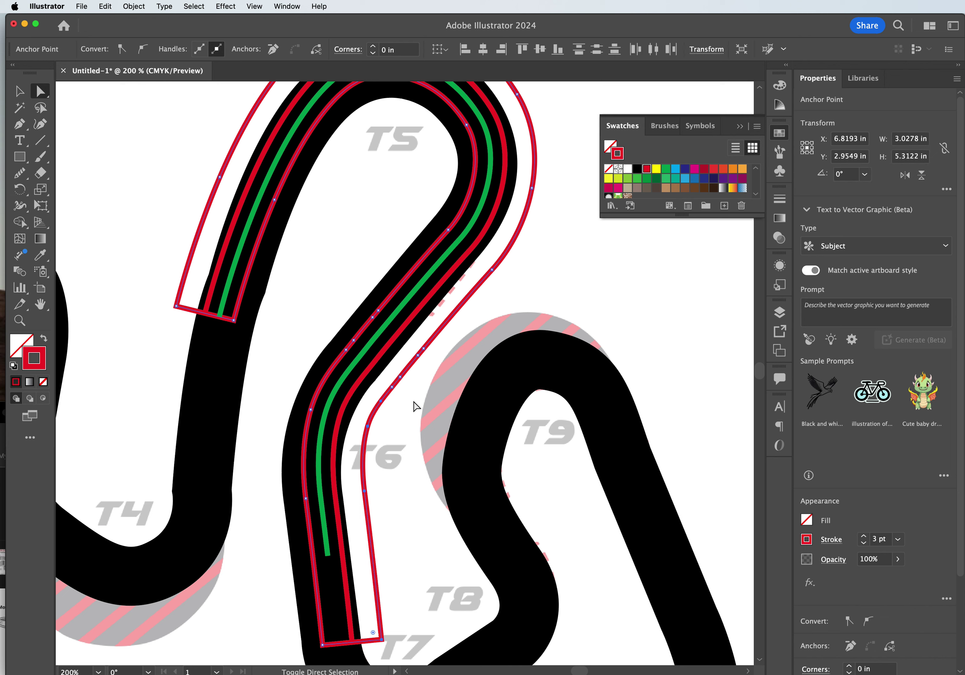
drag(414, 407, 418, 343)
click(534, 194)
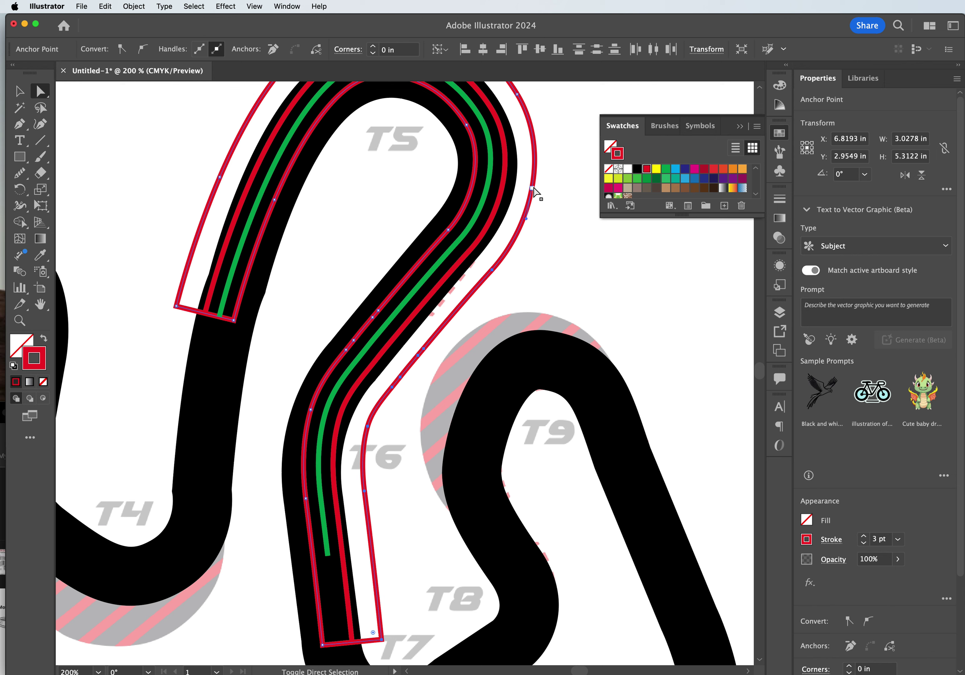
click(175, 306)
scroll(429, 250, up, 5)
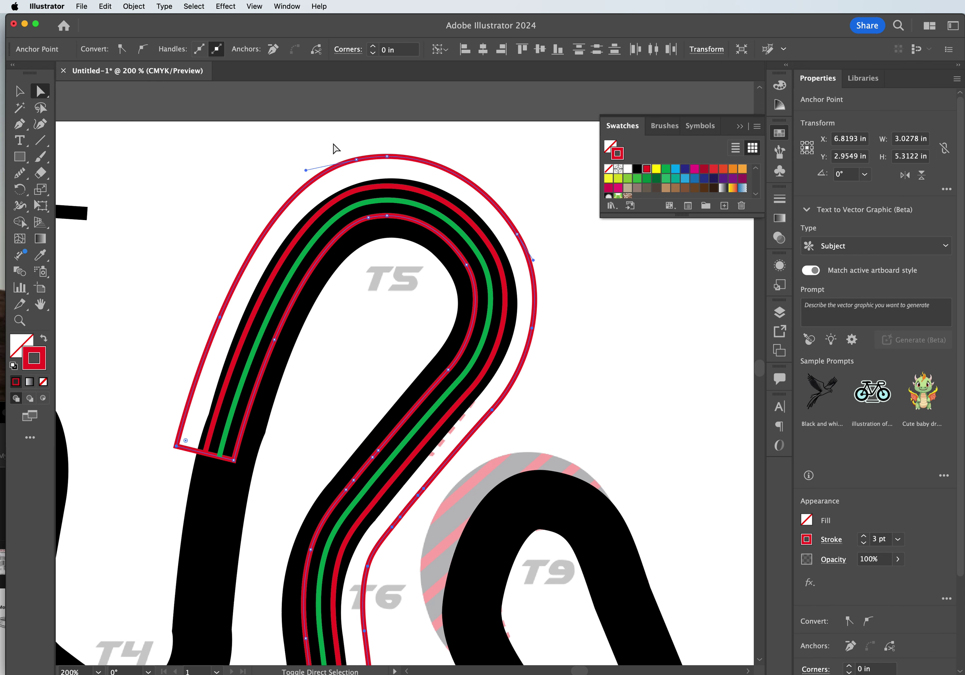
drag(356, 131, 424, 183)
click(528, 242)
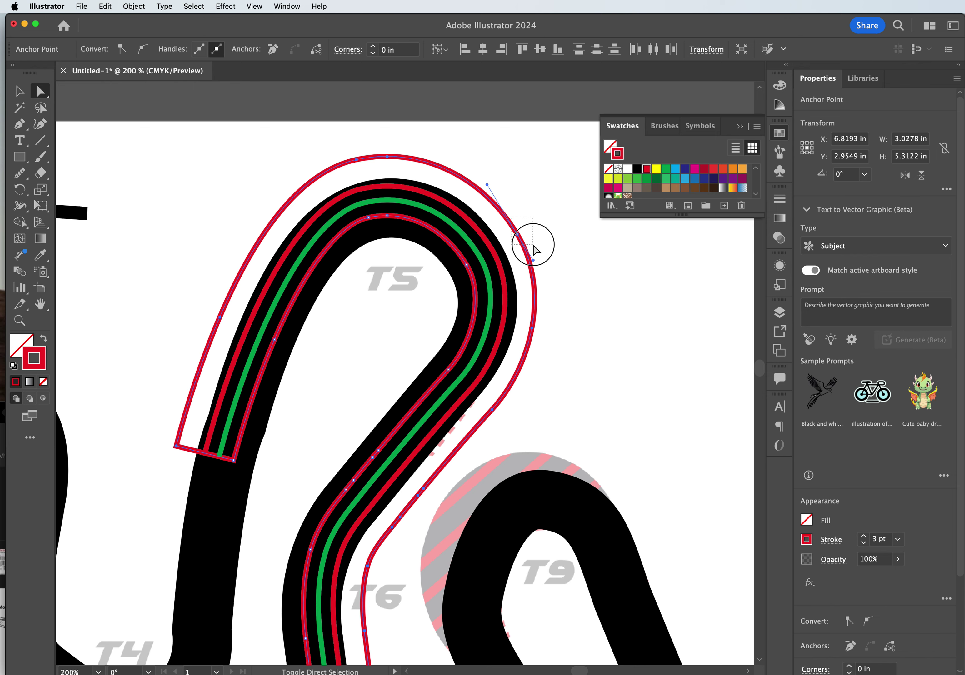
key(Delete)
scroll(560, 290, down, 2)
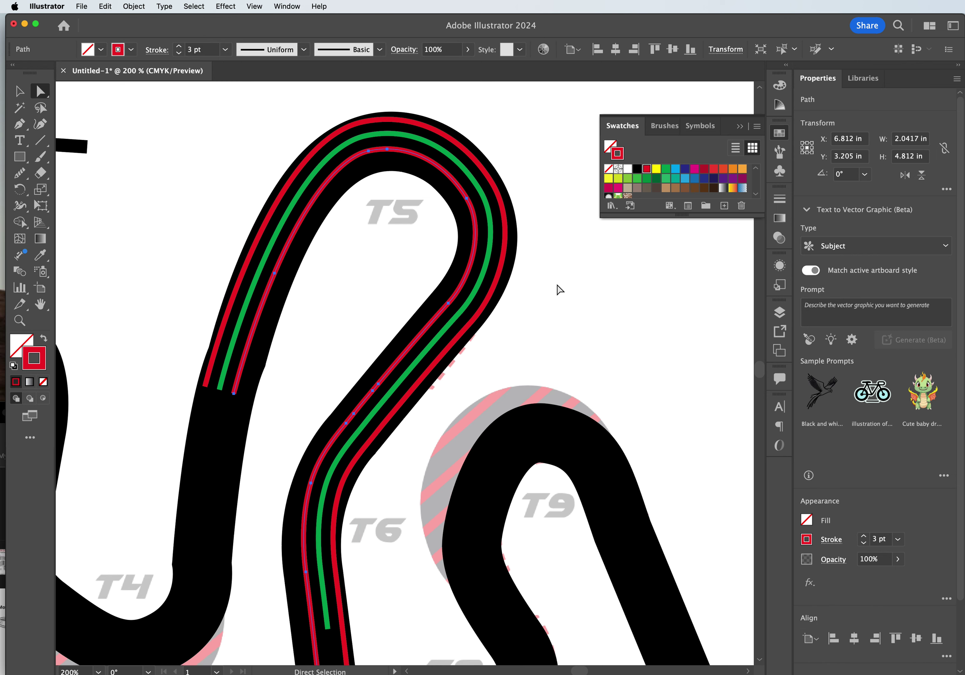
Change the stroke colour of the innermost parallel line to orange and deselect it.
click(20, 96)
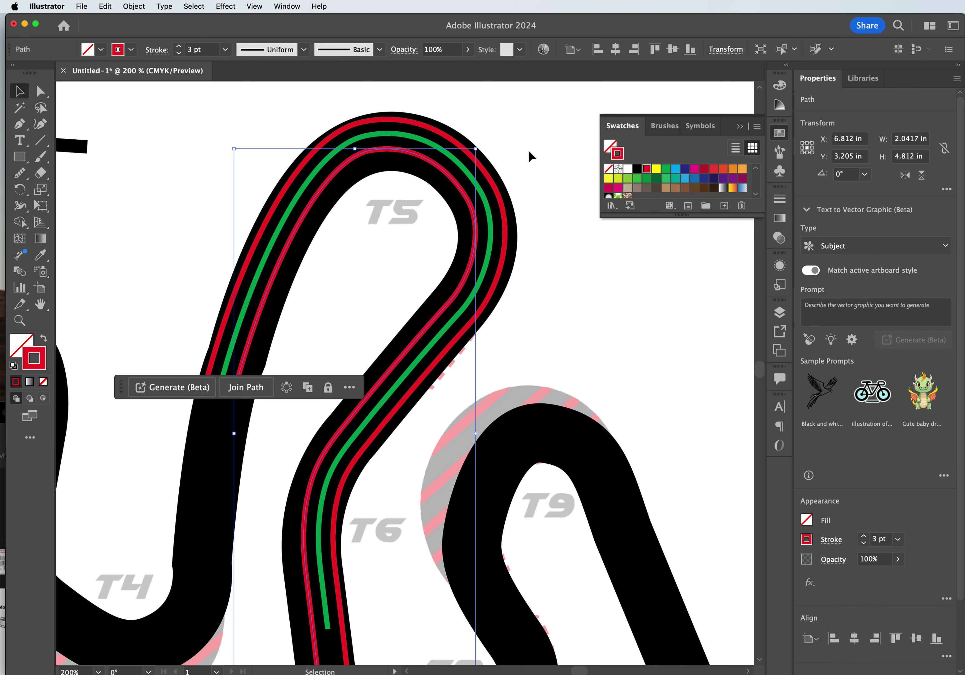
click(734, 170)
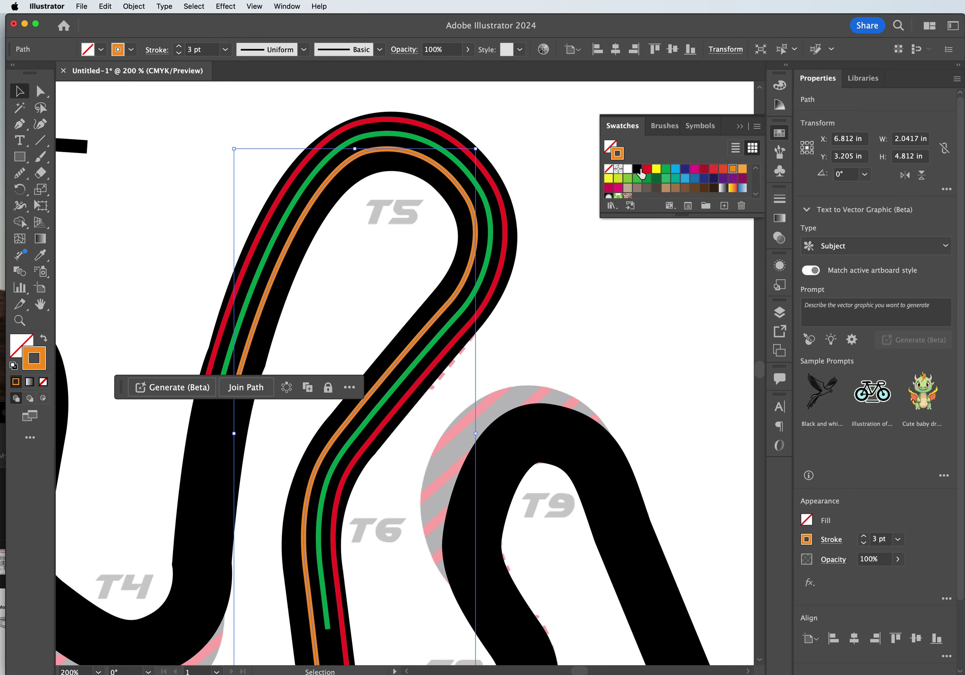
click(555, 138)
scroll(412, 209, down, 3)
scroll(409, 201, up, 2)
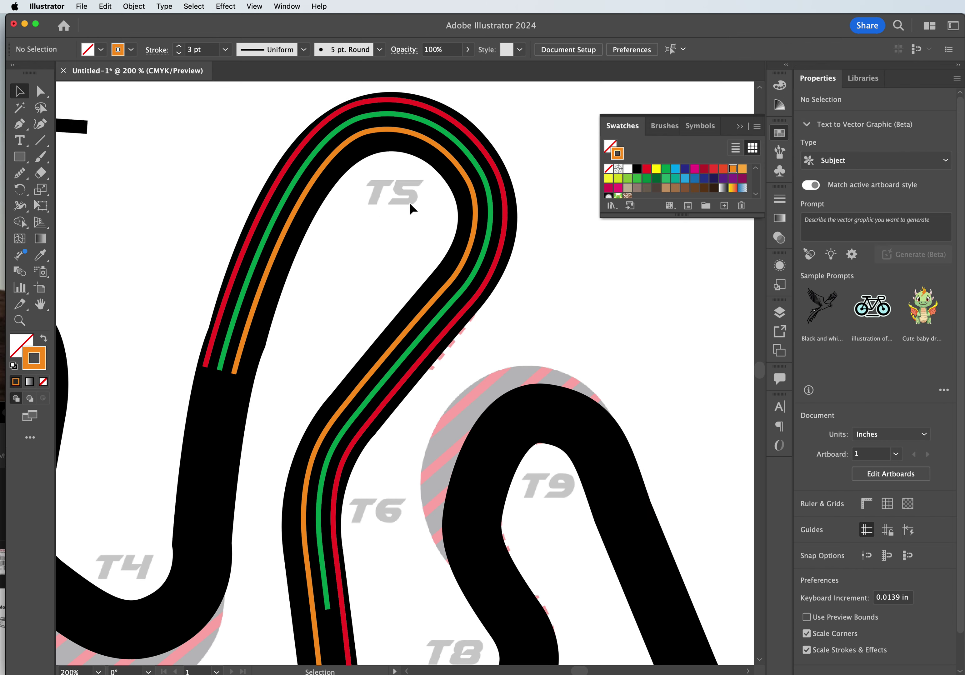
Extend the orange line from its lower end with a Pen-tool curve through the bottom of turn T7, and deselect it.
scroll(409, 201, down, 4)
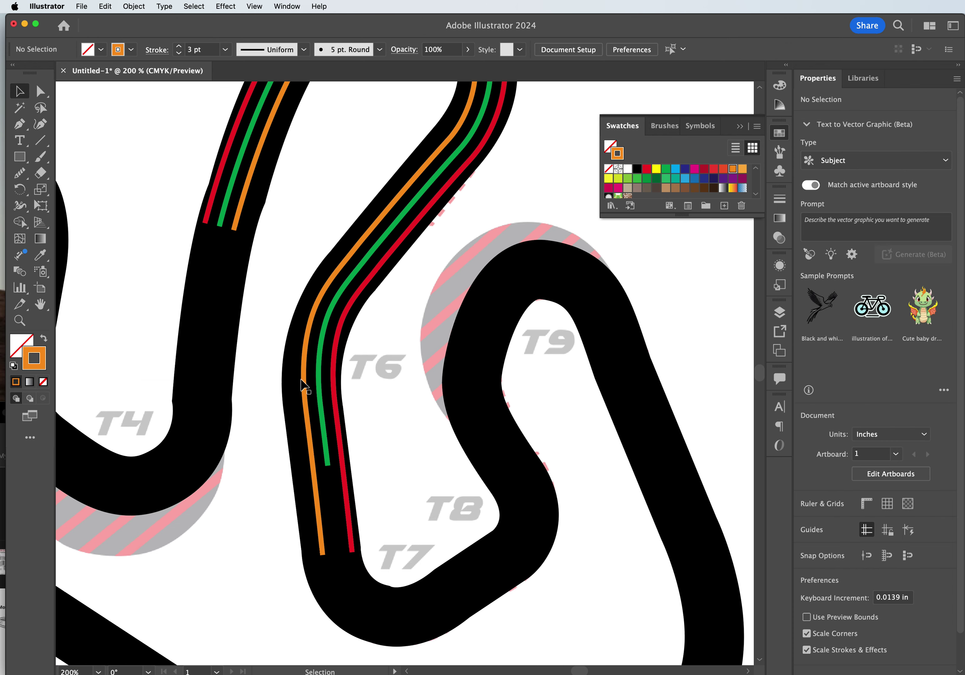
click(302, 384)
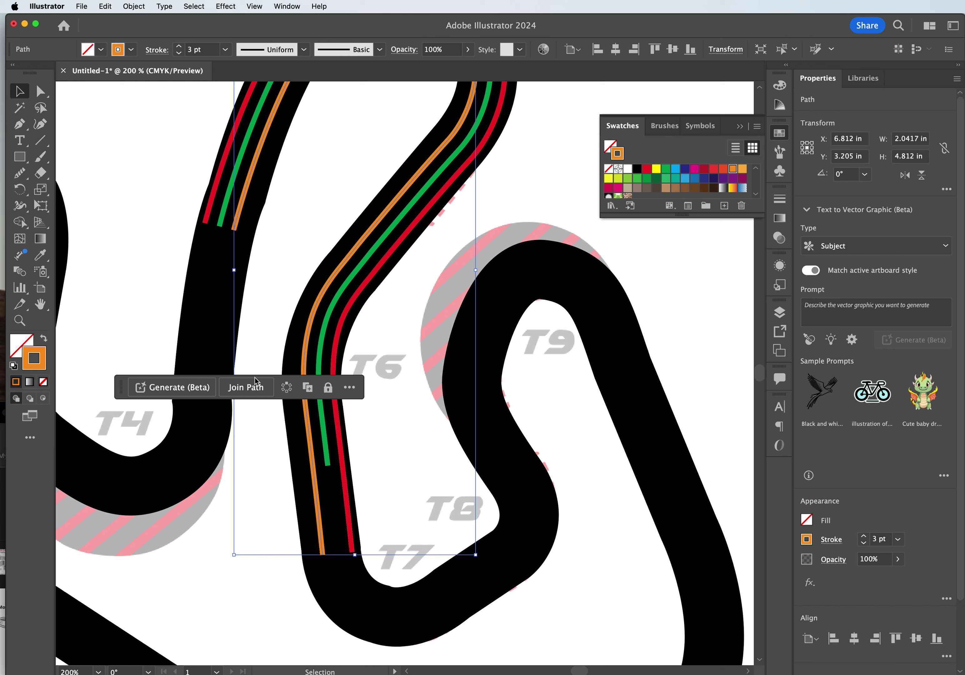
click(19, 125)
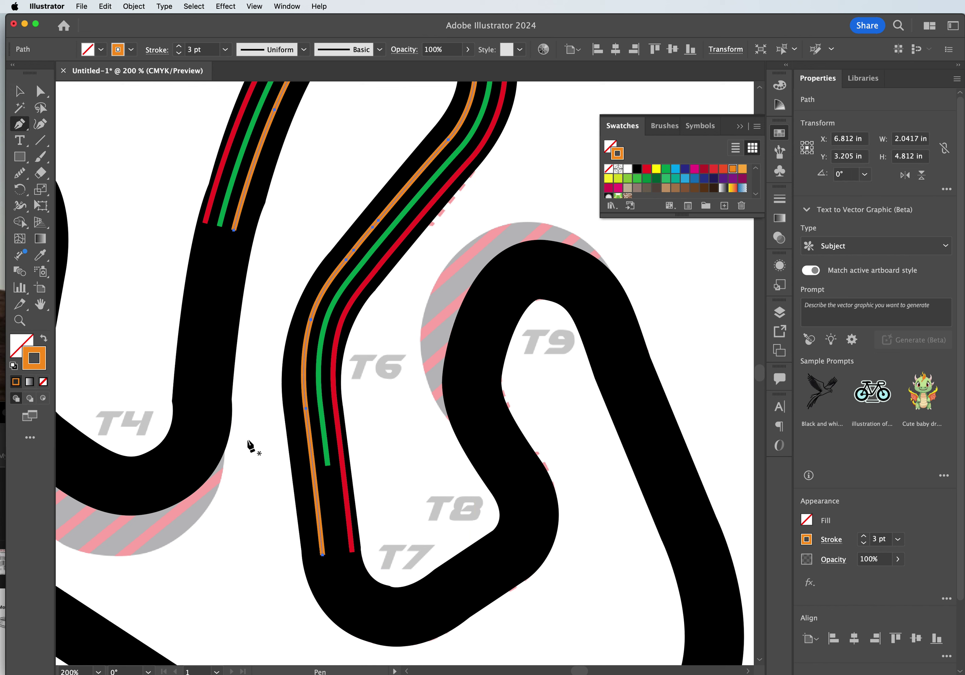
click(323, 555)
drag(390, 624, 450, 625)
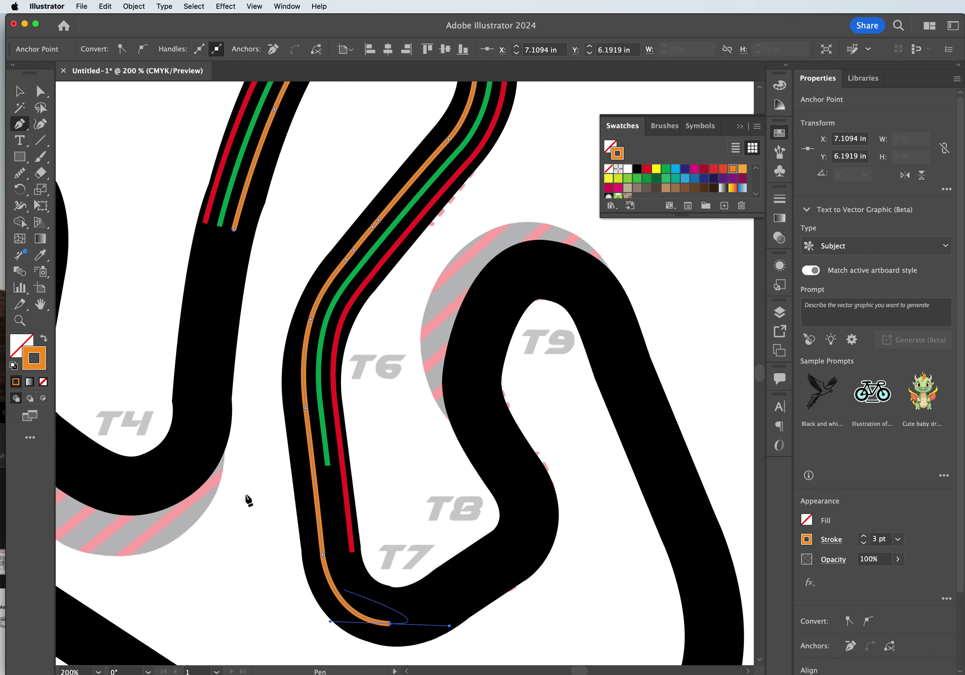
key(Escape)
scroll(237, 414, up, 2)
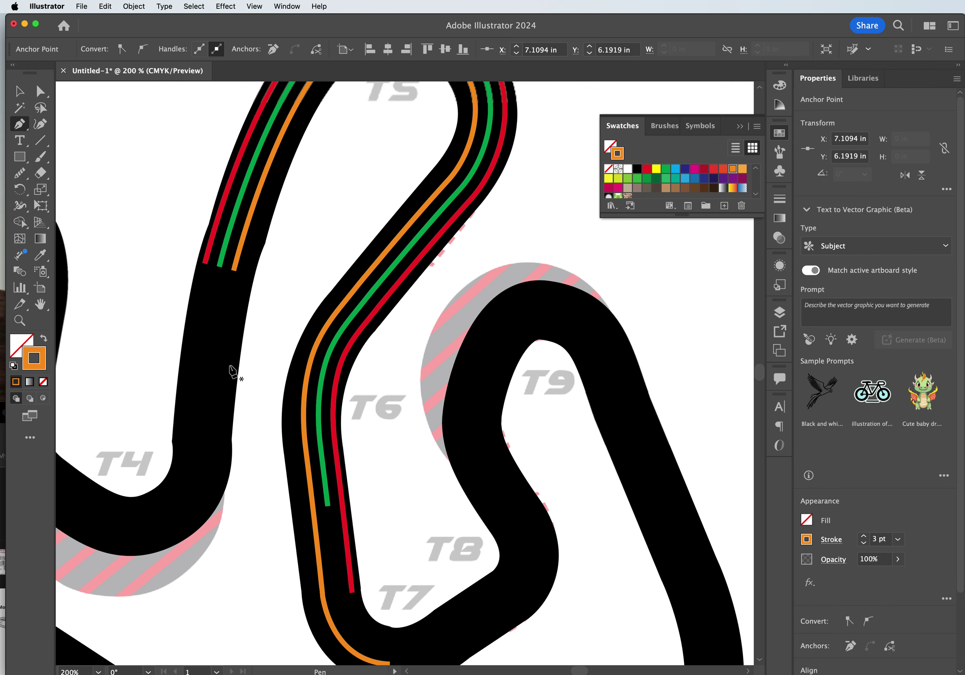
scroll(233, 372, up, 6)
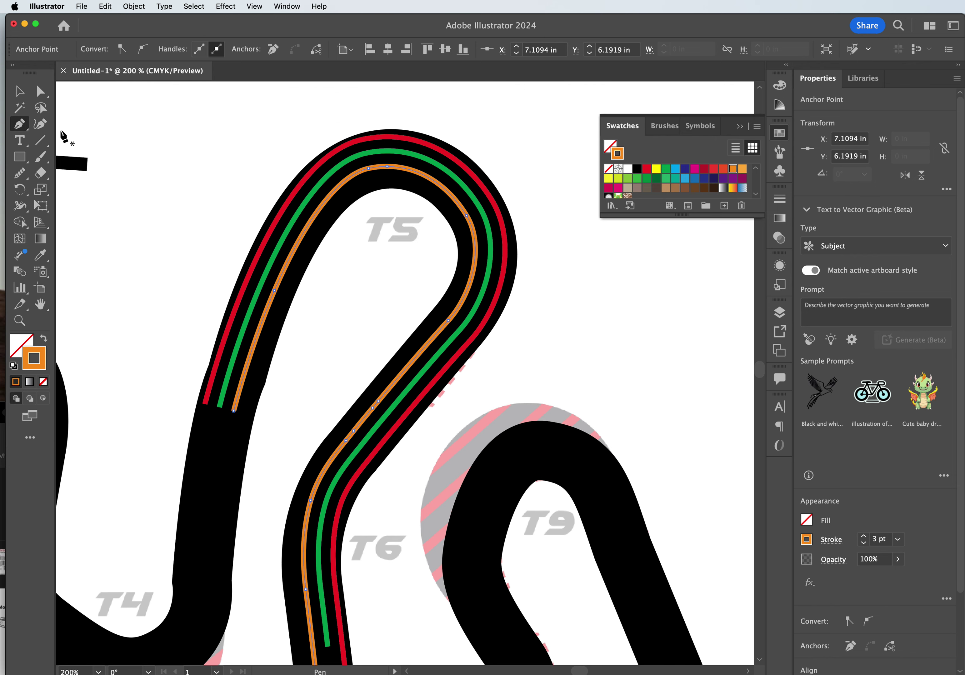
click(19, 91)
click(173, 246)
Add the round Arrow 21 arrowhead to the end of the red line near turn T7.
scroll(173, 243, down, 6)
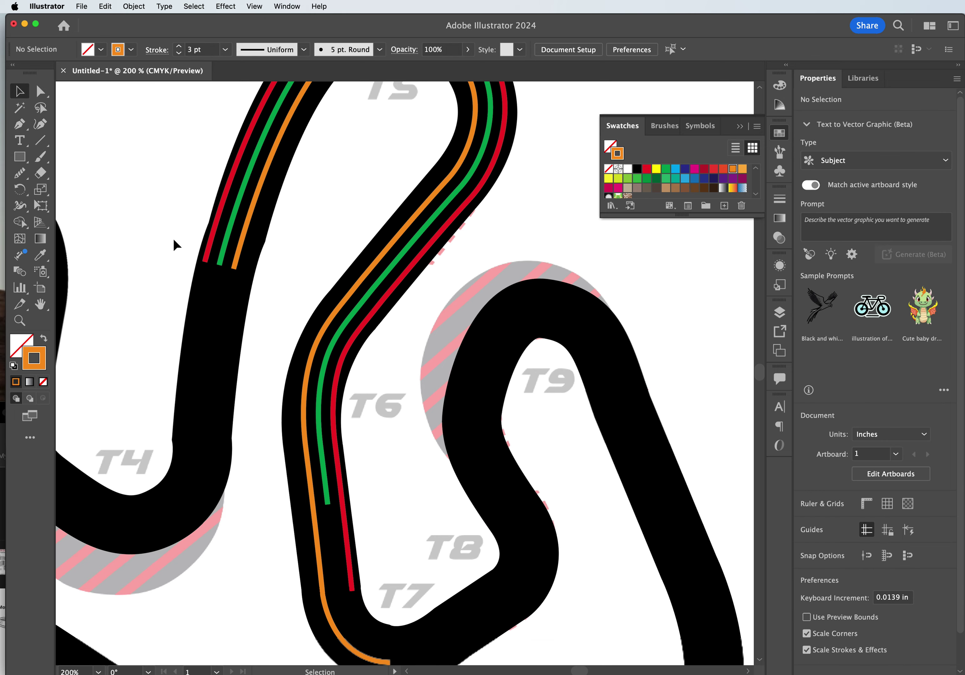
scroll(173, 241, down, 4)
scroll(173, 241, up, 10)
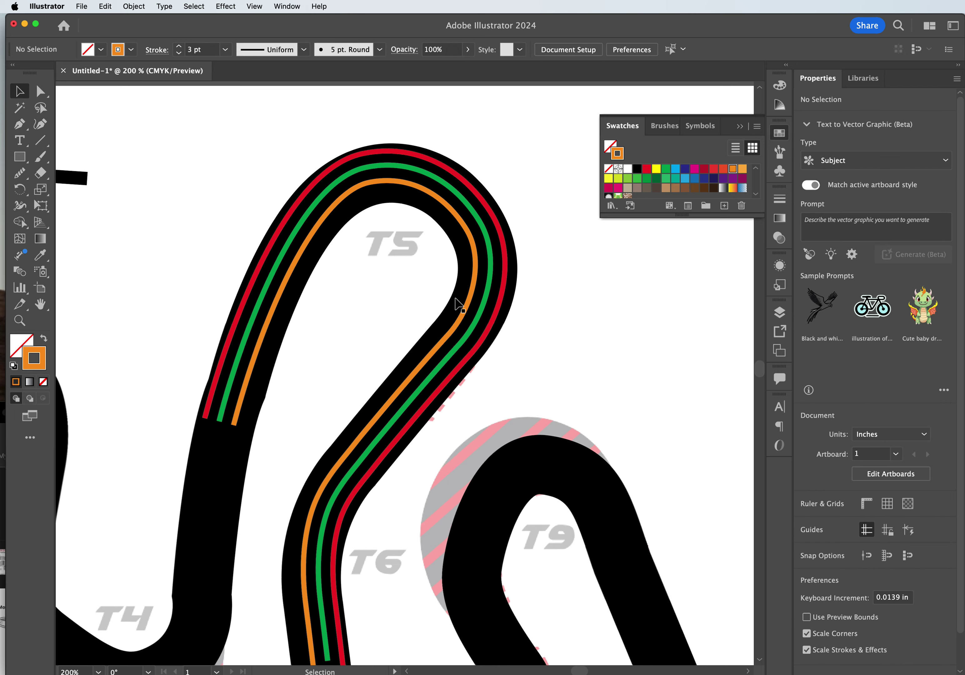
scroll(455, 303, down, 6)
key(super+minus)
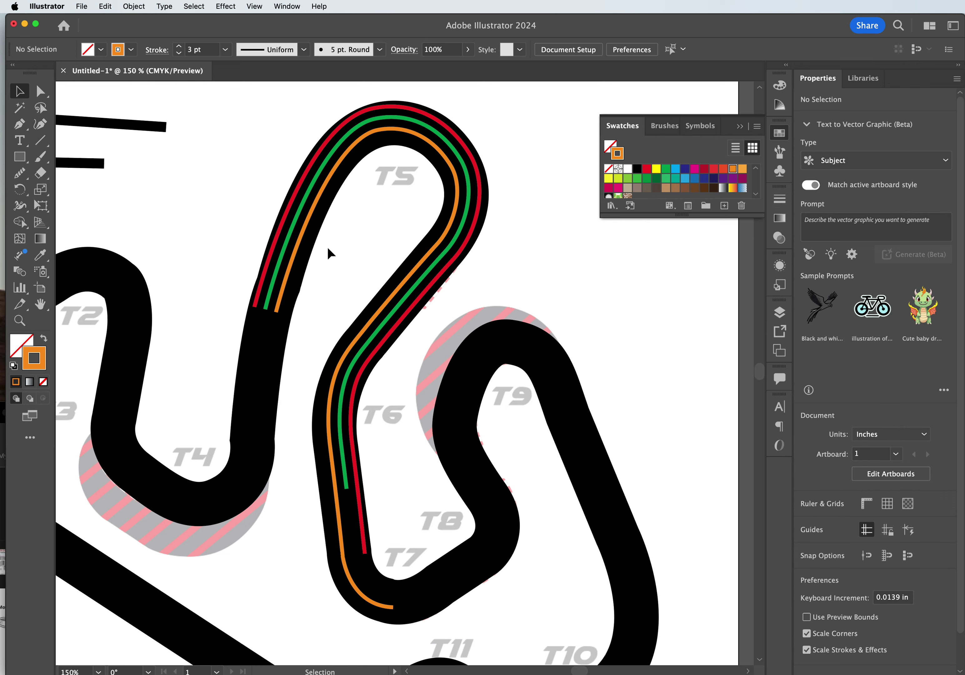
scroll(352, 248, up, 3)
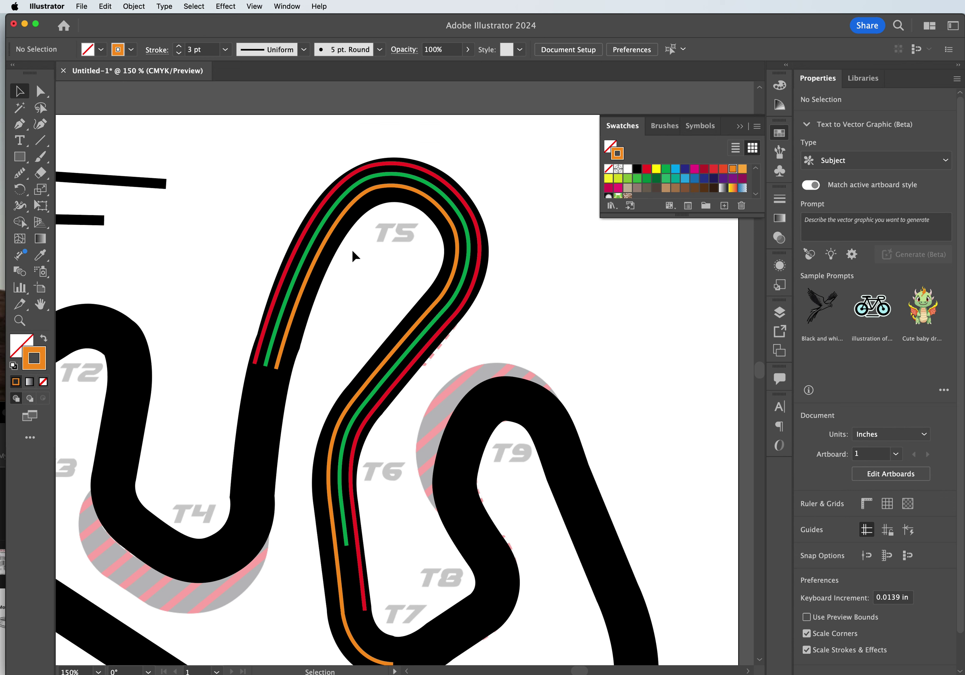
scroll(351, 248, down, 3)
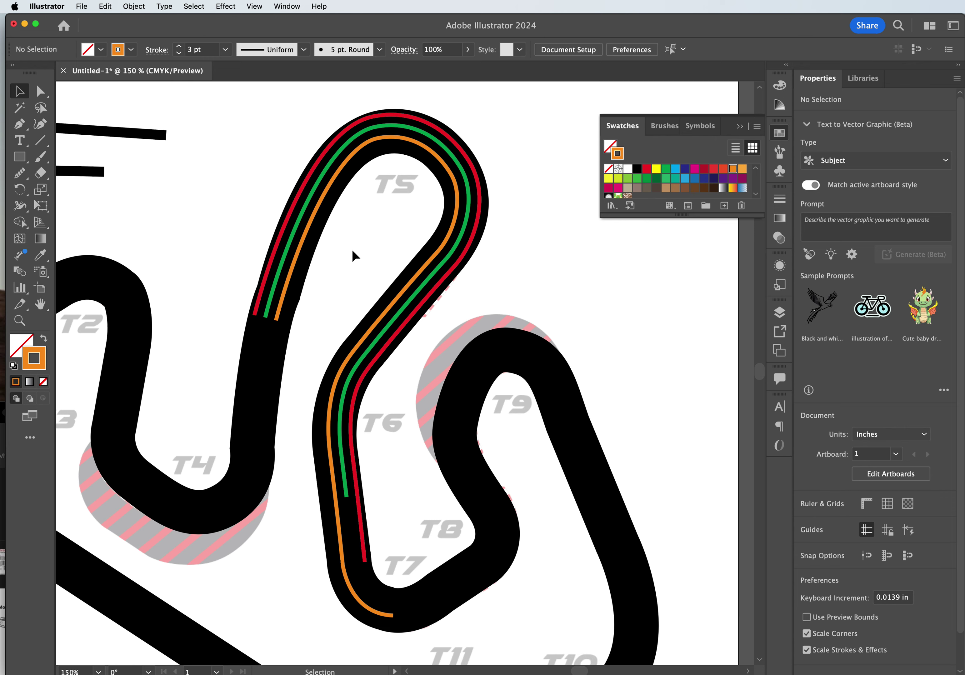
click(378, 363)
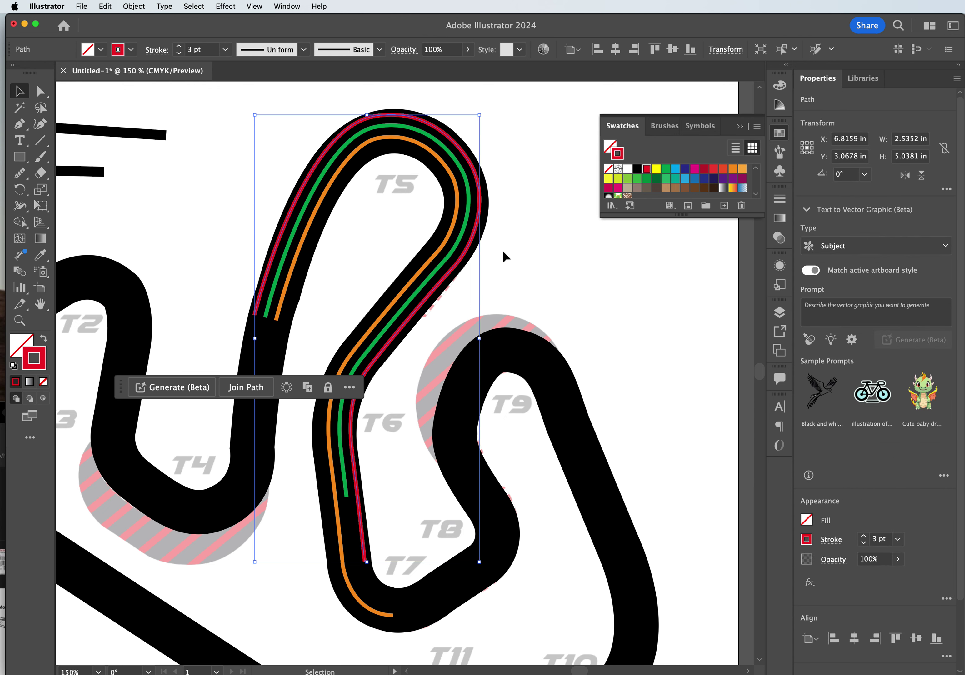
click(787, 202)
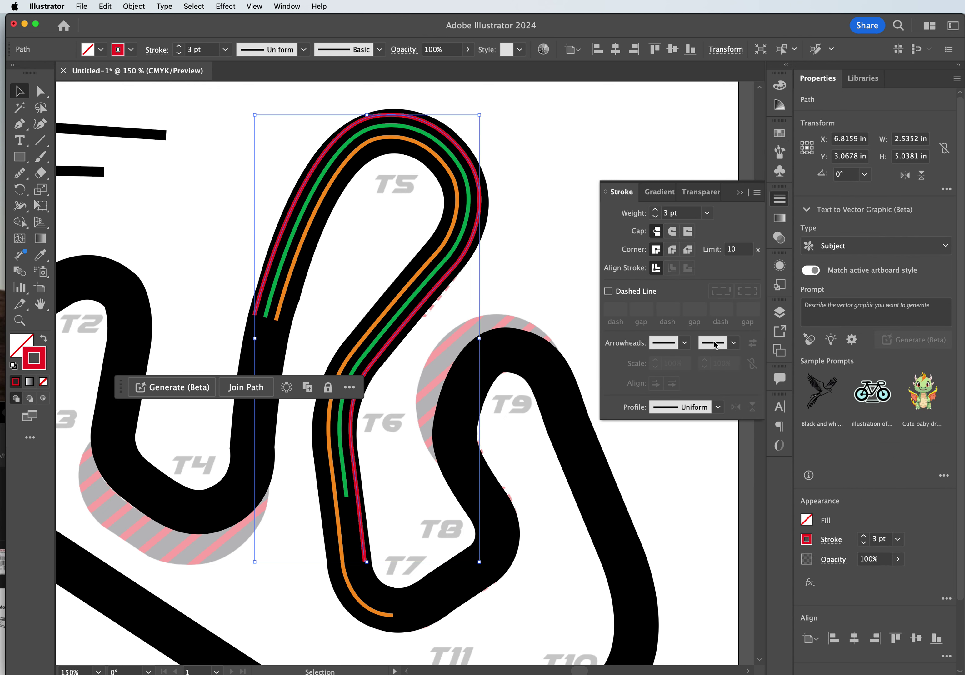
click(733, 345)
scroll(696, 472, down, 10)
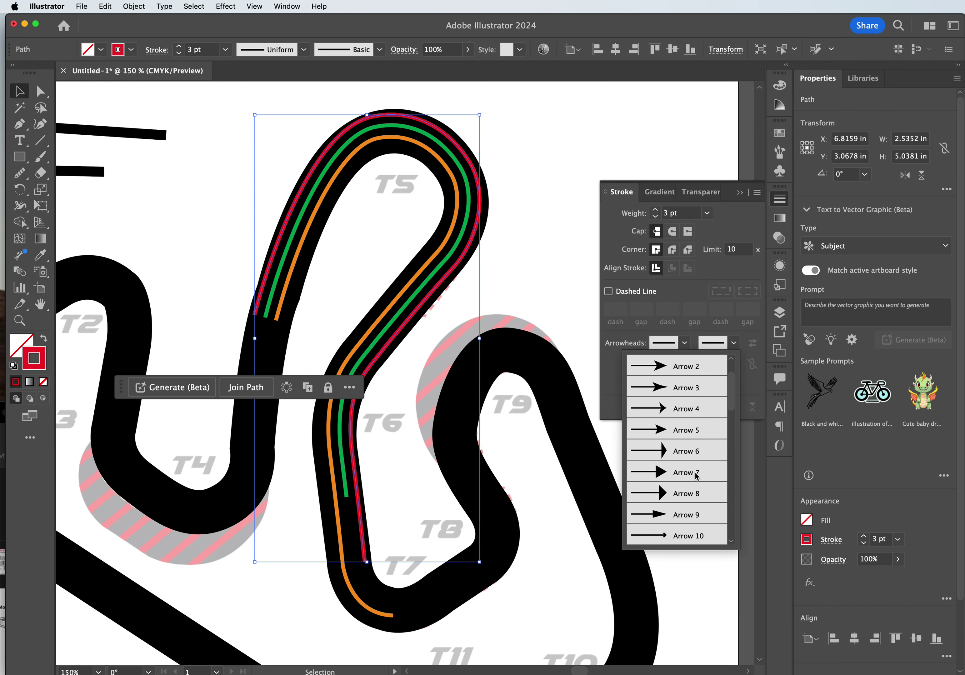
scroll(697, 474, up, 4)
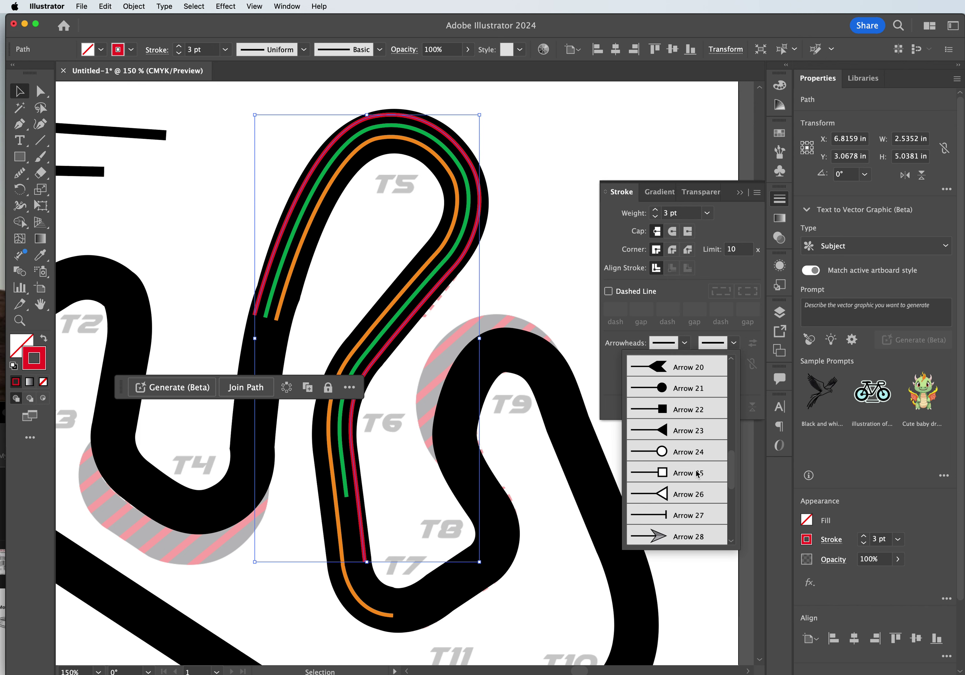
click(702, 390)
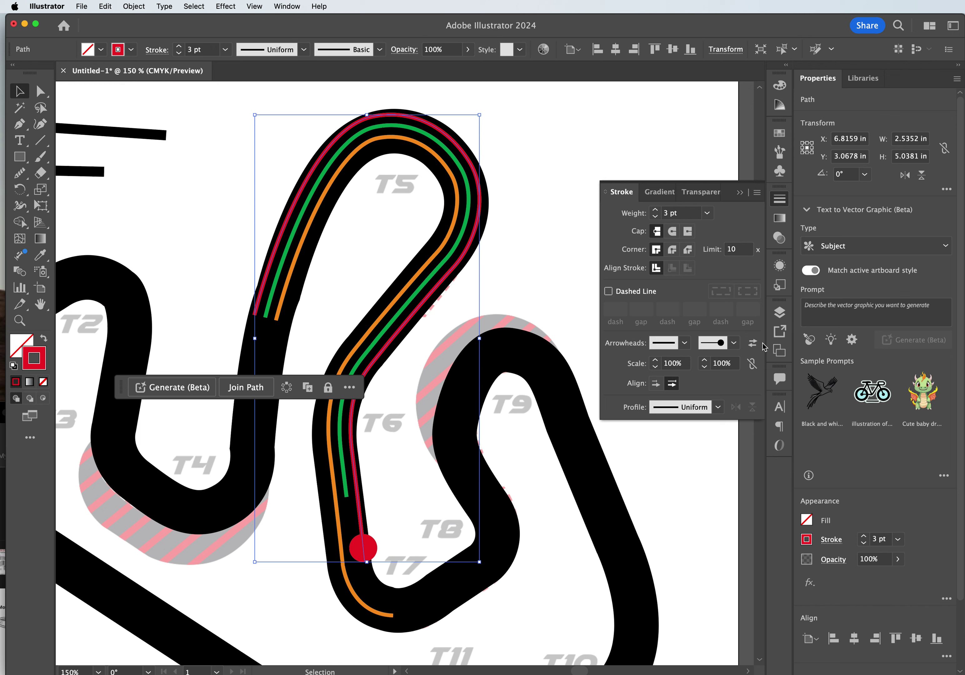
Reduce the scale of the red line's end arrowhead to 31% and deselect the line.
click(724, 368)
text(50)
key(Return)
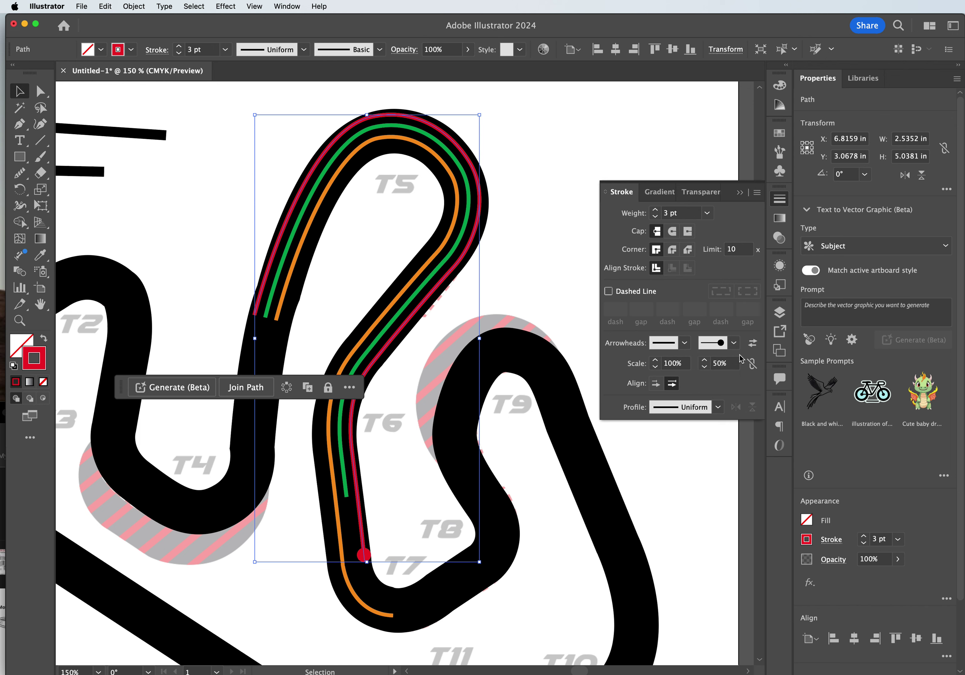
click(705, 366)
click(705, 366)
click(705, 367)
click(705, 362)
click(705, 362)
click(705, 362)
click(705, 361)
click(705, 362)
click(114, 107)
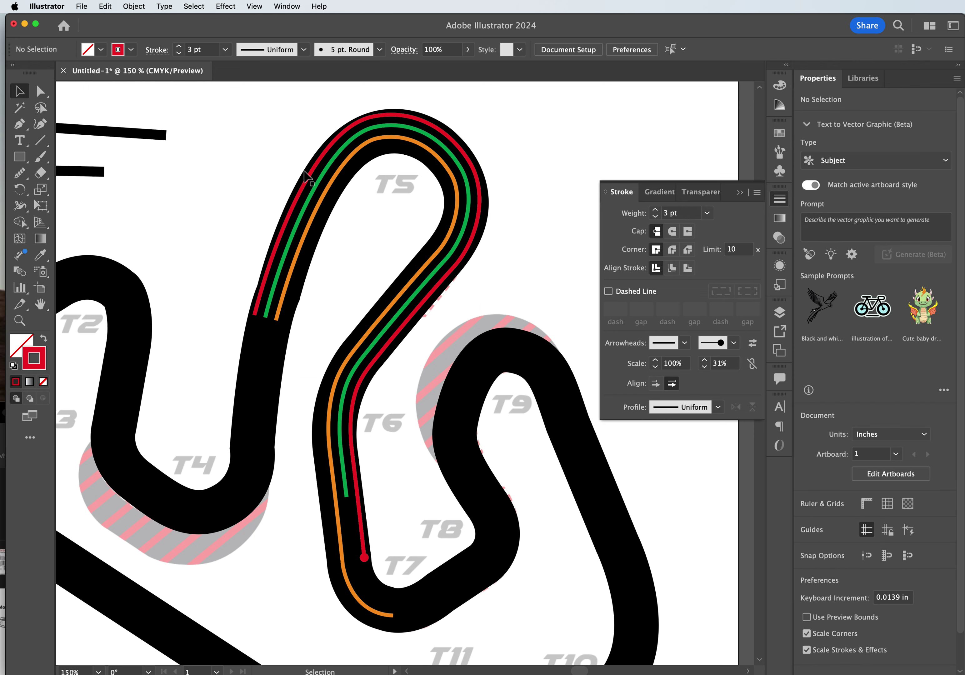
Apply the triangular tapered width profile to the red line, flip it along the path so it widens towards T7, and deselect the line.
click(368, 374)
click(717, 408)
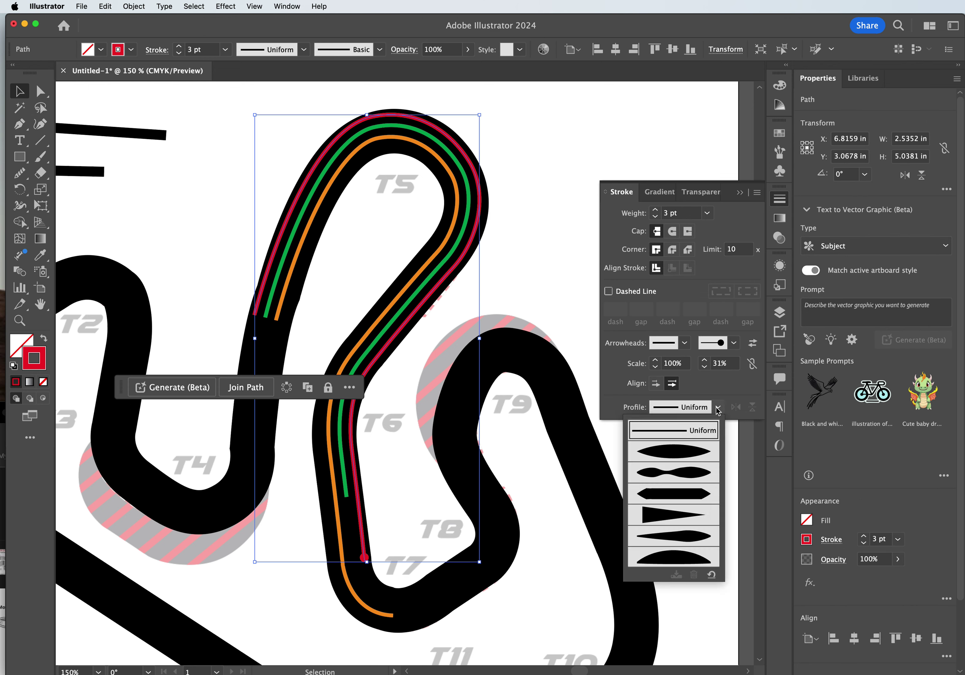
click(667, 515)
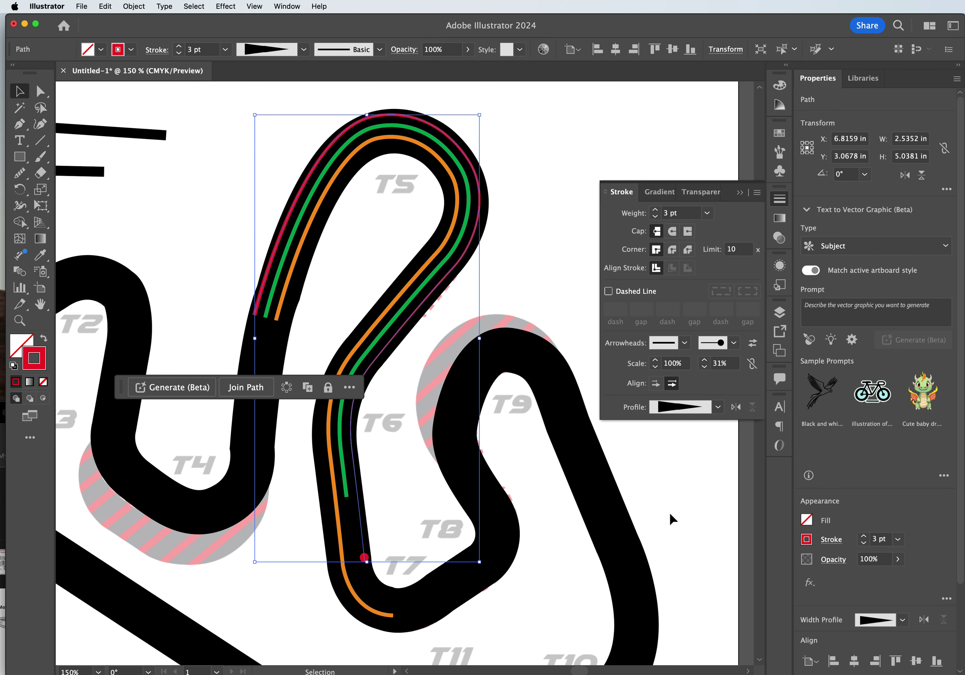
click(736, 408)
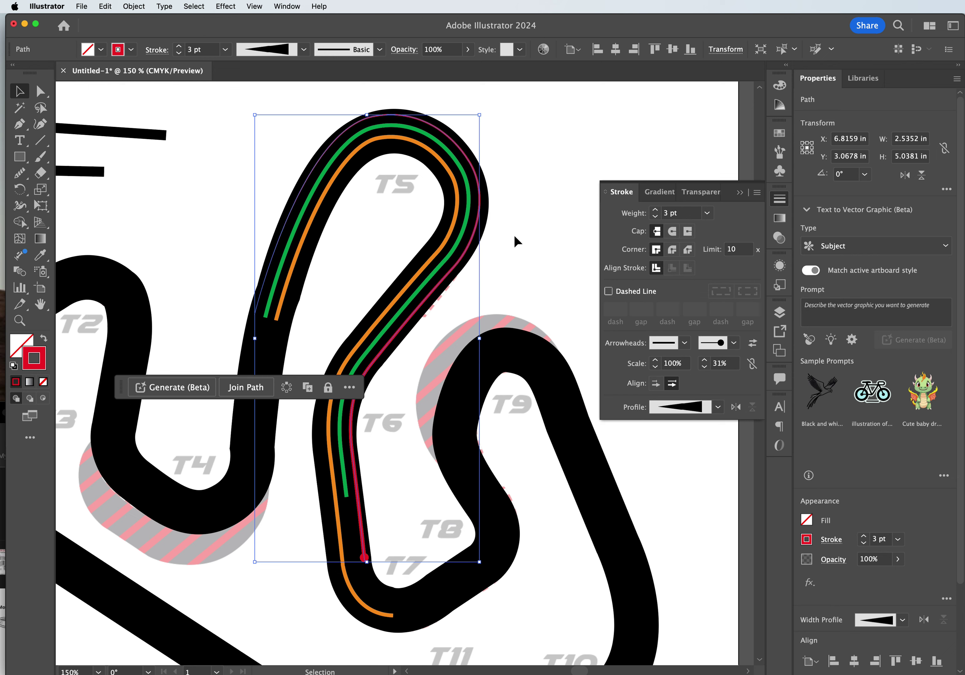
click(534, 231)
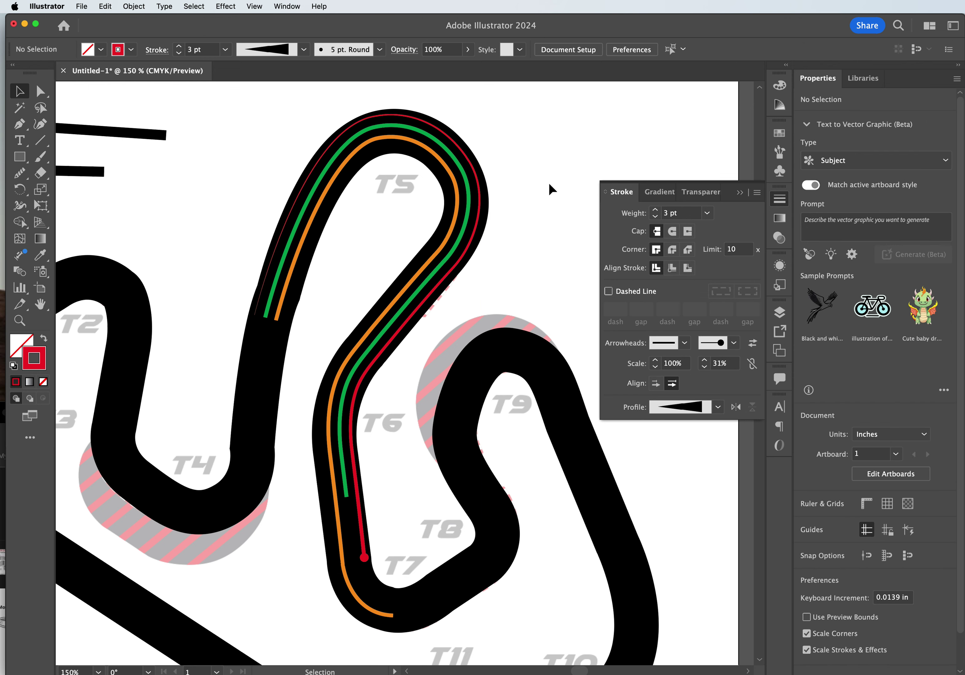
Select the green and orange lines together, give both the round Arrow 21 end arrowhead, and deselect them.
click(268, 308)
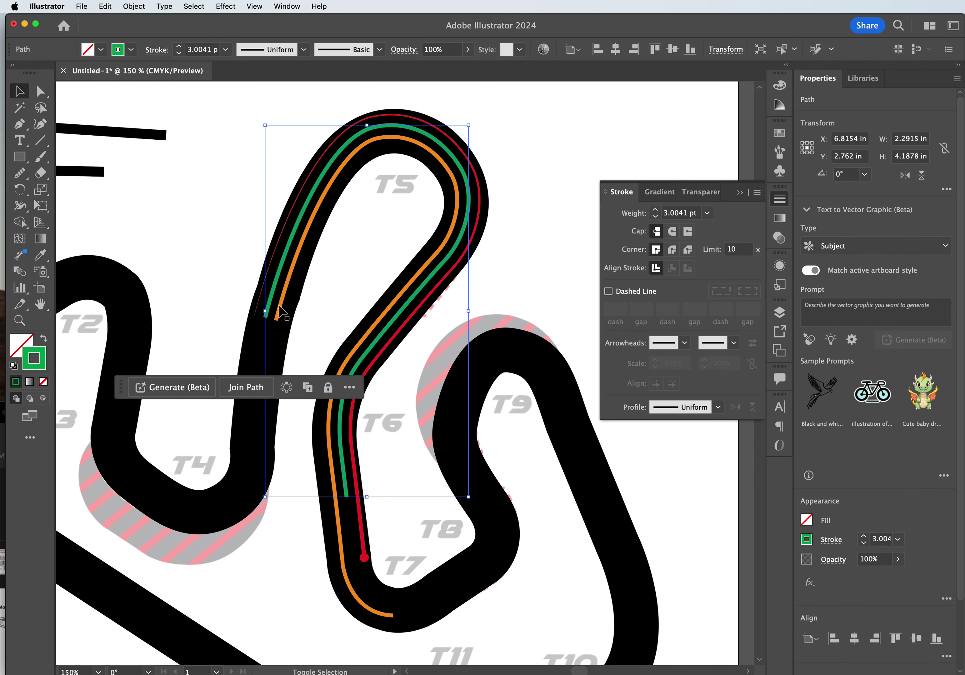
shift+click(280, 312)
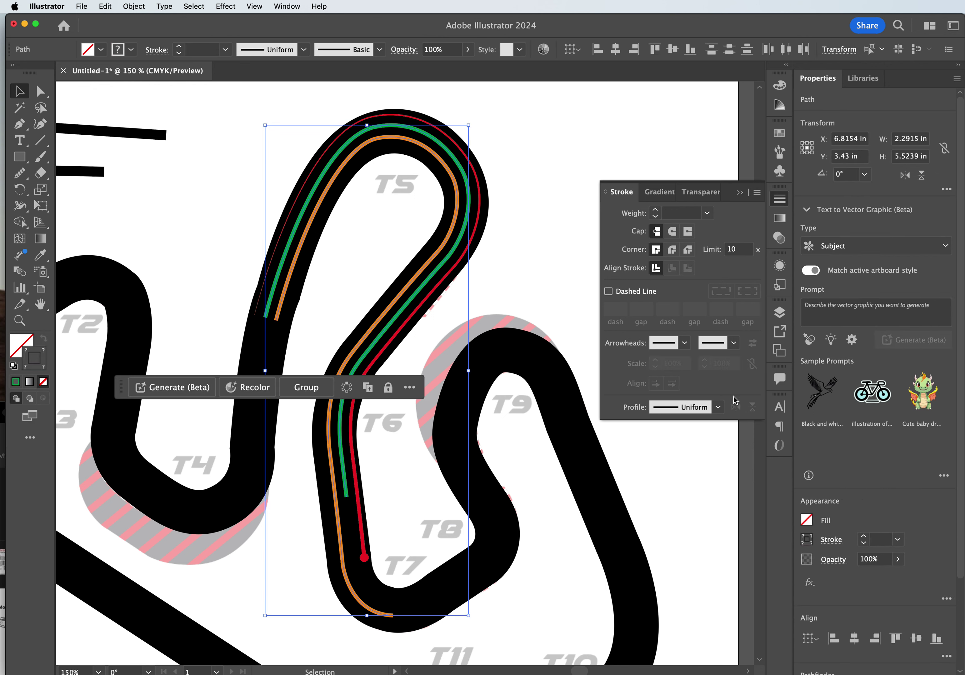
click(734, 343)
scroll(693, 461, down, 10)
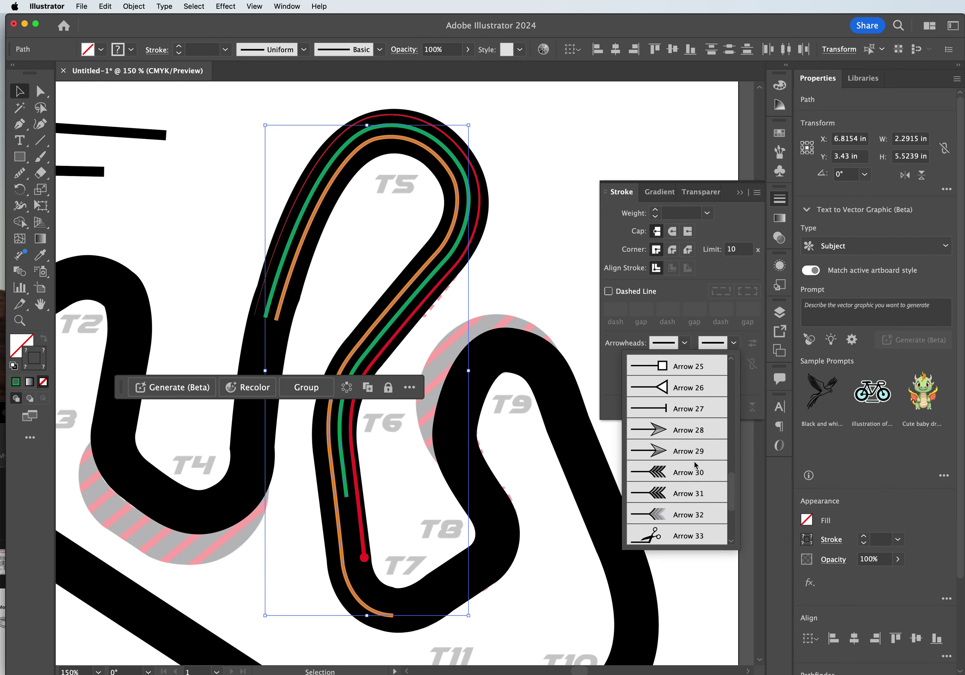
scroll(695, 460, up, 2)
click(686, 388)
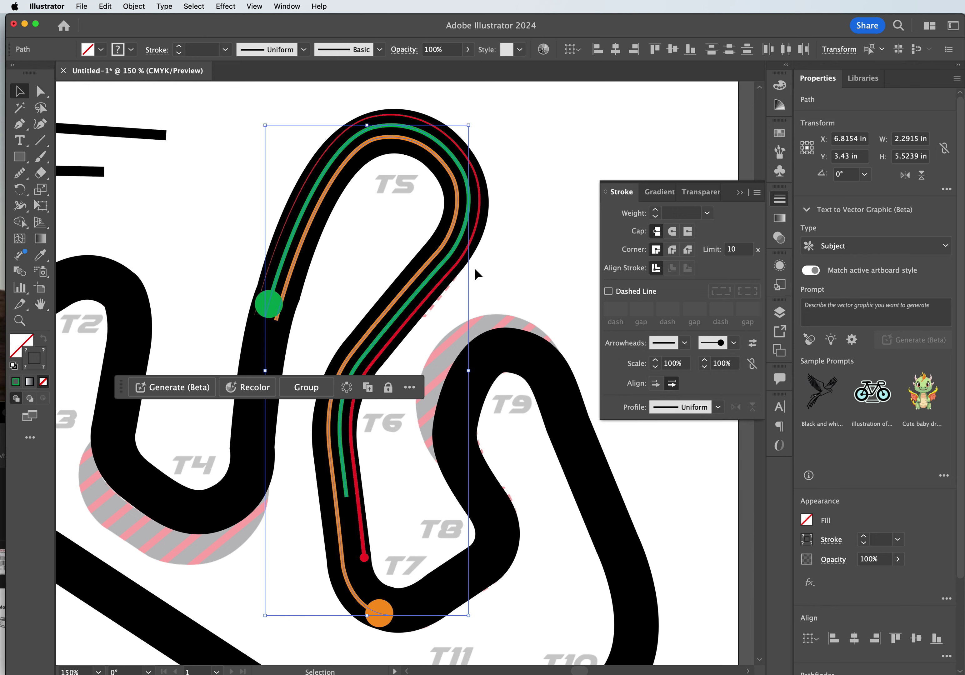
click(486, 268)
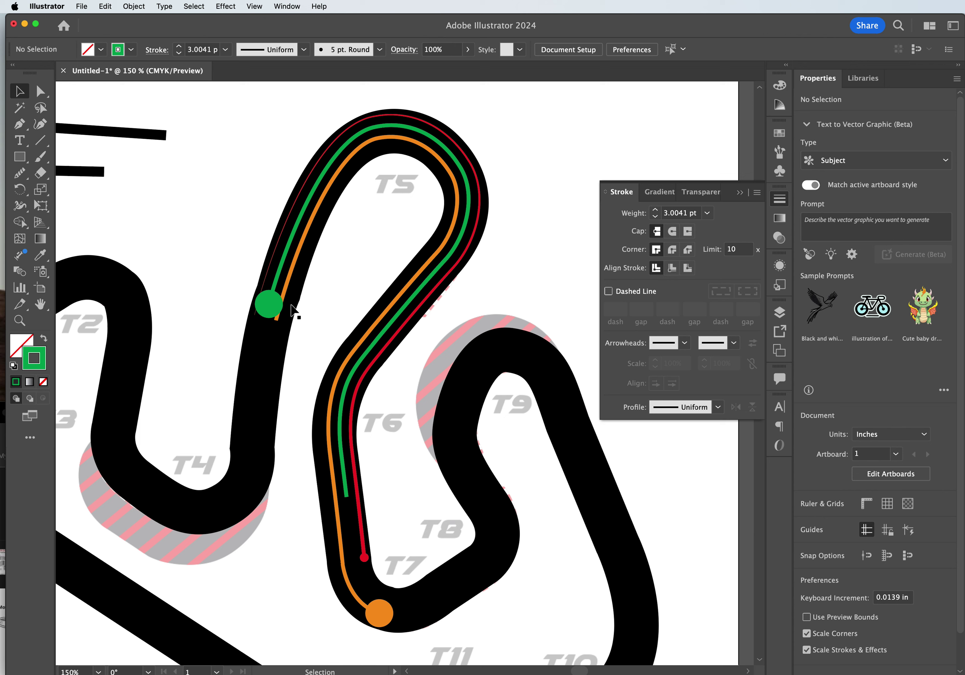
Set the green line's end arrowhead to None and its start arrowhead to the round Arrow 21.
click(278, 284)
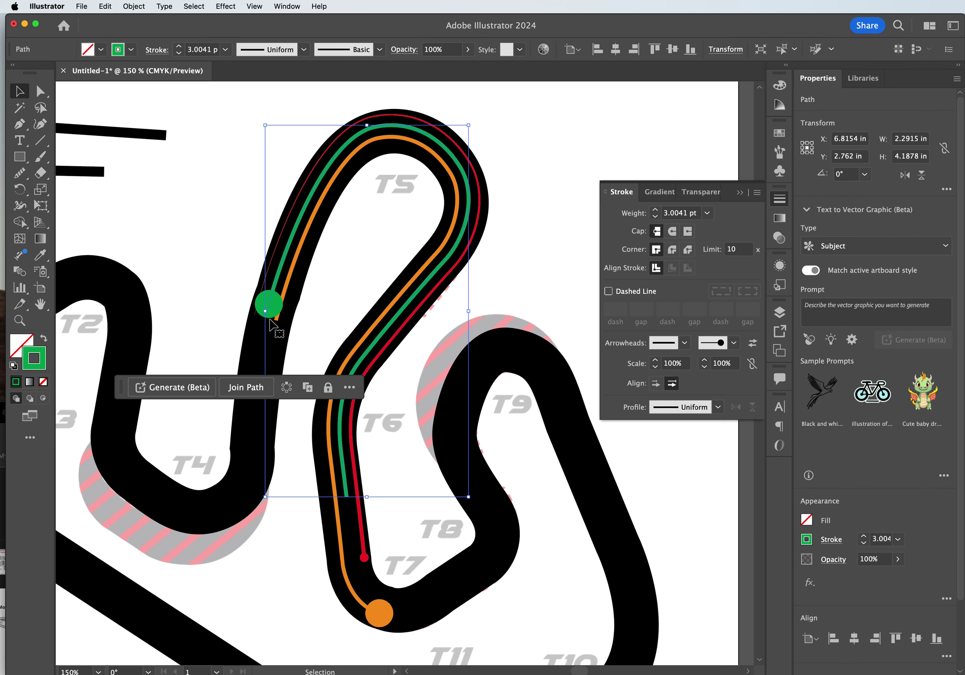
click(733, 343)
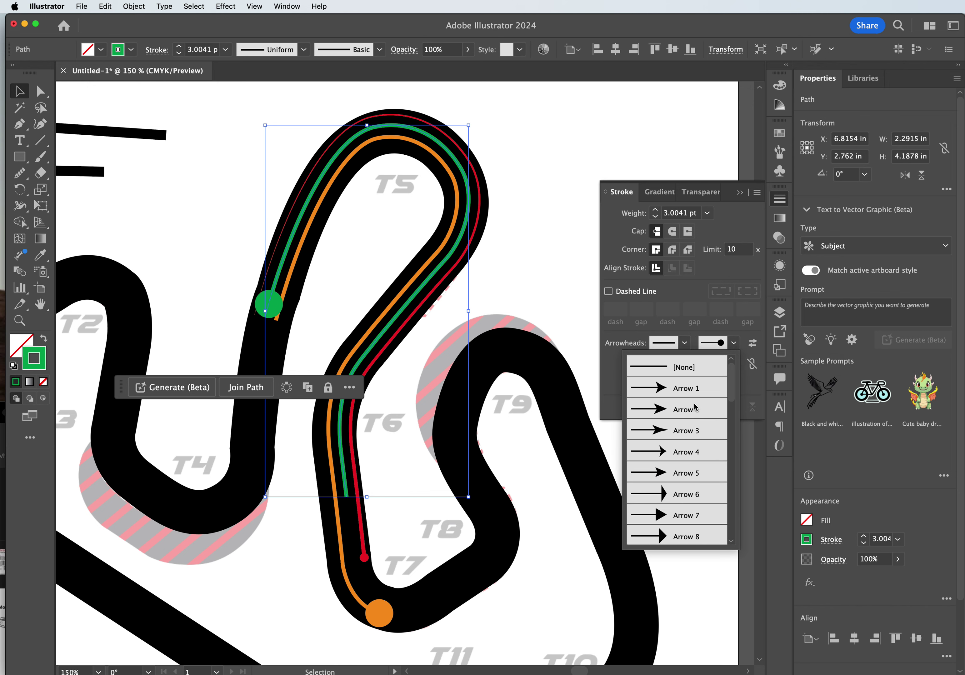
click(673, 366)
click(684, 343)
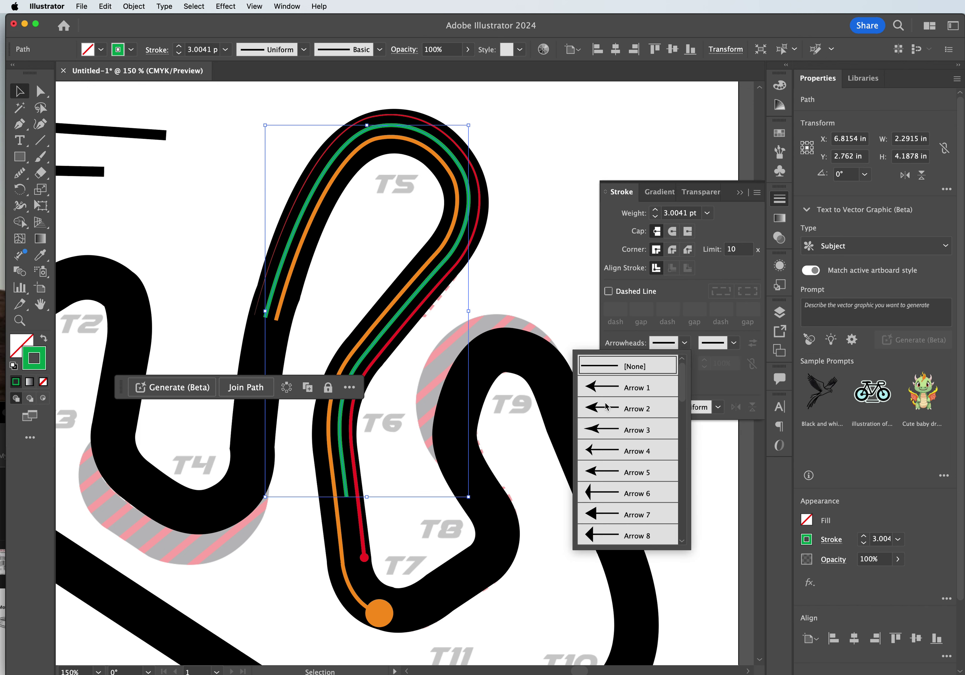
scroll(627, 402, down, 10)
scroll(626, 403, up, 5)
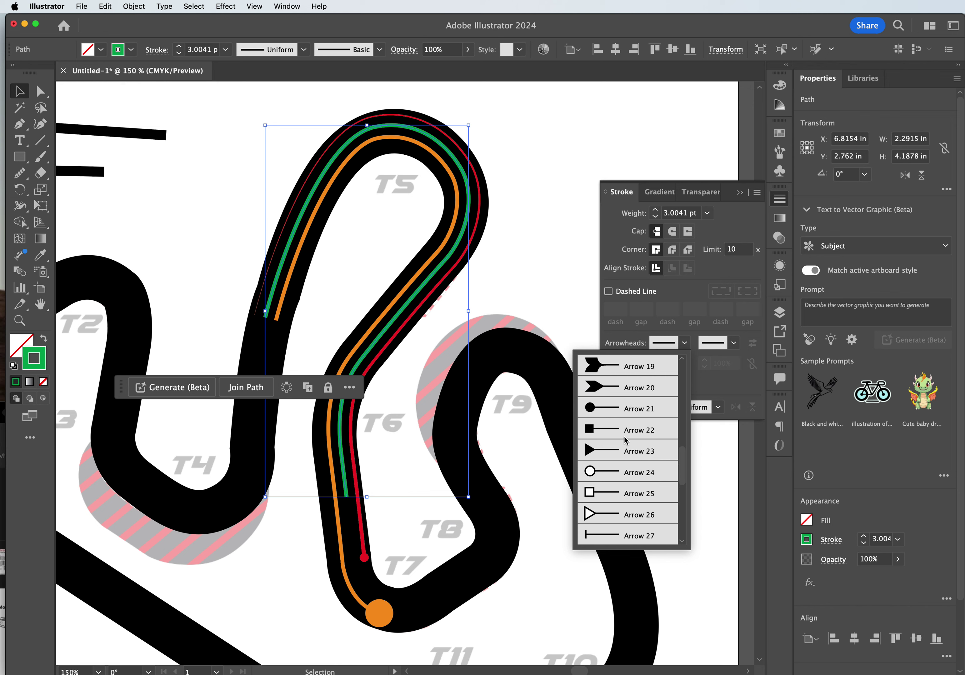
click(628, 418)
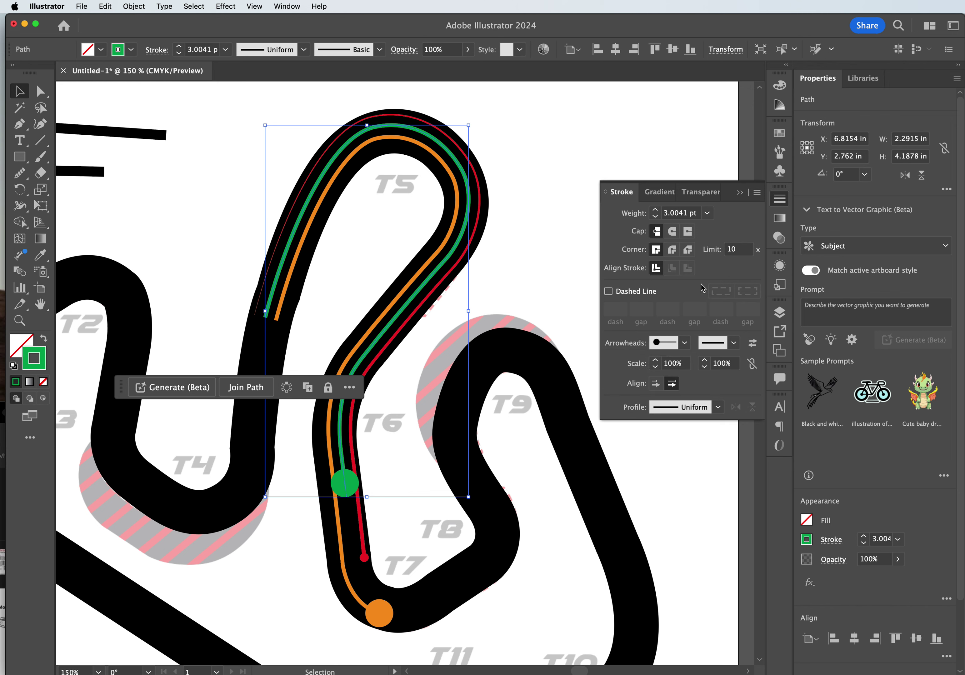
Reduce the scale of the green line's start arrowhead until its dot roughly matches the red line's dot.
click(655, 367)
click(655, 367)
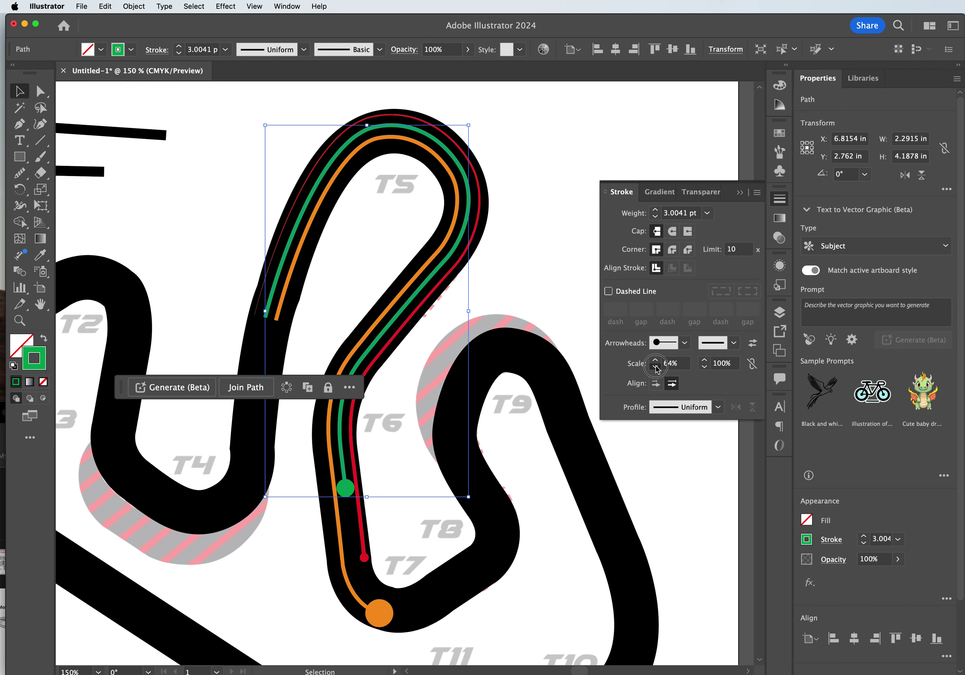
click(656, 367)
click(655, 368)
click(656, 367)
click(656, 368)
Try to shrink the orange line's dot by setting its start arrowhead scale to 450%, then 45%.
click(378, 611)
drag(676, 364, 639, 368)
text(450)
key(Return)
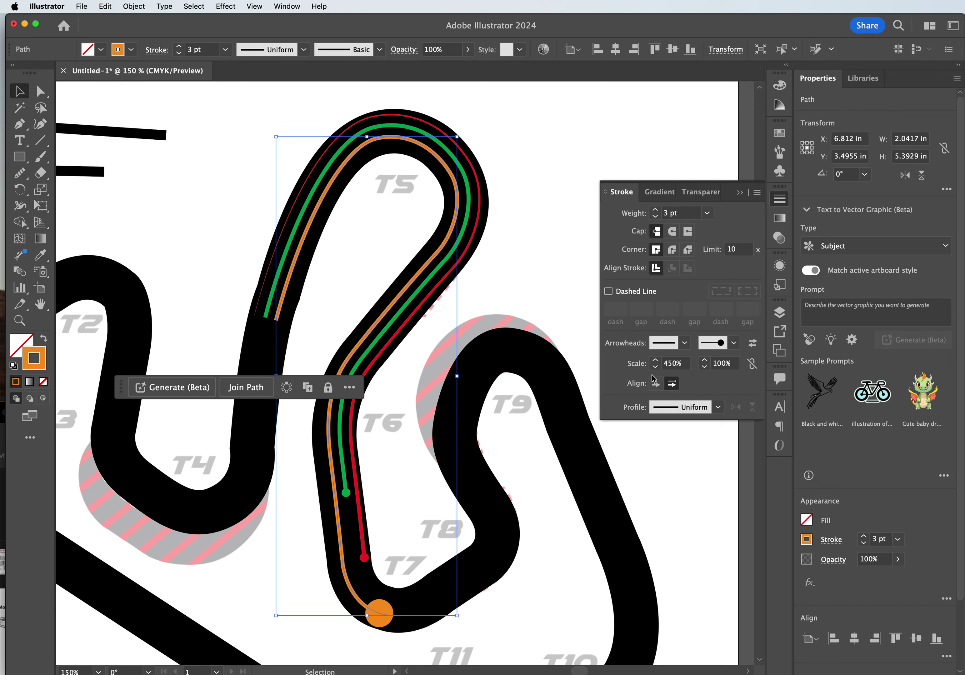
drag(675, 364, 674, 367)
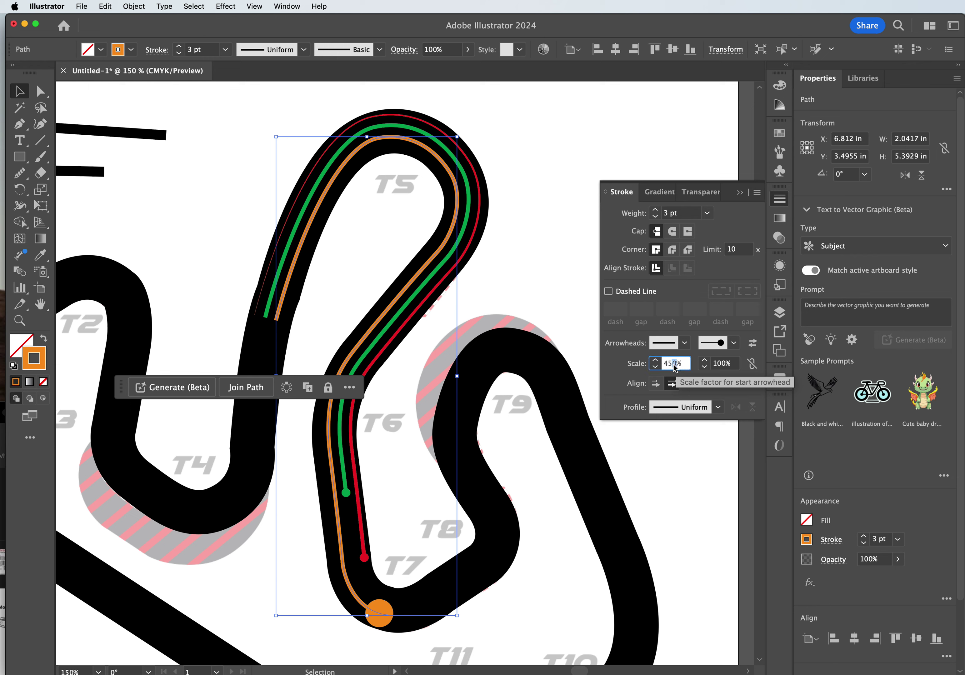
key(Return)
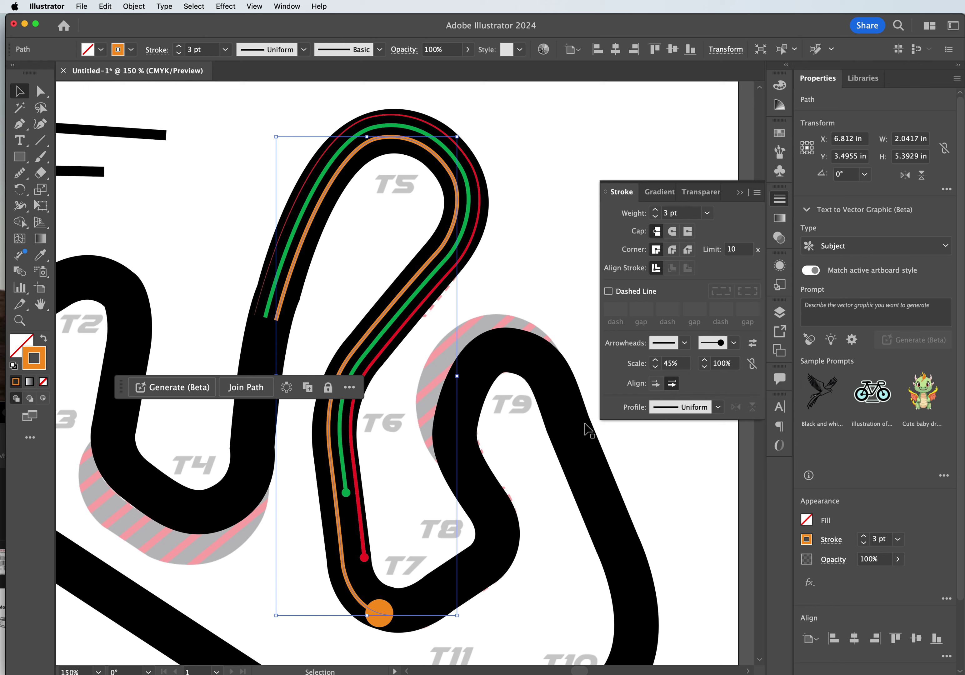
click(357, 602)
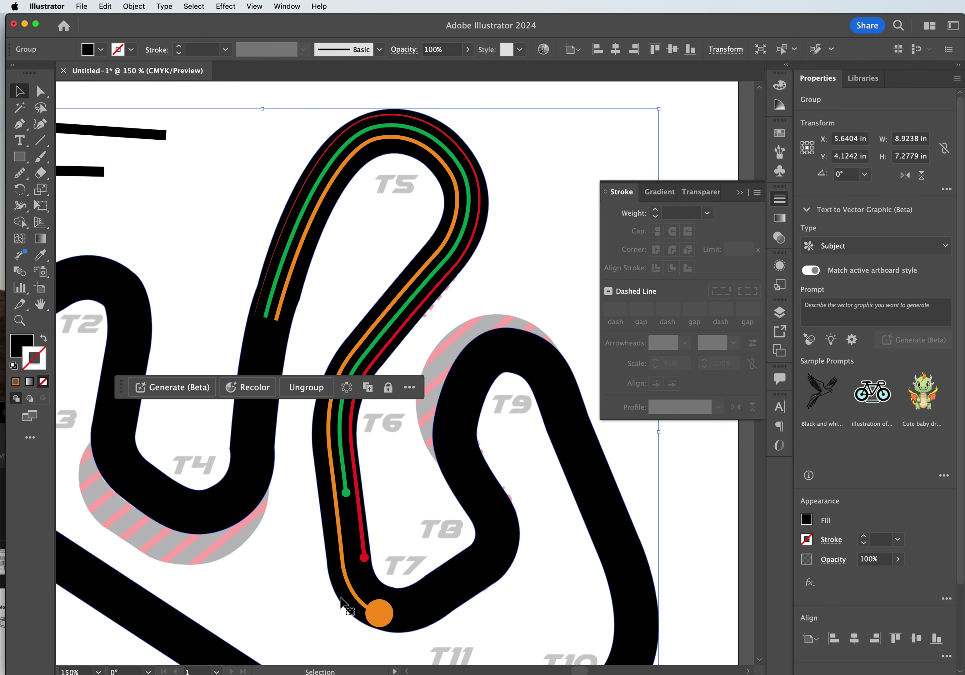
Set the orange line's end arrowhead scale to 45% and deselect the line.
click(357, 602)
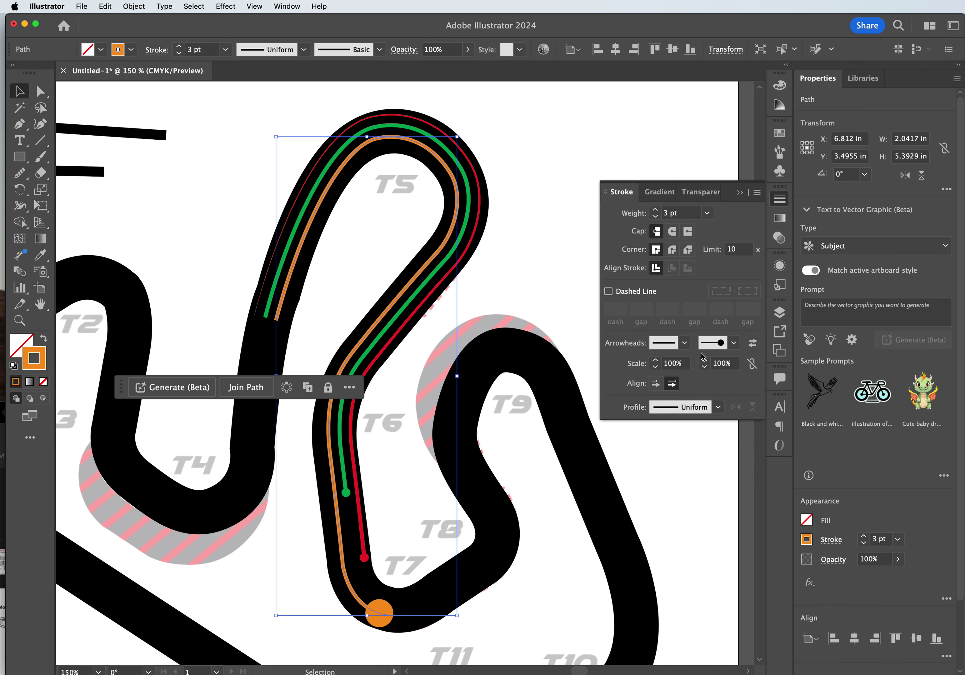
click(726, 365)
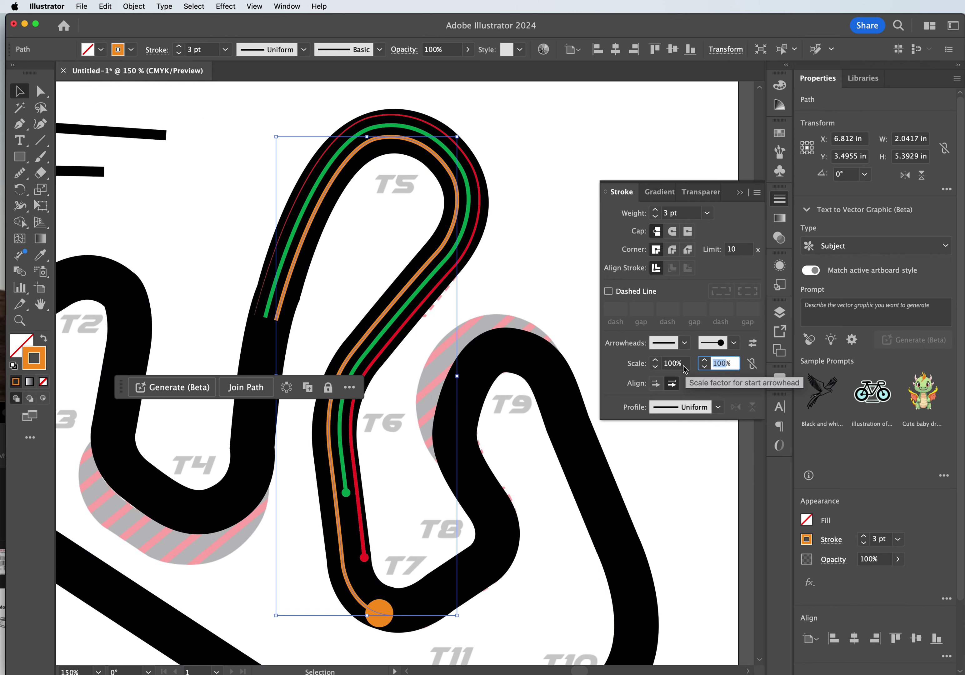
text(45)
key(Return)
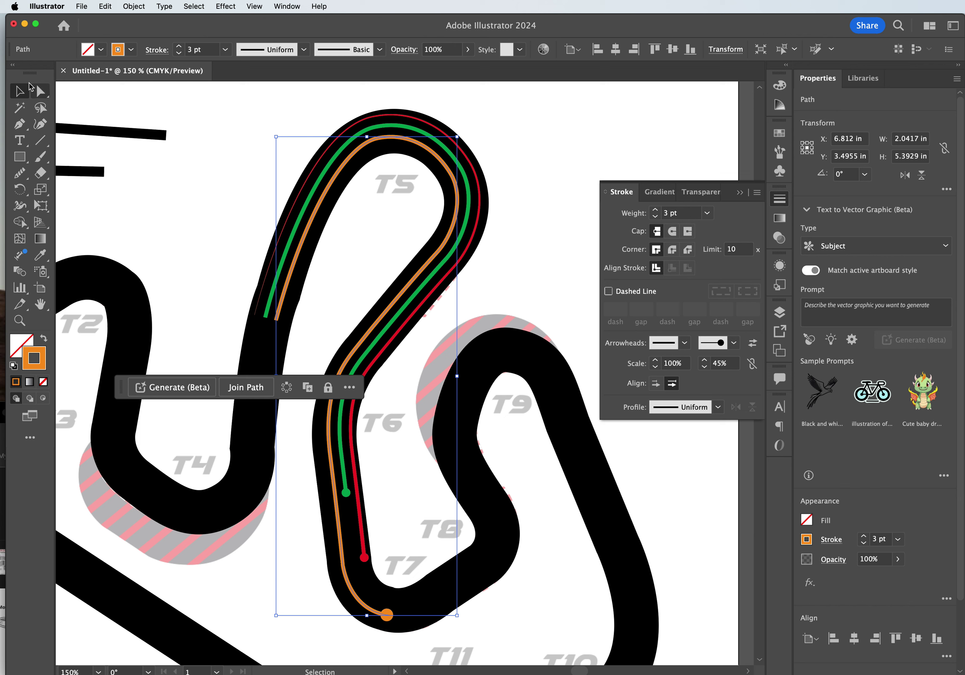
click(17, 96)
click(244, 113)
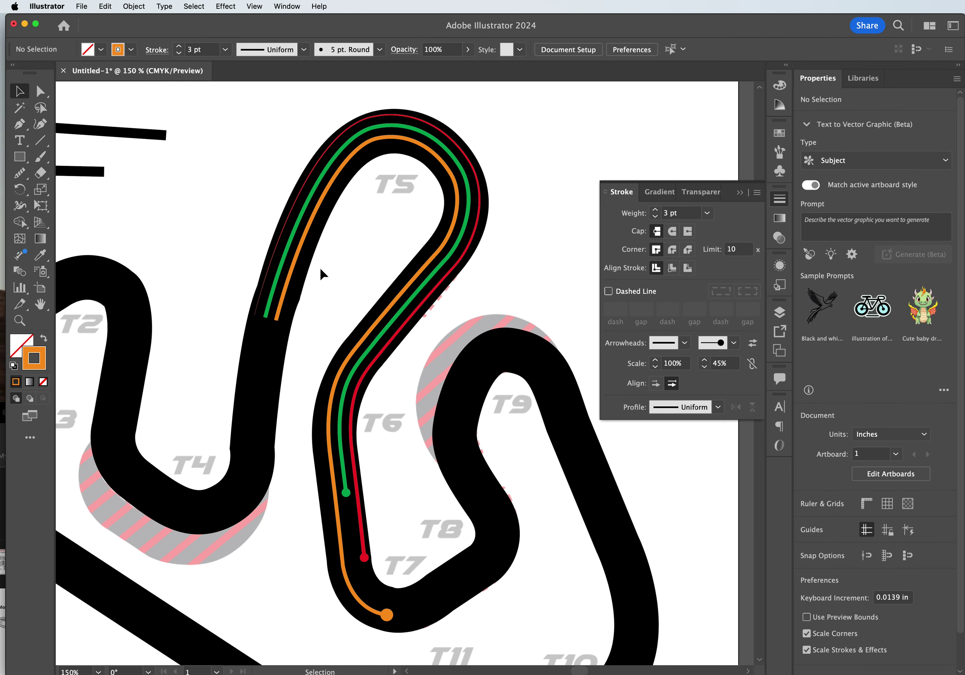
Apply the triangular tapered width profile to the green and orange lines together, and deselect them.
click(389, 324)
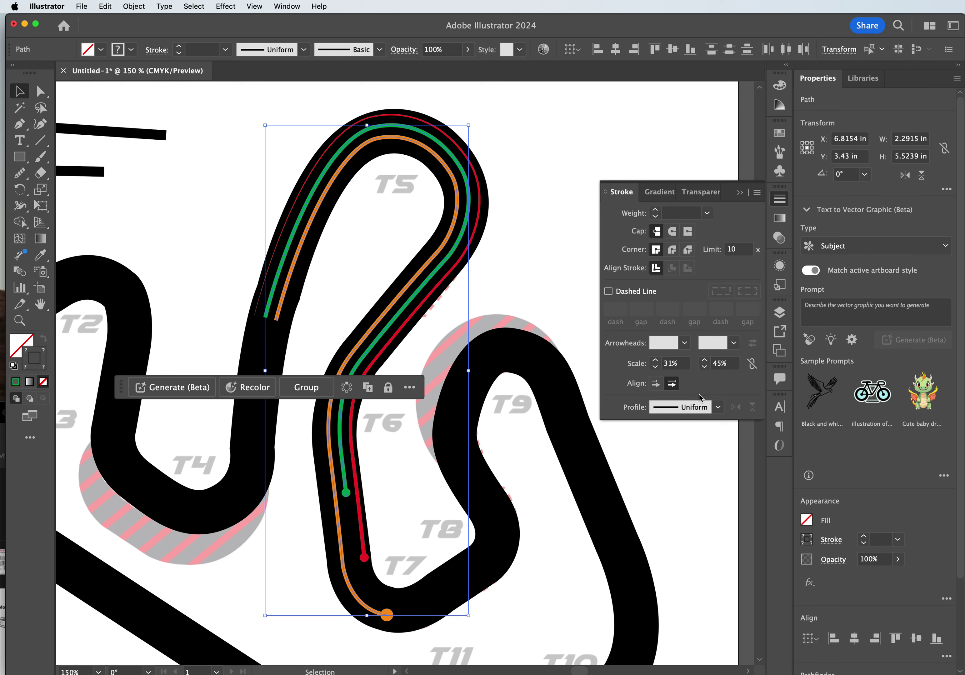
click(717, 407)
click(675, 519)
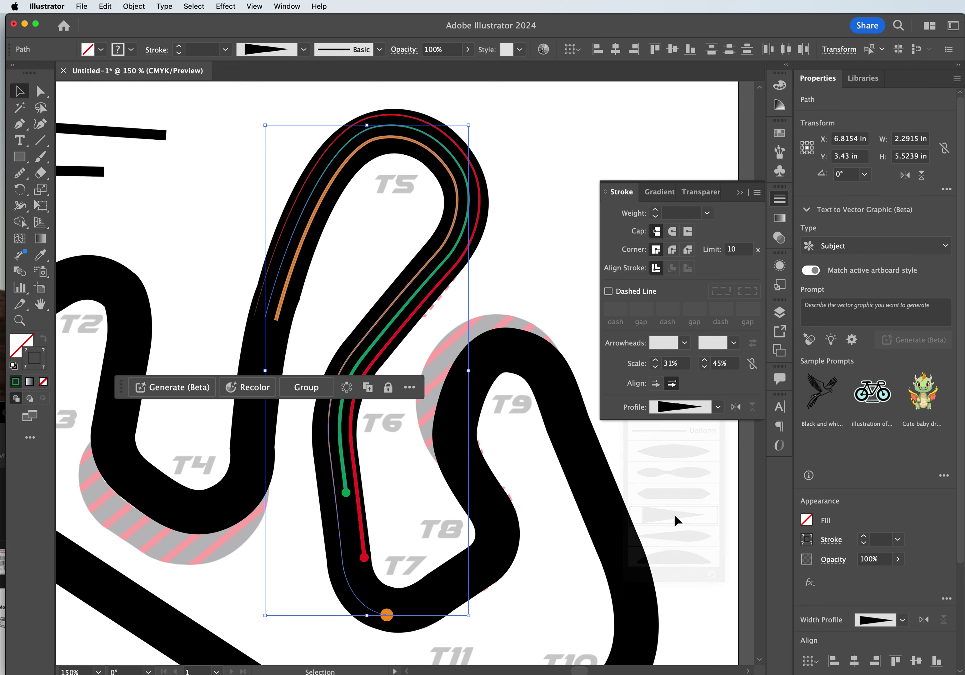
click(525, 294)
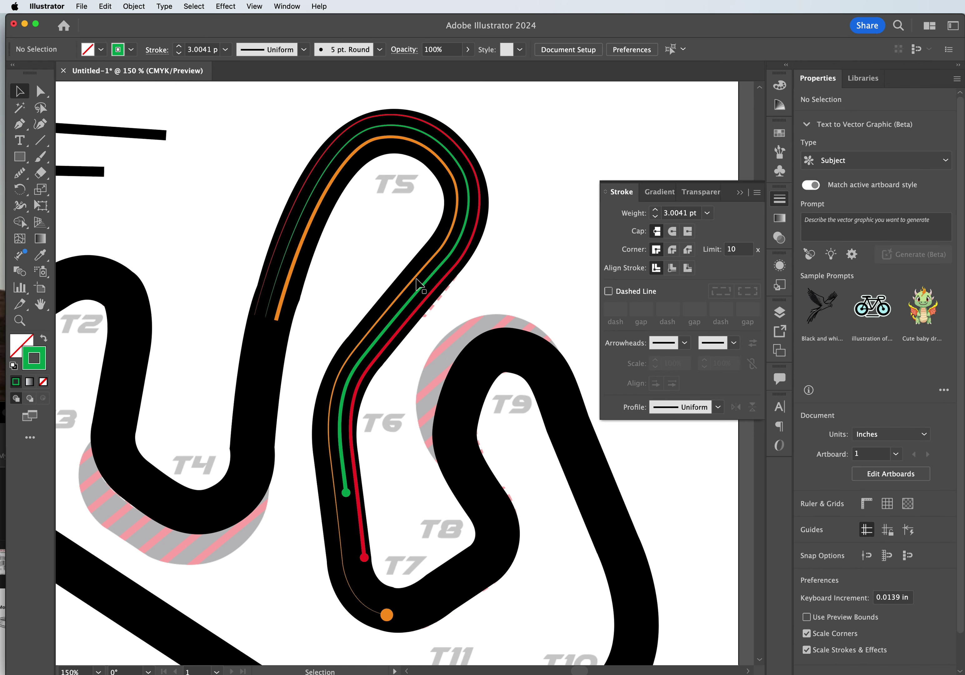
Flip the orange line's width profile along the path so it widens towards its dot, and deselect the line.
click(405, 299)
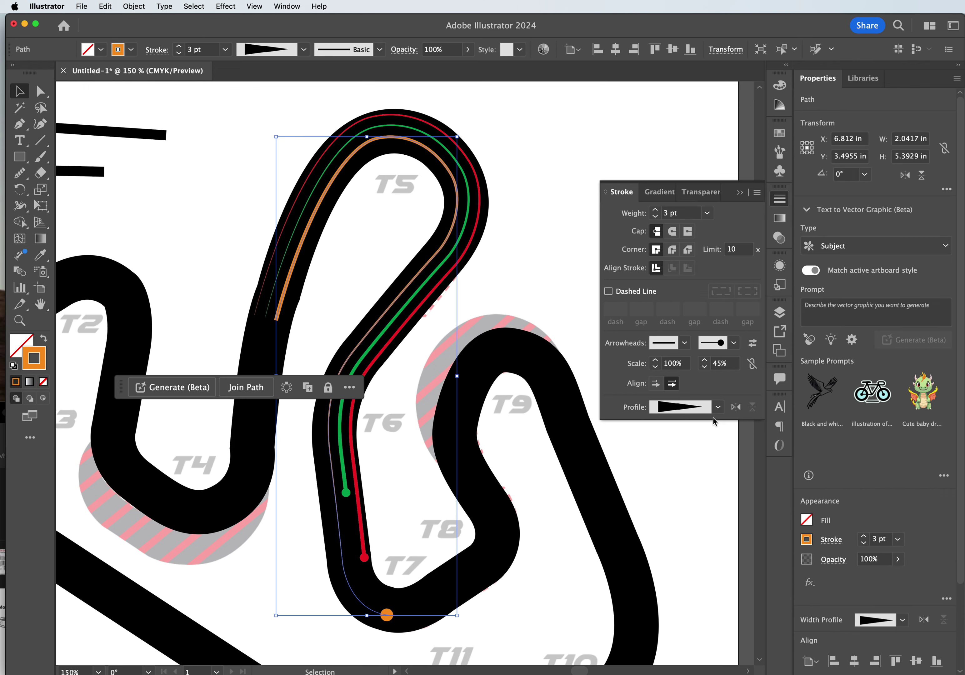
click(736, 407)
click(531, 265)
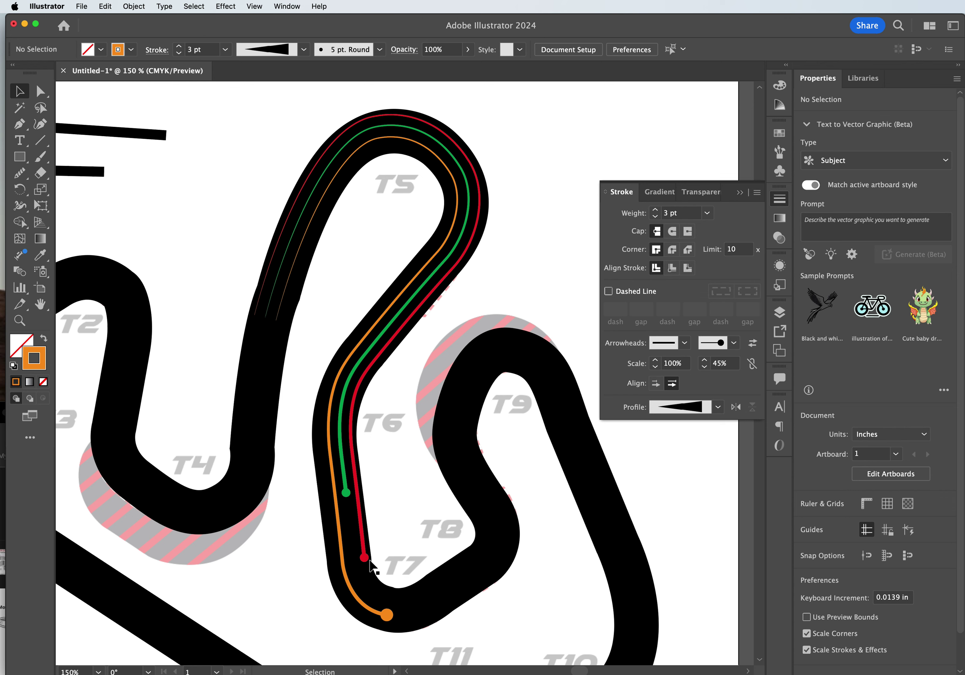
scroll(367, 546, down, 3)
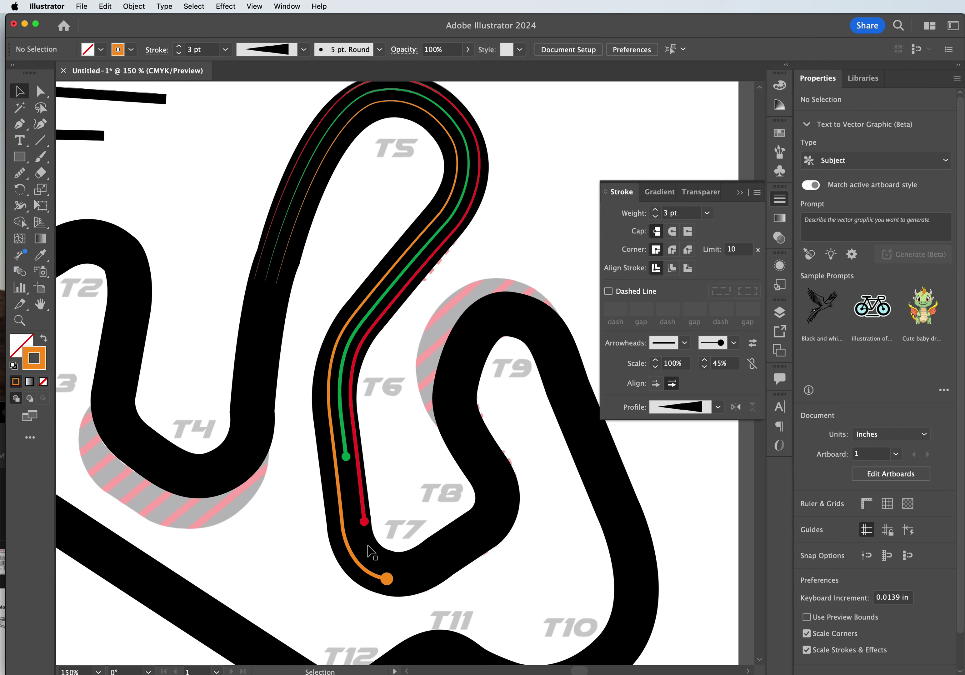
scroll(371, 550, up, 5)
scroll(371, 552, down, 2)
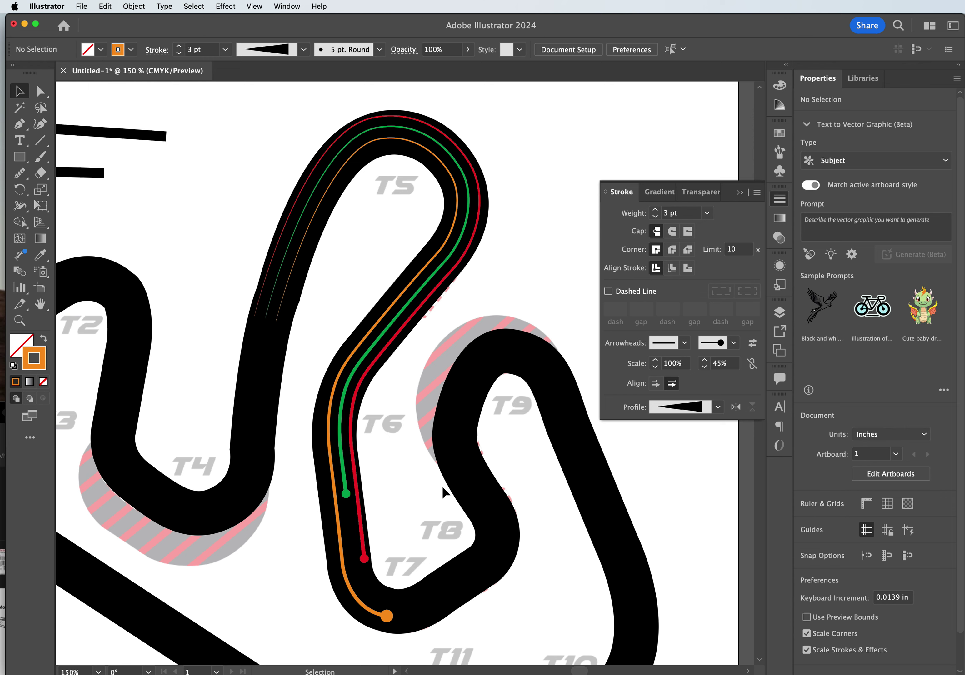
scroll(440, 522, down, 1)
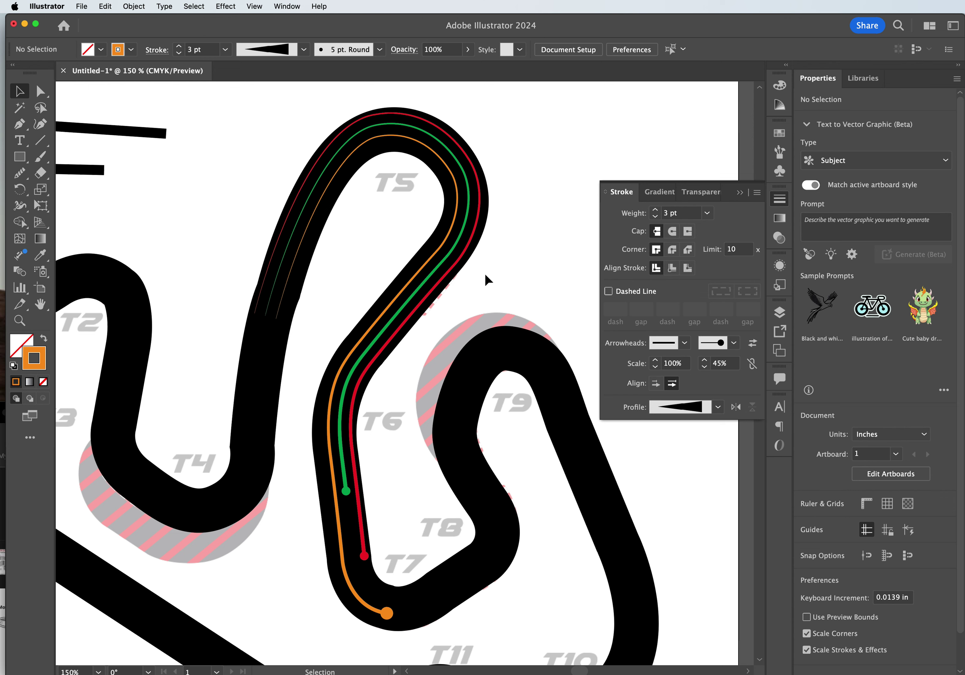
key(super+minus)
key(super+minus)
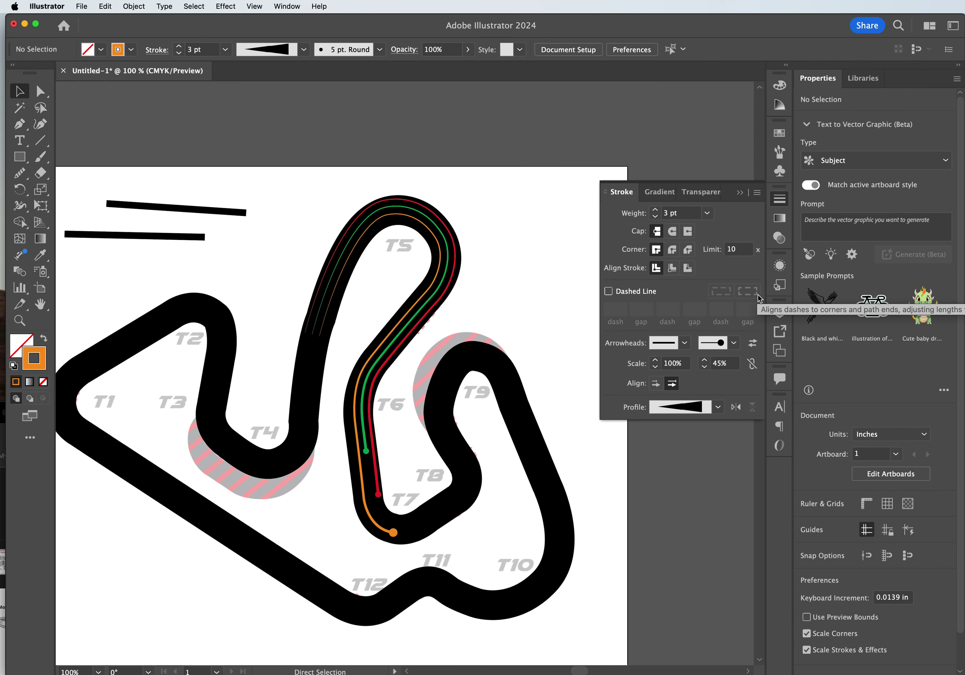
click(132, 5)
mouse_move(164, 6)
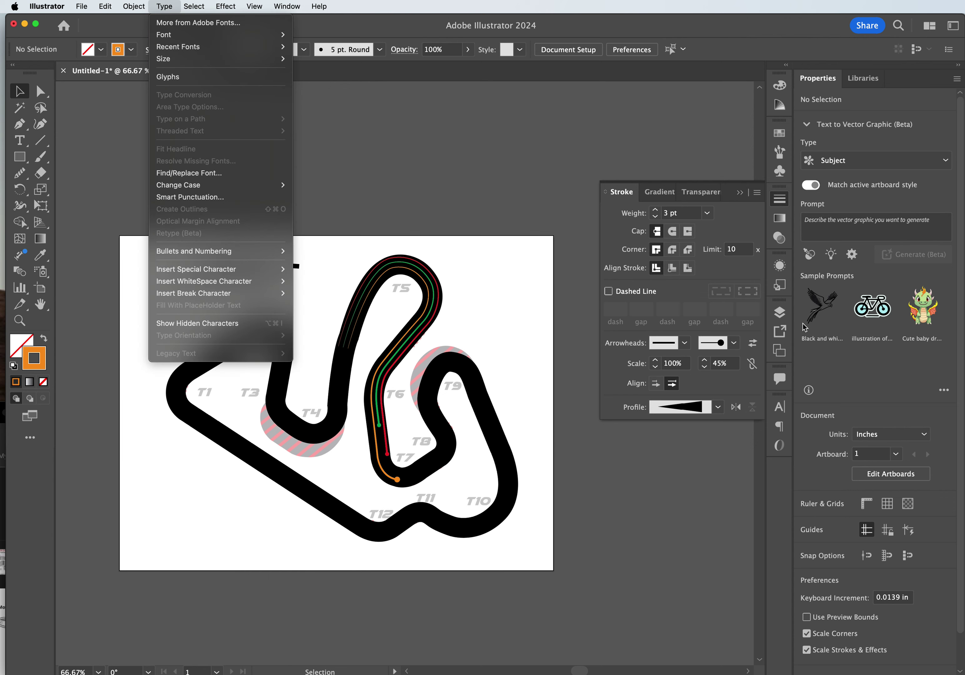
Expand Layer 1 in the layer list and hide the locked reference group with the turn labels and striped curbs.
click(777, 315)
click(777, 315)
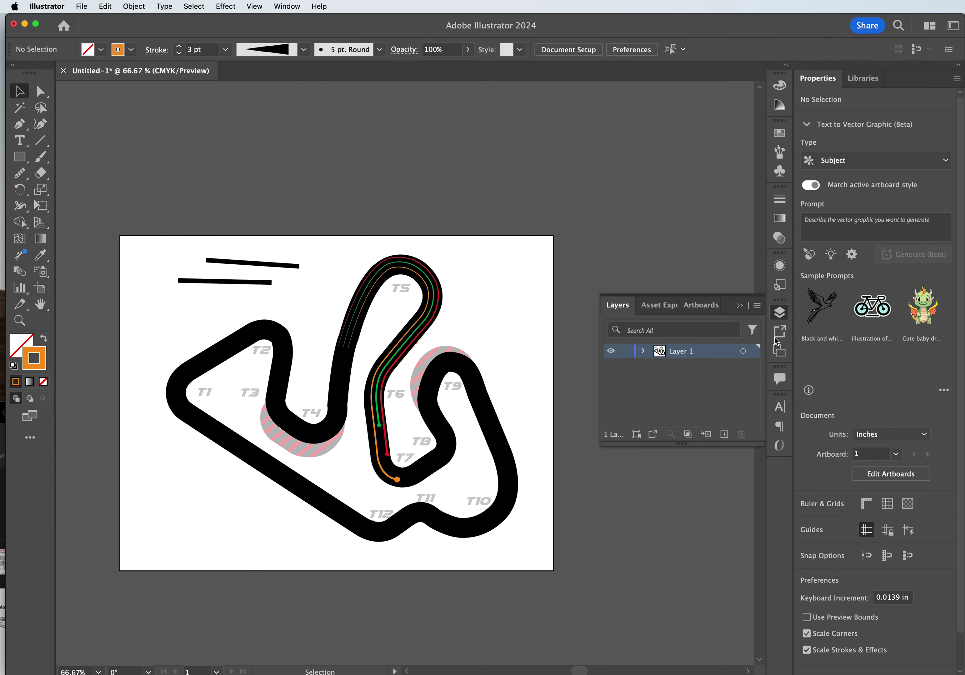
click(643, 351)
scroll(652, 372, down, 2)
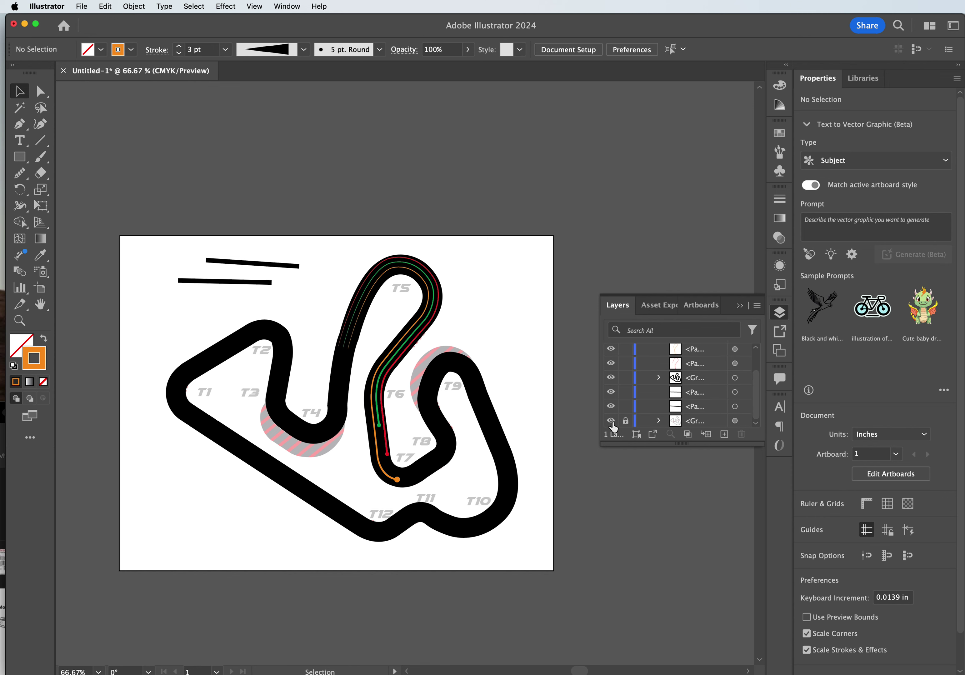
click(611, 421)
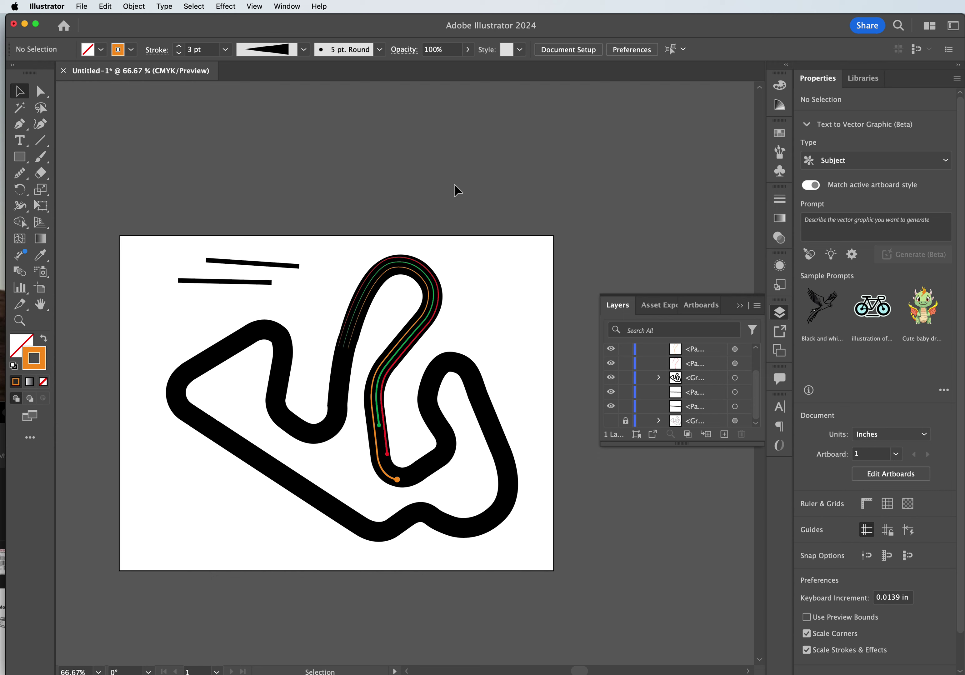
Show and unlock the reference group with the turn labels and striped curbs, and delete it from the artboard.
click(611, 420)
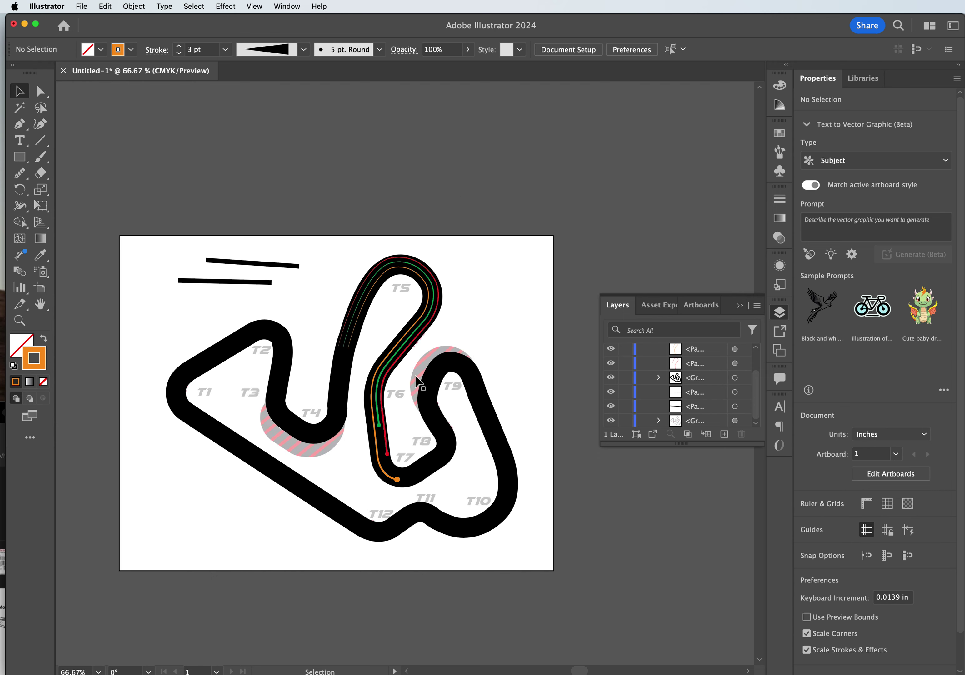
click(423, 387)
key(Delete)
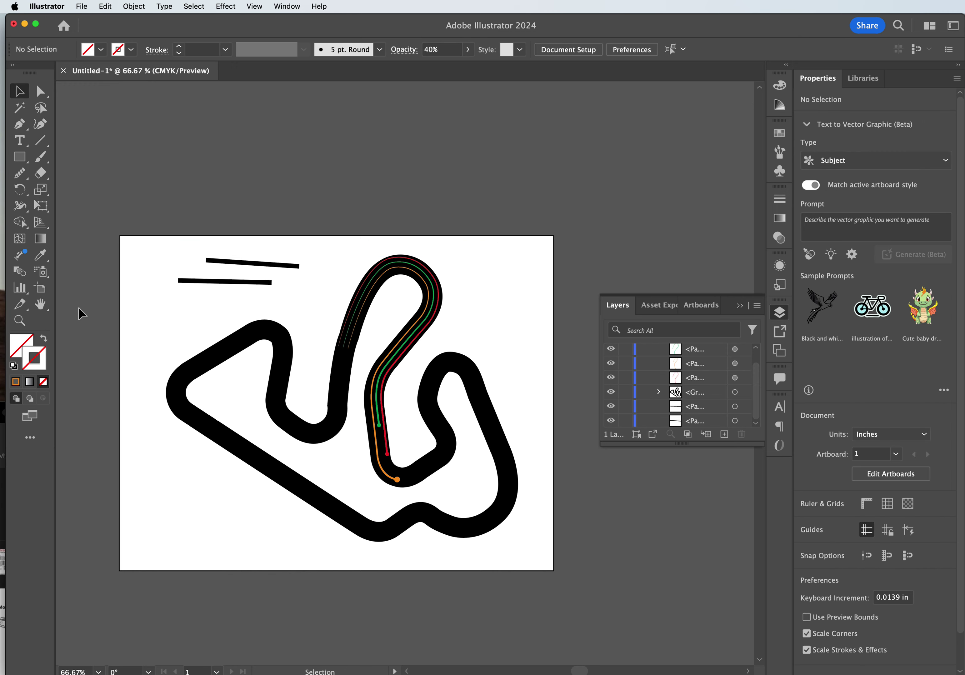
Zoom in on the red, green and orange lines to examine their tapers and dot ends on the track.
click(19, 321)
click(398, 391)
click(396, 392)
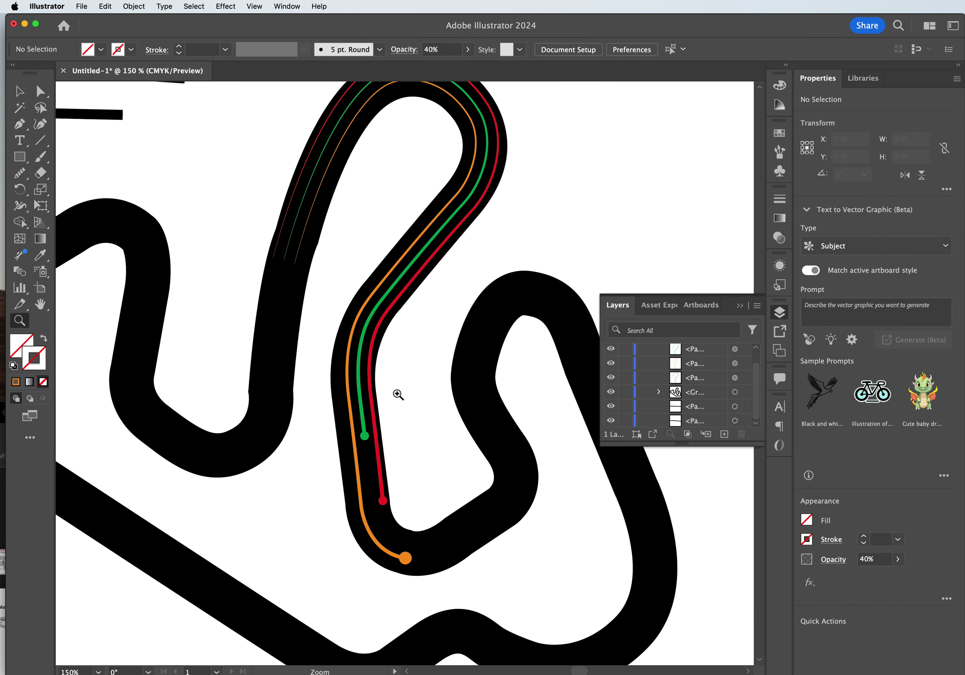
scroll(414, 380, up, 5)
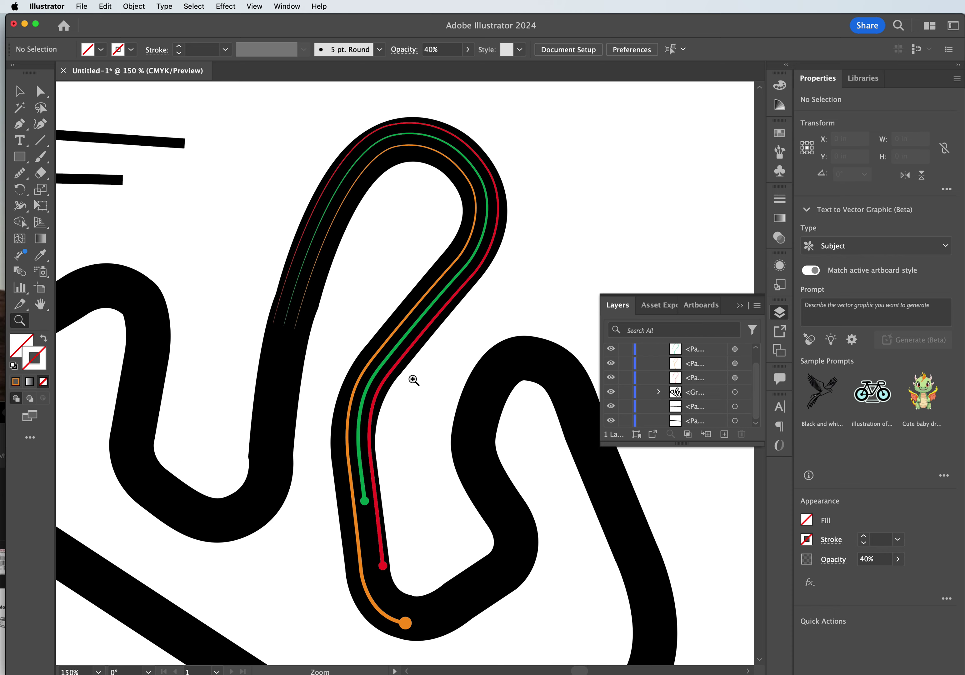